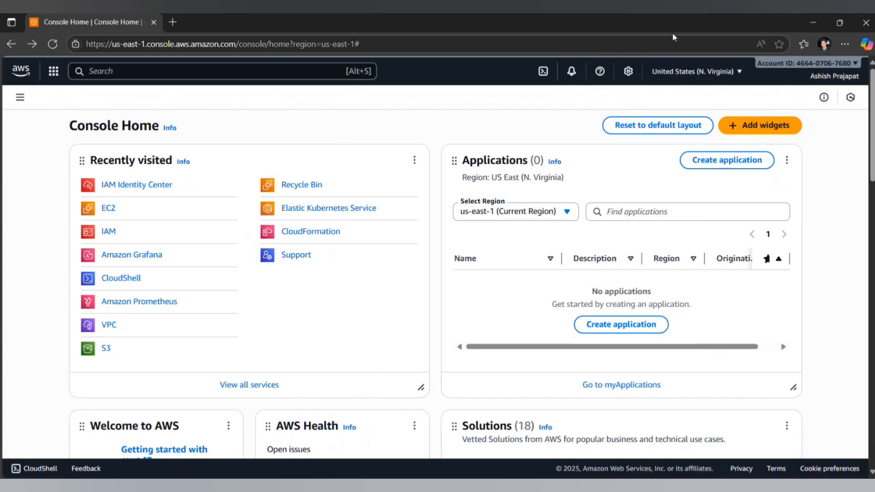
# - Start the us-east-1 AWS CloudShell environment
pyautogui.click(719, 76)
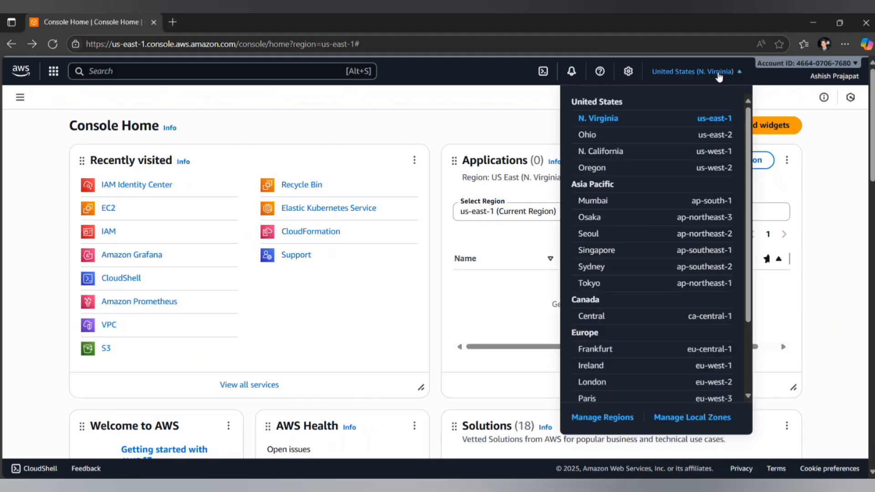
pyautogui.click(720, 76)
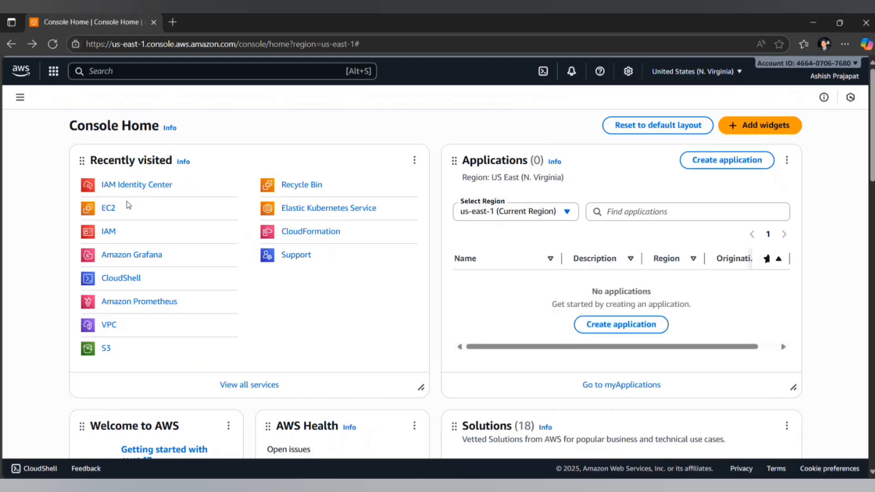
pyautogui.click(126, 279)
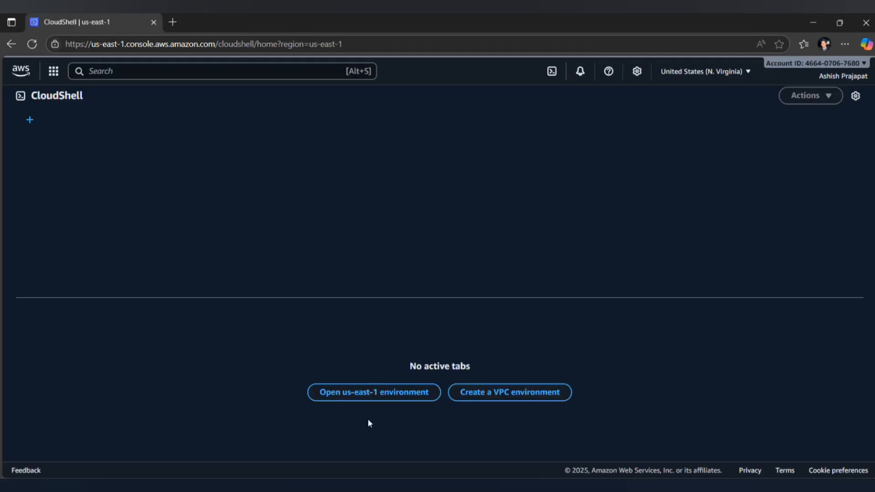
pyautogui.click(379, 401)
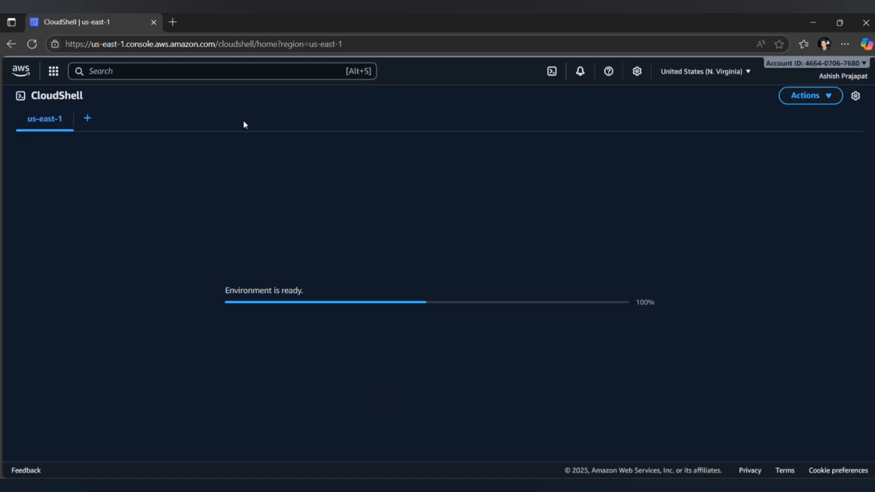
# - Search 'prom' and open Amazon Managed Service for Prometheus in a new tab
pyautogui.click(186, 70)
pyautogui.write('prie')
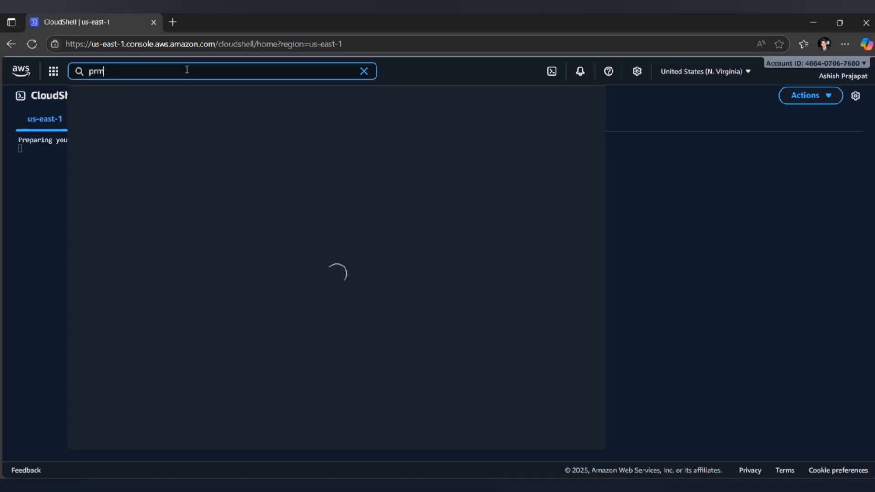
pyautogui.press('BackSpace')
pyautogui.press('BackSpace')
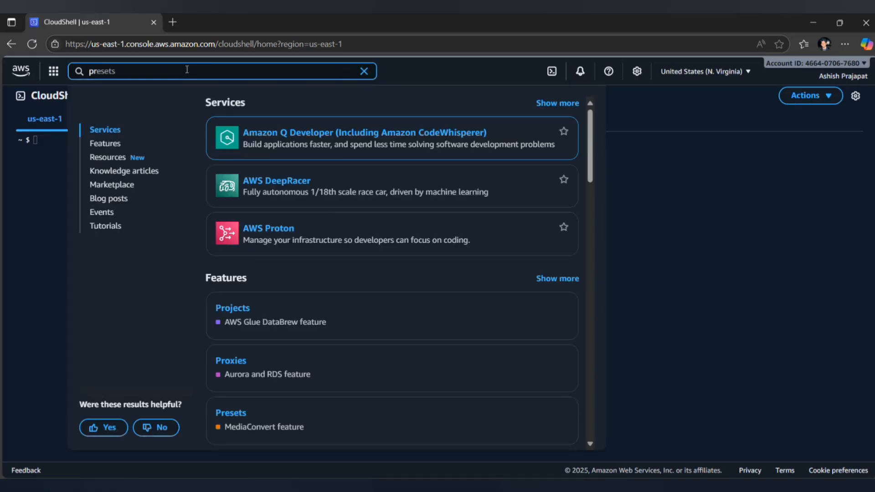
pyautogui.write('om')
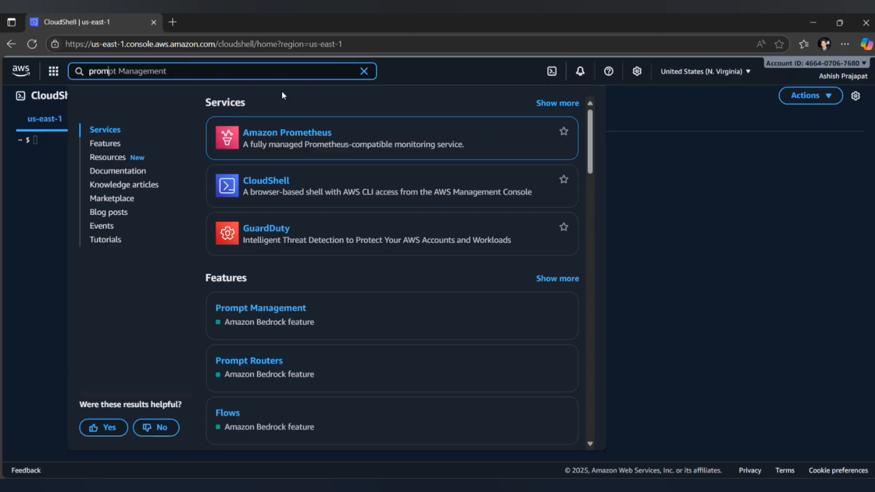
pyautogui.middleClick(288, 134)
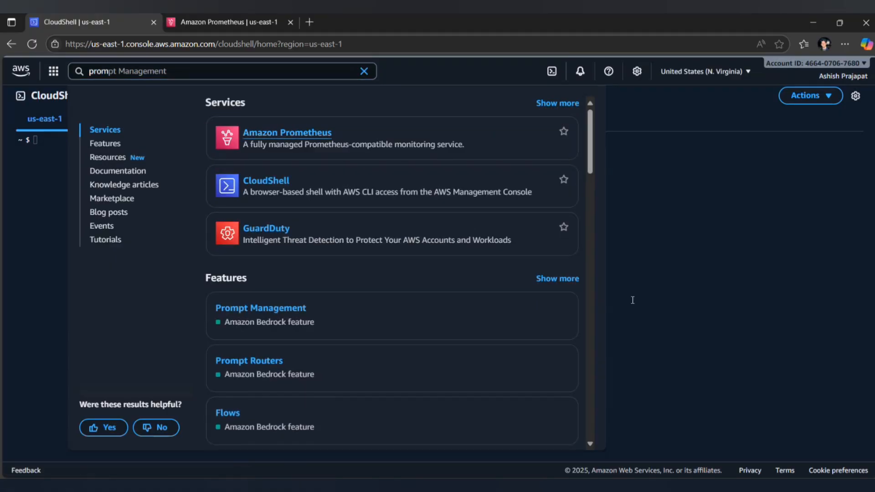
# - From All workspaces, create a Prometheus workspace with alias demo-monitoring-workspace
pyautogui.click(240, 24)
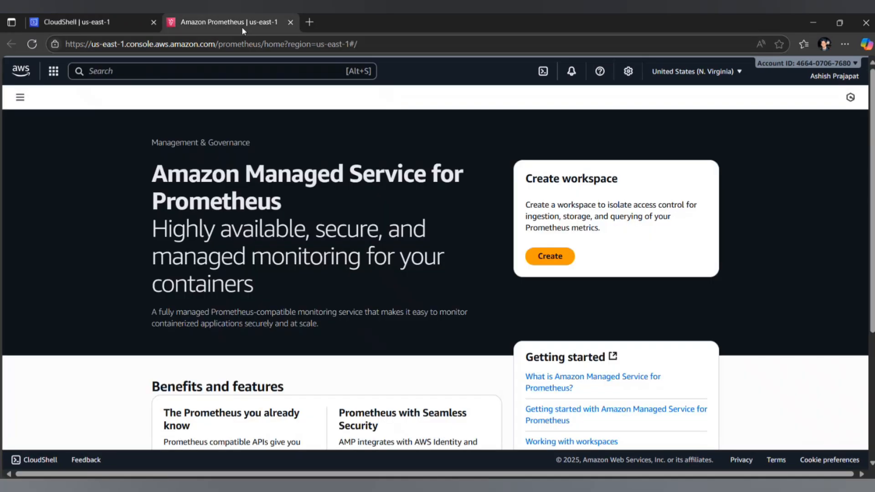
pyautogui.click(20, 96)
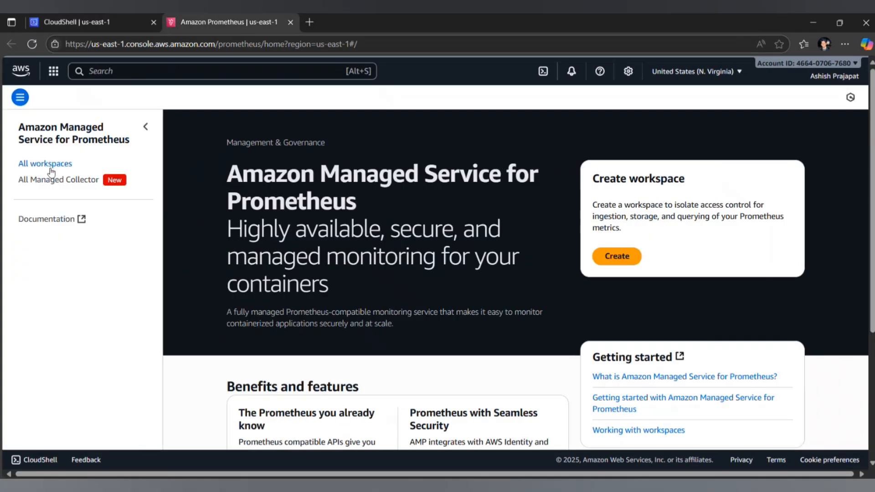
pyautogui.click(49, 167)
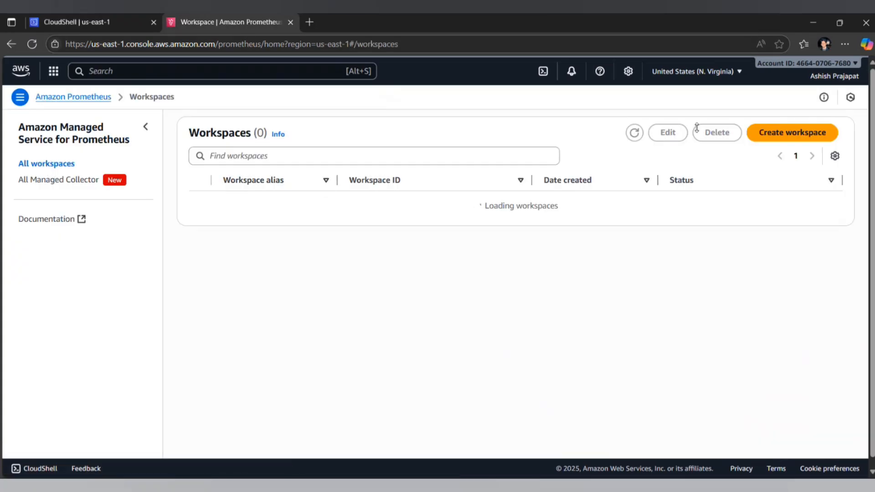
pyautogui.click(792, 135)
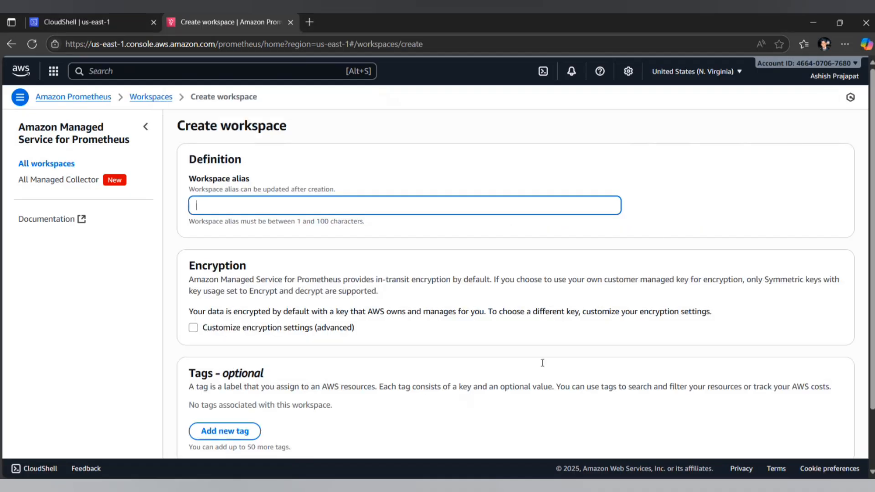
pyautogui.hotkey('alt', 'Tab')
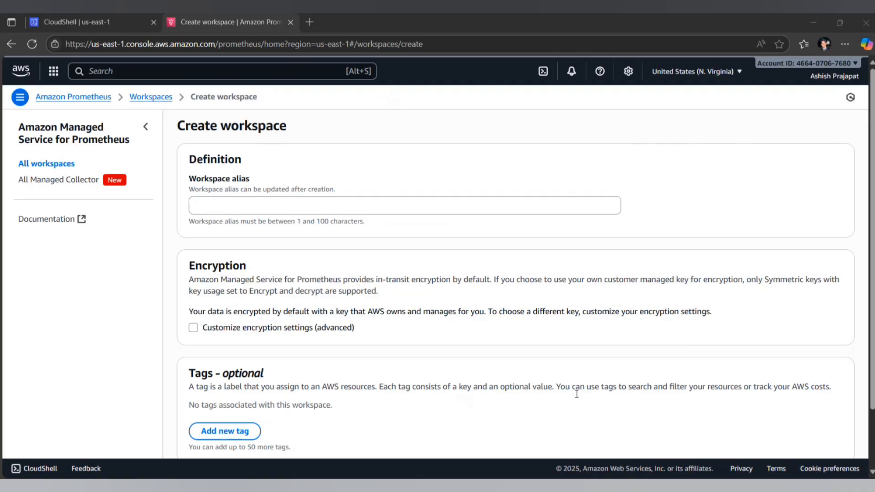
pyautogui.click(272, 212)
pyautogui.write('demo-monitoring-workspace')
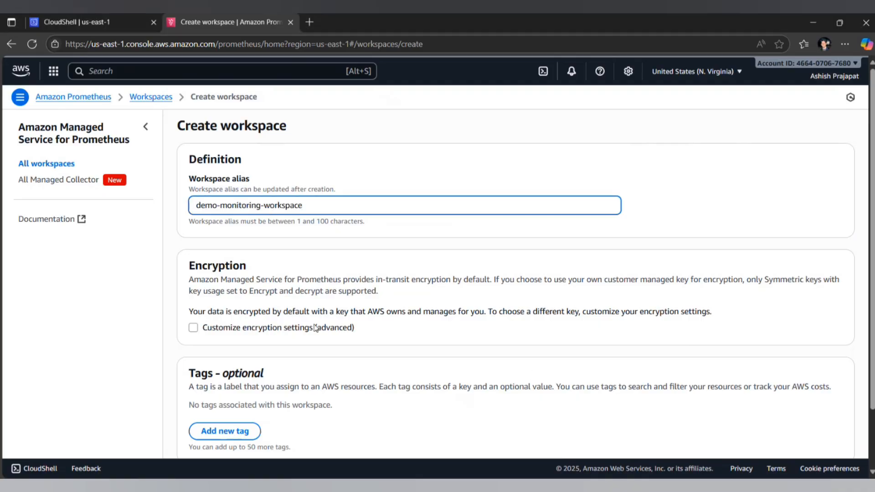
pyautogui.scroll(-2, 346, 329)
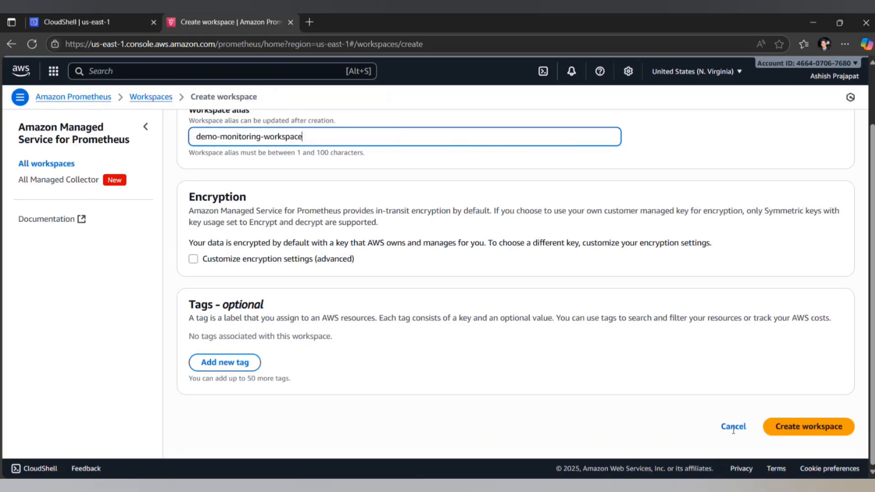
pyautogui.click(840, 427)
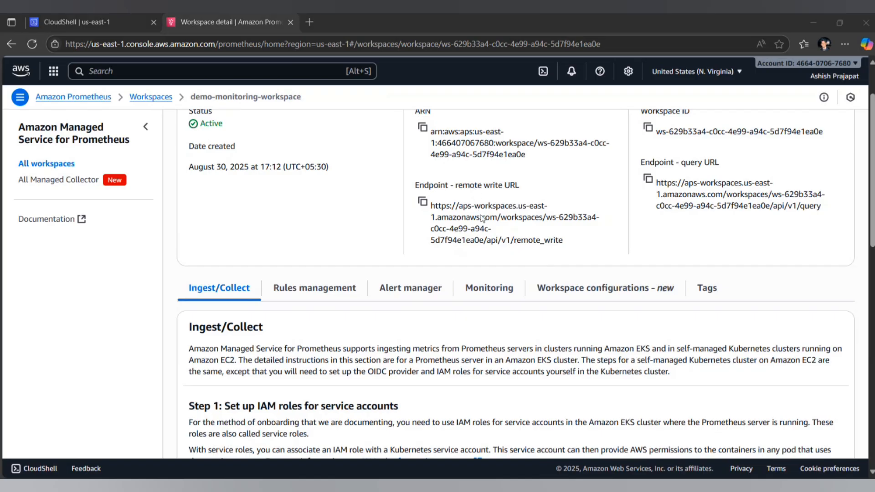
# - Copy the demo-monitoring-workspace remote write endpoint URL, then its query endpoint URL
pyautogui.click(423, 201)
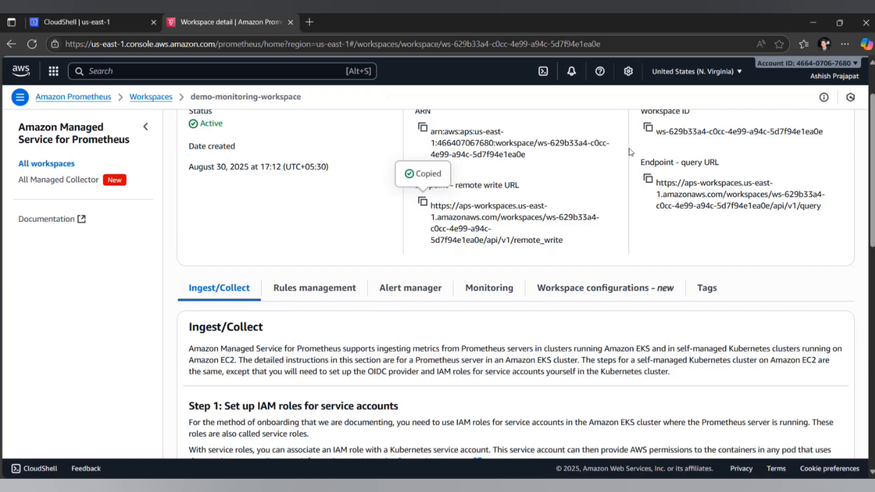
pyautogui.click(648, 178)
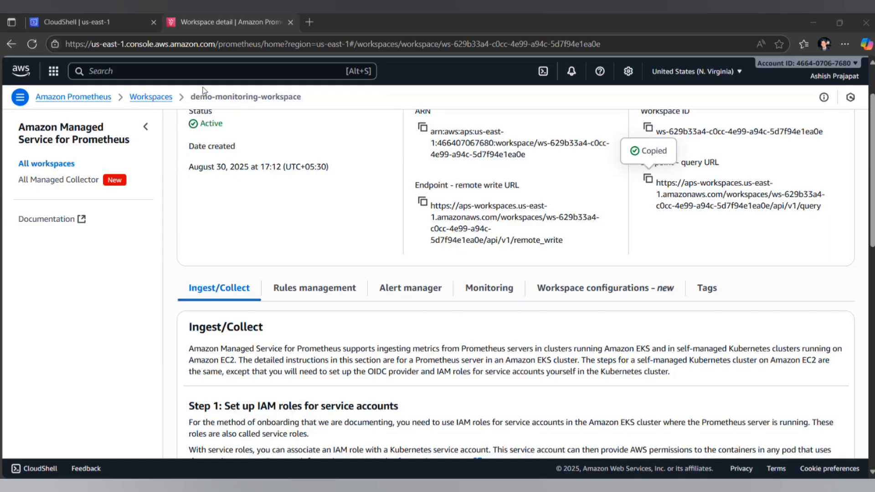
# - Search 'iam iden', open IAM Identity Center in a new tab, and start adding a user
pyautogui.click(182, 69)
pyautogui.write('iam')
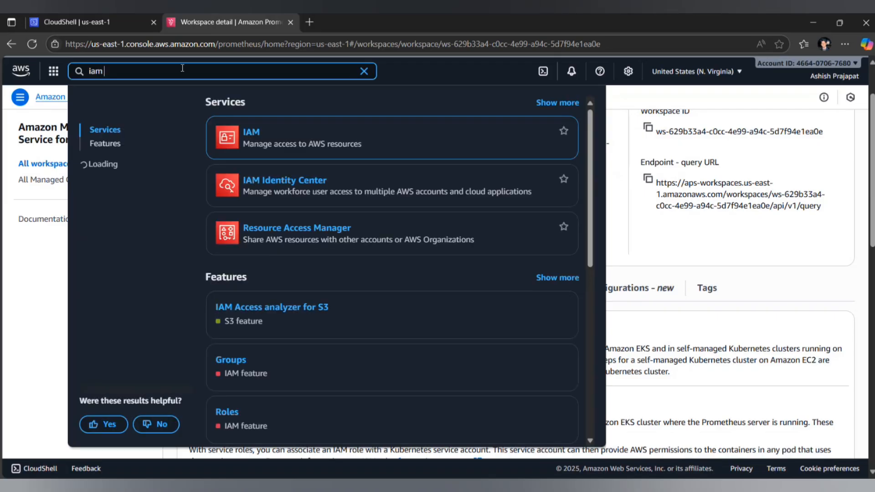
pyautogui.write(' iden')
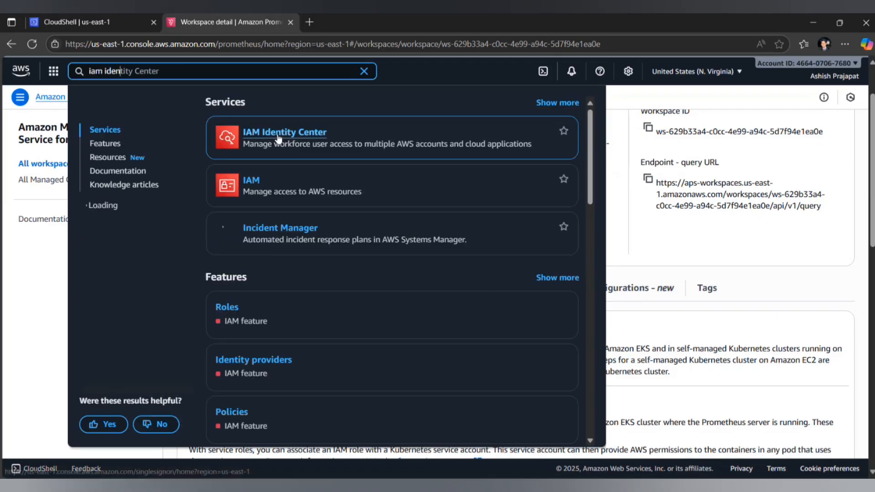
pyautogui.middleClick(278, 137)
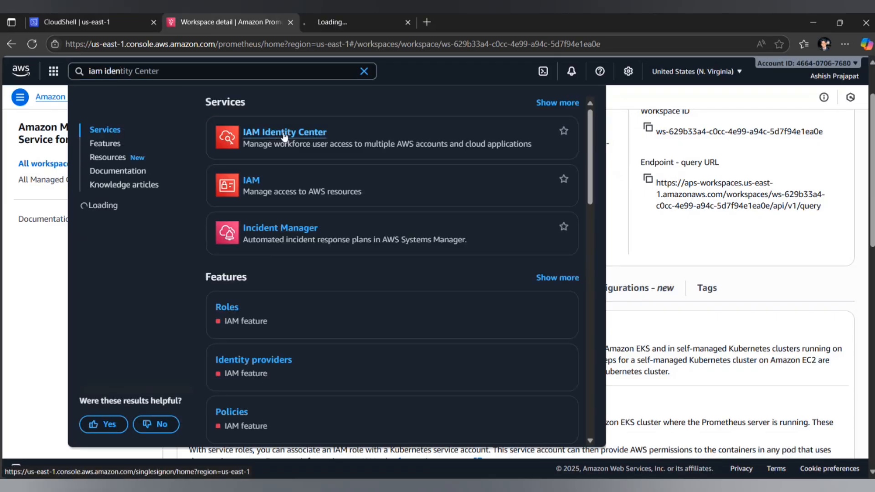
pyautogui.click(308, 24)
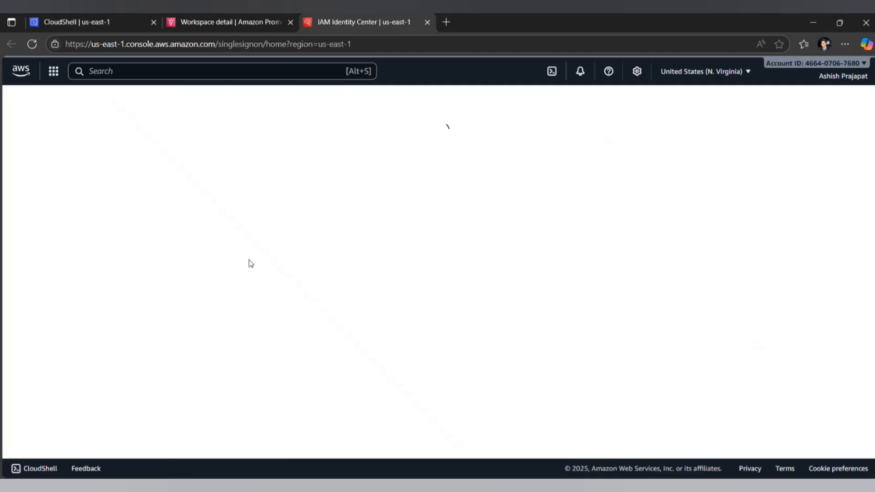
pyautogui.click(25, 218)
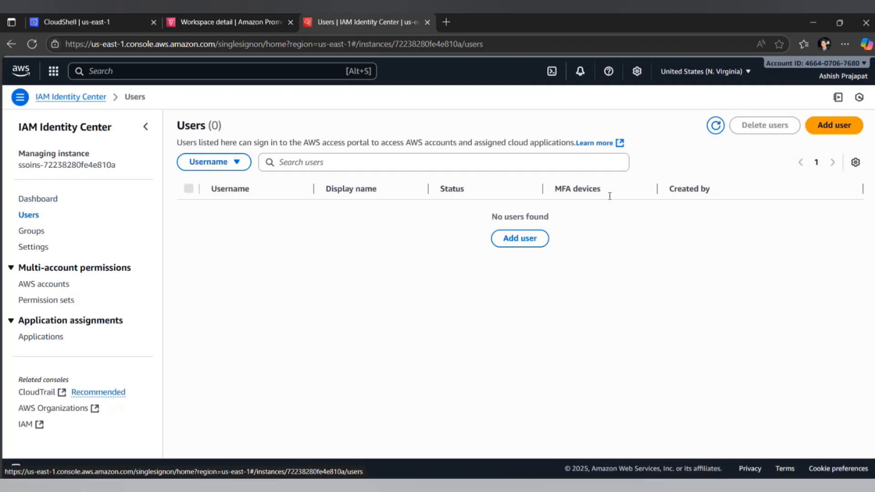
pyautogui.click(836, 126)
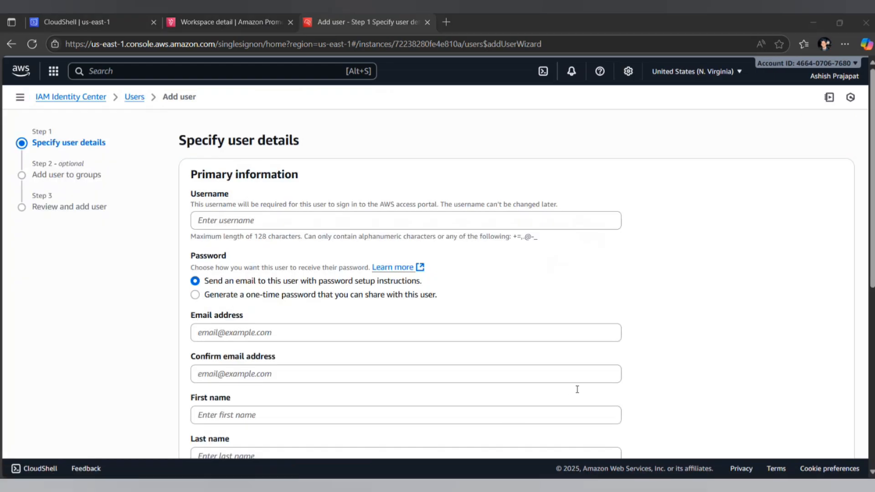
# - Enter the username grafana-admin and move to the email address field
pyautogui.click(232, 220)
pyautogui.hotkey('ctrl', 'v')
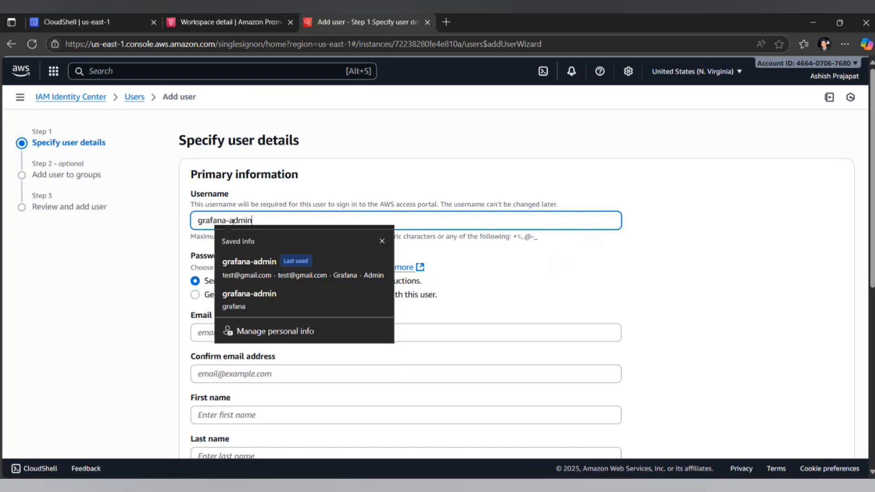
pyautogui.click(314, 184)
pyautogui.scroll(-2, 312, 185)
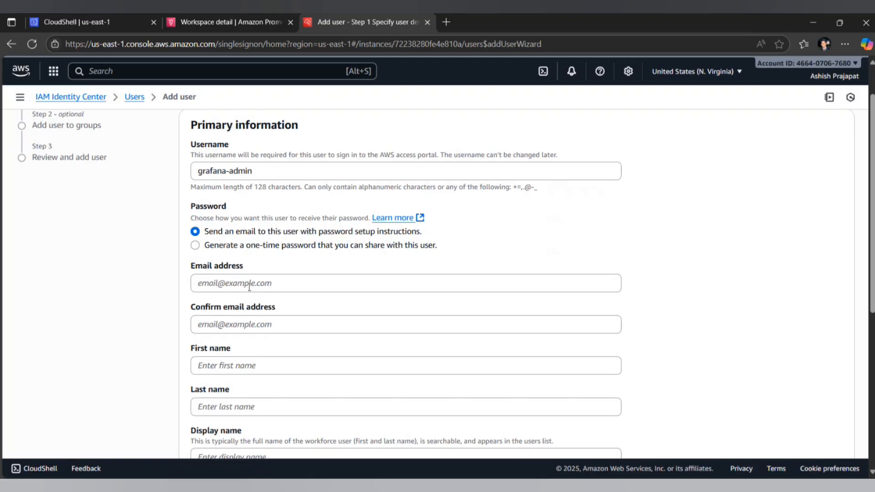
pyautogui.click(246, 283)
pyautogui.hotkey('alt', 's')
pyautogui.write('iam')
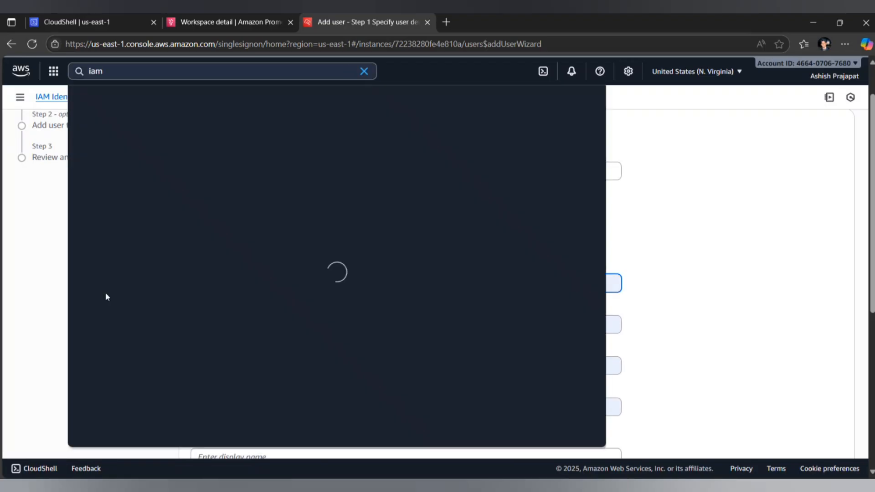
pyautogui.click(42, 280)
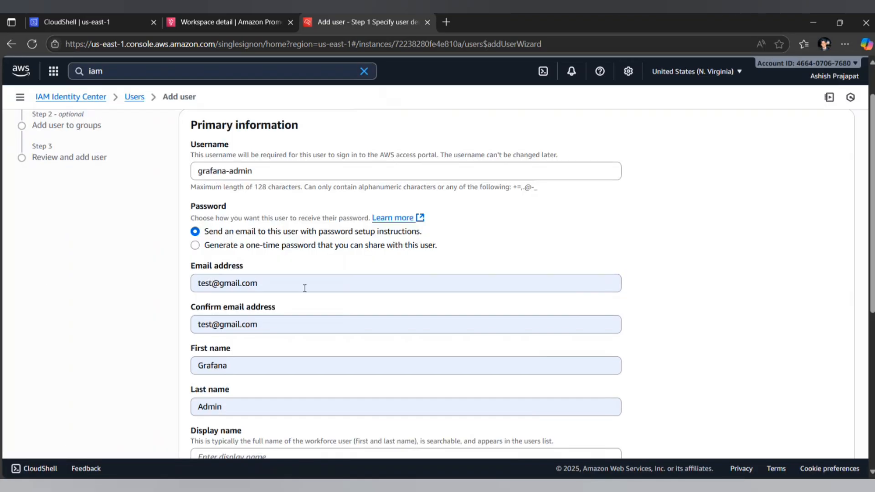
# - Set the last name to Admin, choose a generated one-time password, and attempt to continue
pyautogui.scroll(-2, 303, 287)
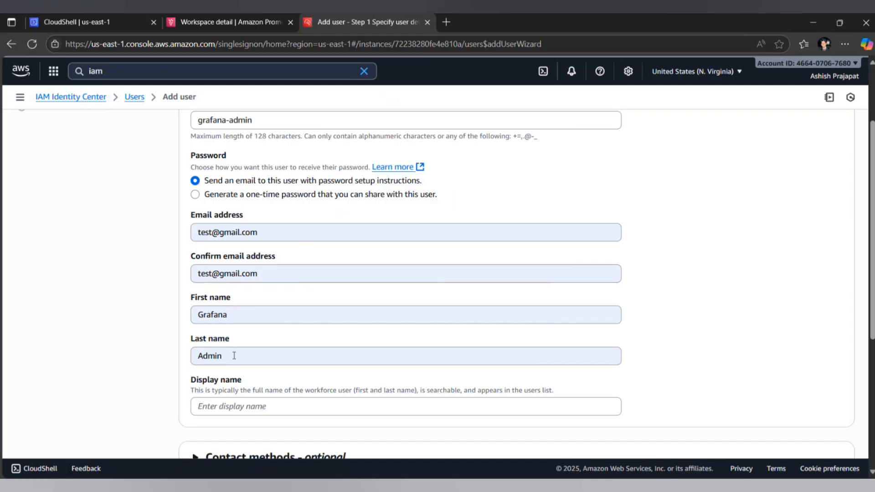
pyautogui.doubleClick(233, 356)
pyautogui.click(118, 293)
pyautogui.click(196, 196)
pyautogui.scroll(-1, 328, 199)
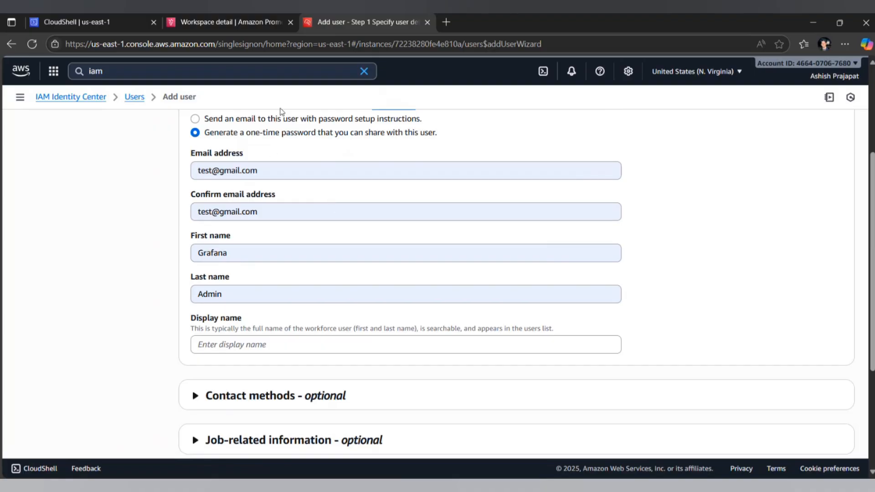
pyautogui.scroll(-3, 346, 283)
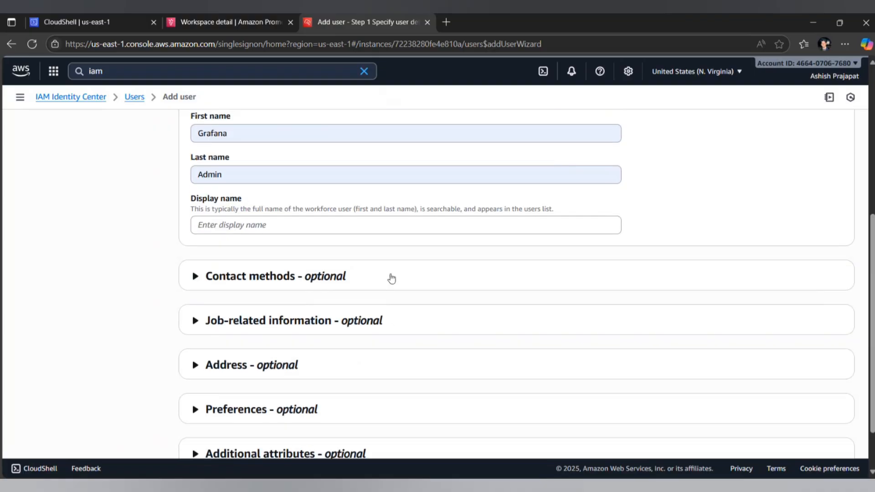
pyautogui.click(833, 427)
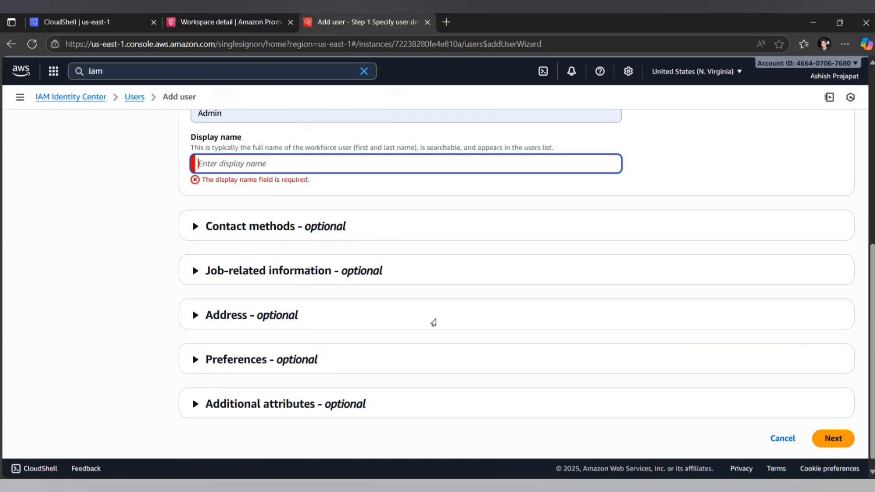
# - Fill the display name from the saved grafana-user entry and change it to grafana-admin
pyautogui.scroll(1, 319, 274)
pyautogui.click(227, 234)
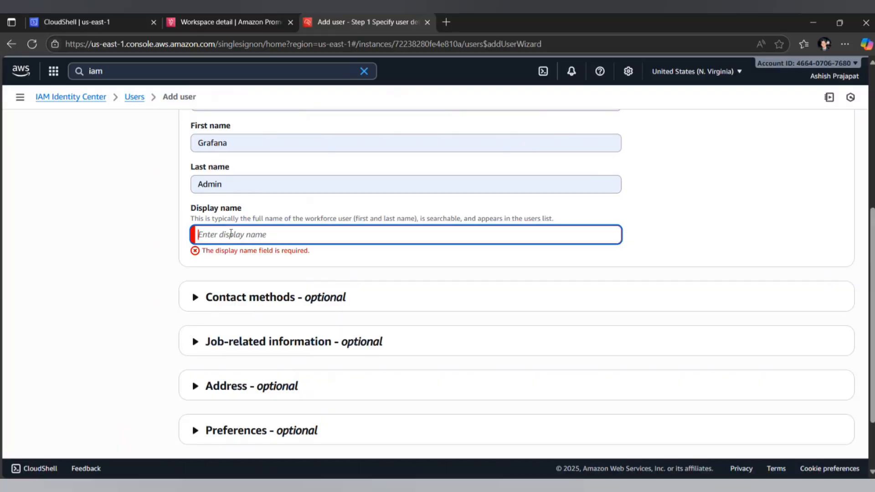
pyautogui.click(226, 233)
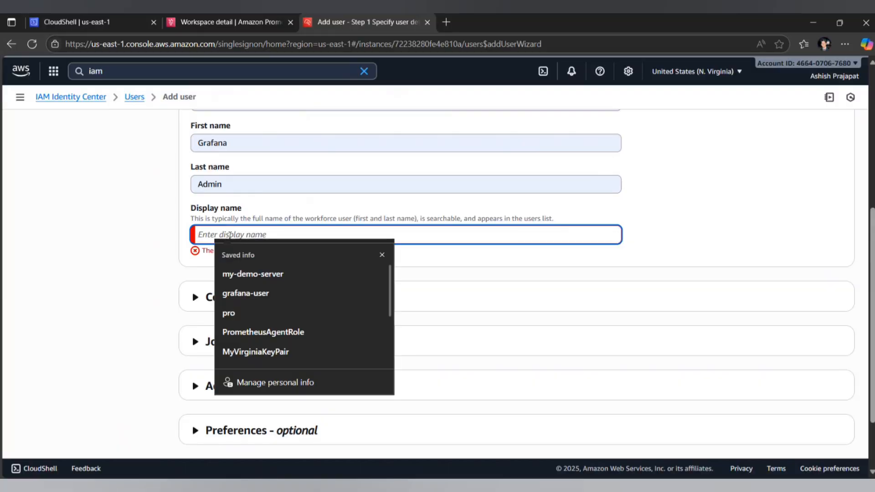
pyautogui.click(256, 293)
pyautogui.hotkey('ctrl', 'shift', 'Left')
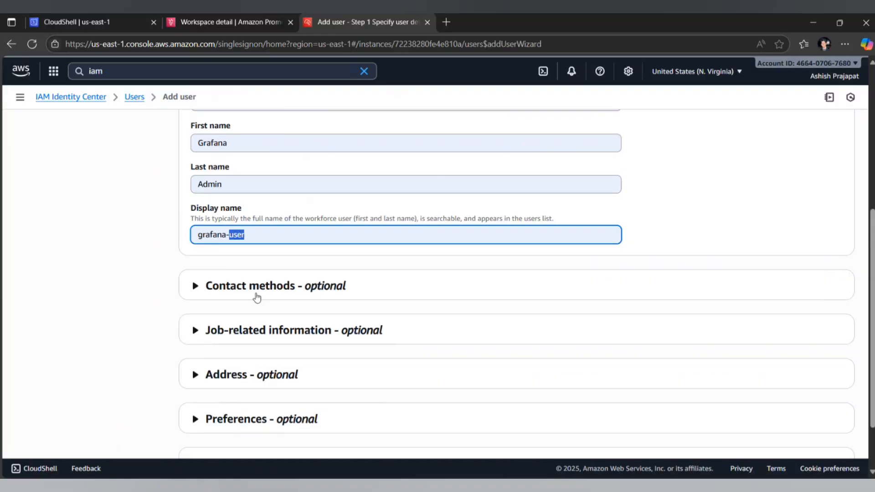
pyautogui.write('admin')
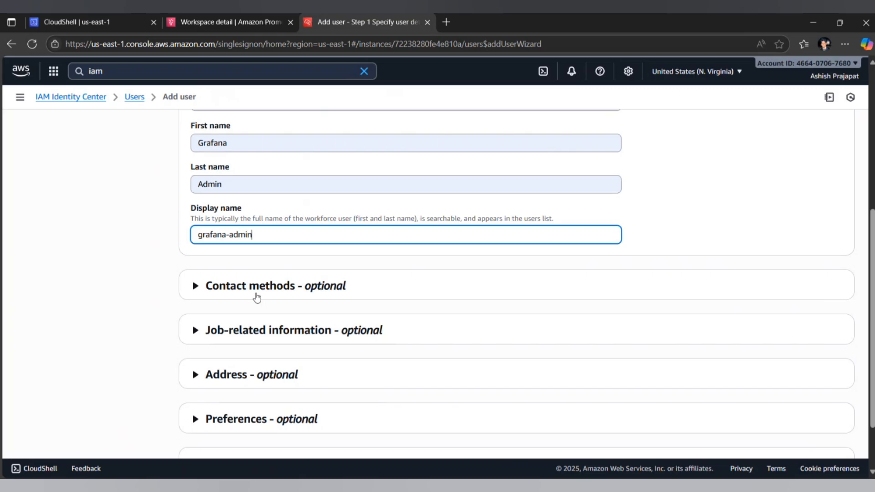
pyautogui.click(358, 218)
# - Continue past user details, skip group assignment, and reach the review page
pyautogui.scroll(-2, 151, 252)
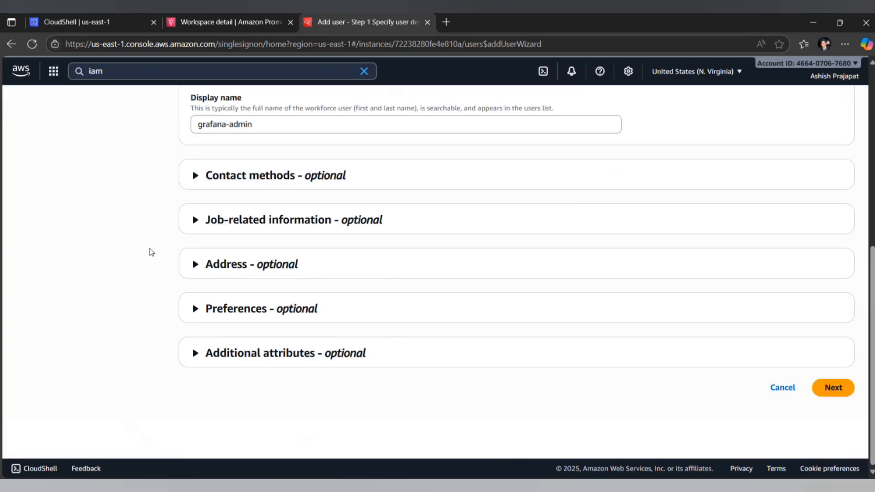
pyautogui.click(822, 428)
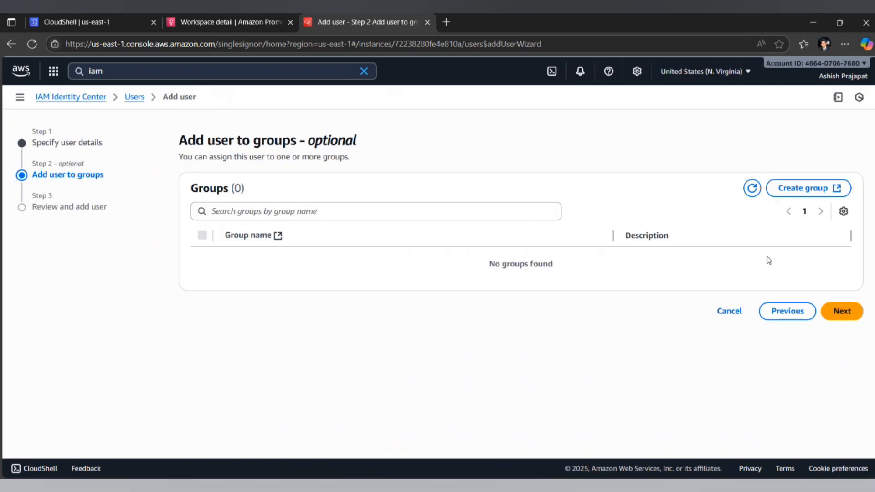
pyautogui.click(851, 314)
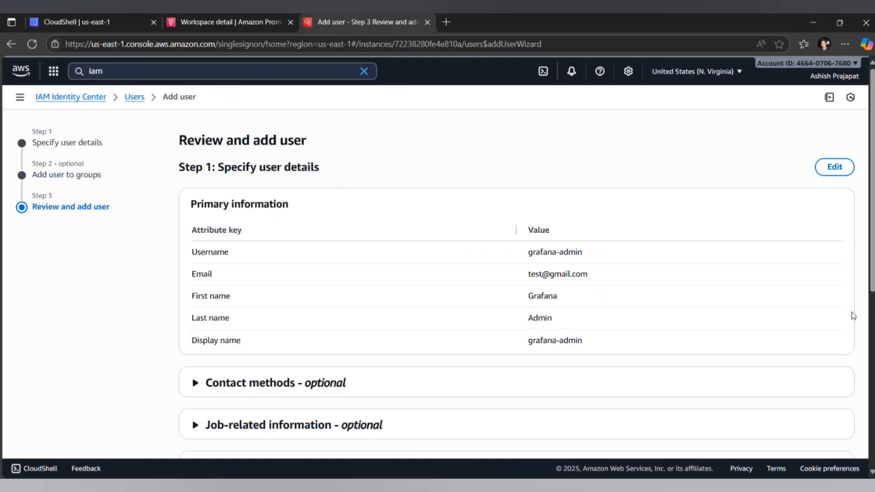
pyautogui.scroll(-5, 235, 322)
# - Add grafana-admin, copy its portal URL, username and one-time password, then go to Permission sets
pyautogui.click(837, 427)
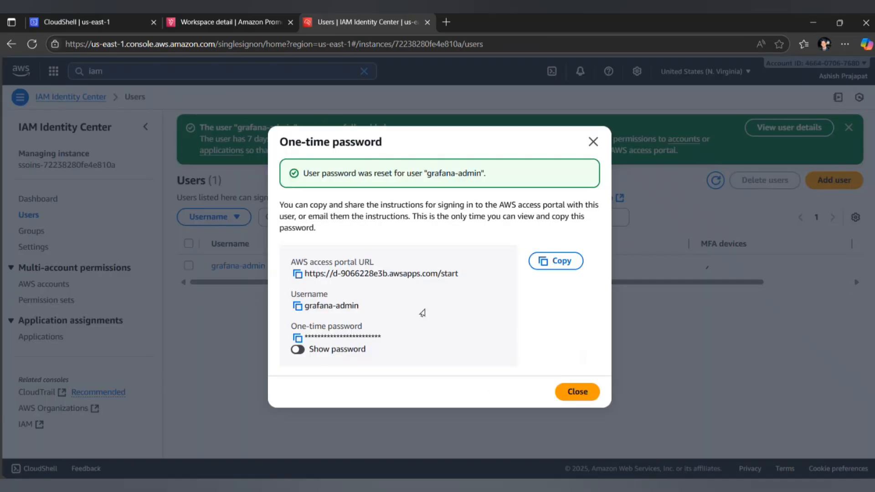
pyautogui.click(298, 274)
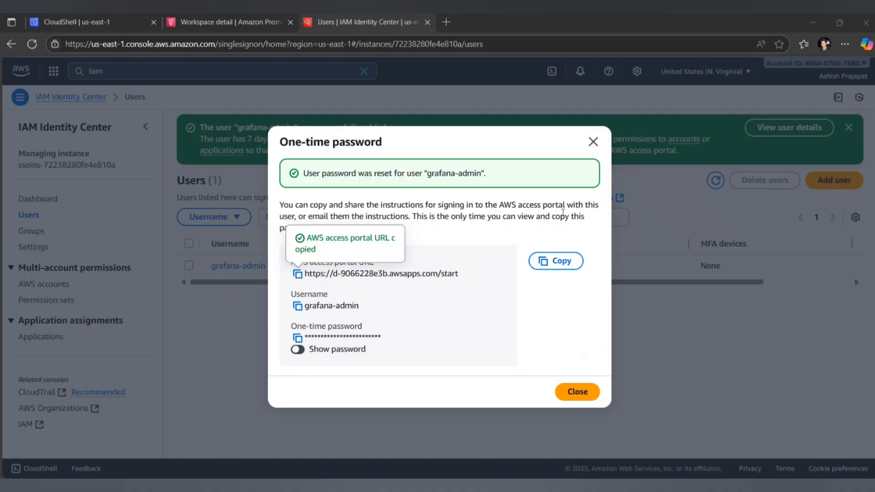
pyautogui.click(297, 306)
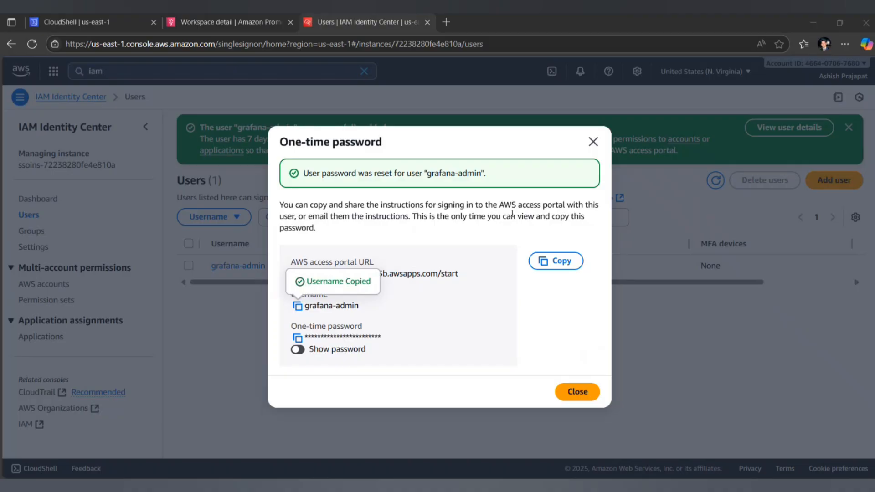
pyautogui.click(297, 338)
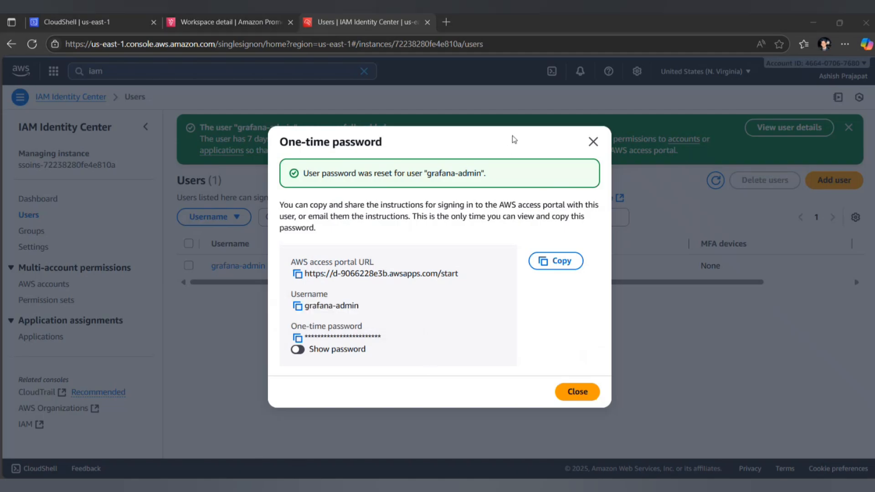
pyautogui.click(593, 142)
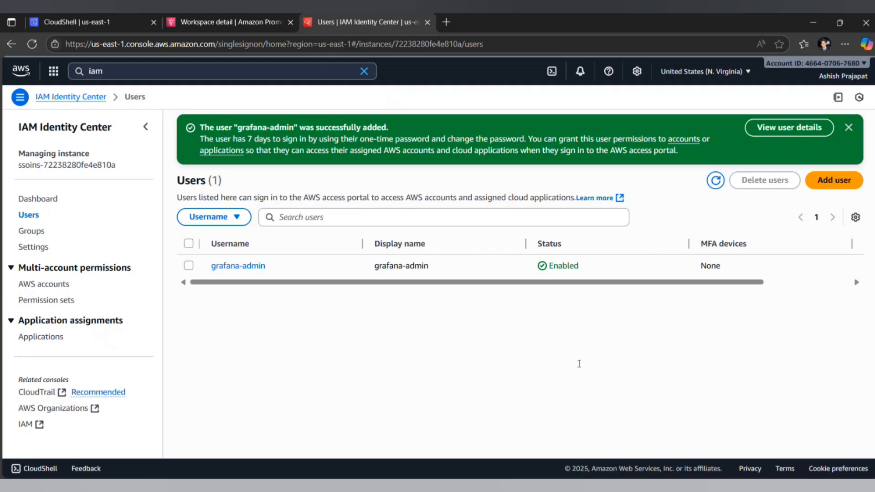
pyautogui.click(39, 301)
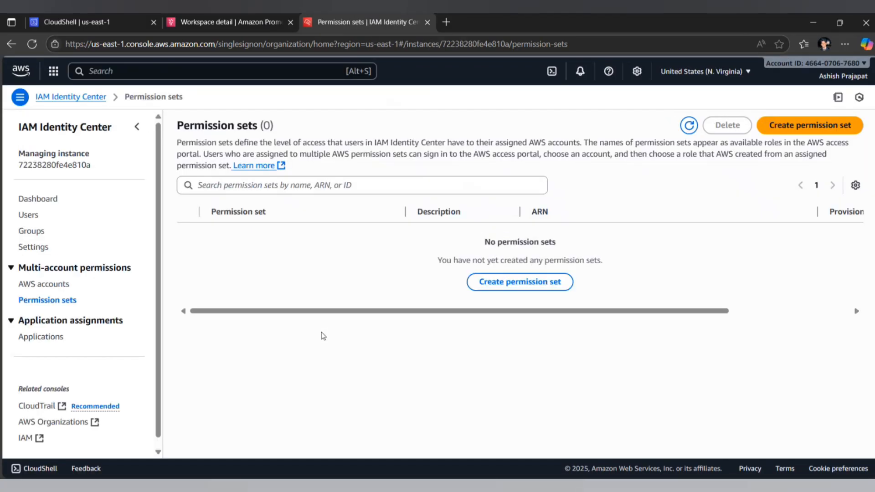
# - Start a predefined permission set using the AdministratorAccess policy
pyautogui.click(840, 129)
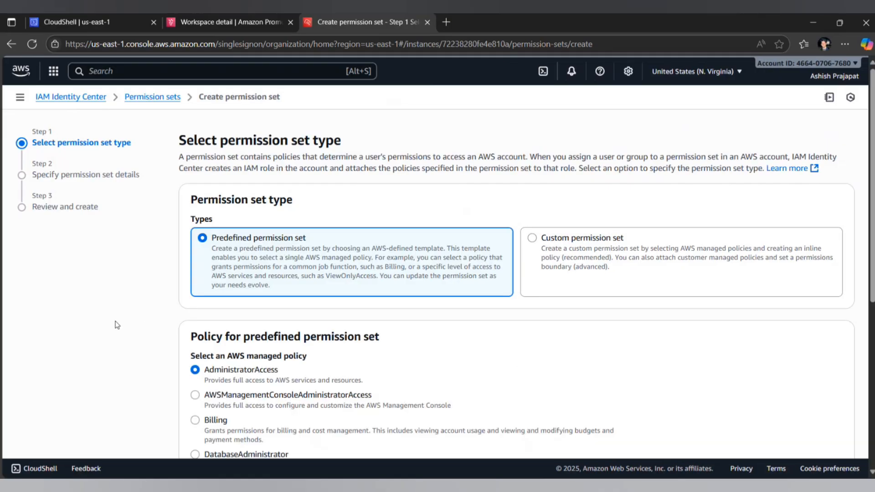
pyautogui.scroll(-2, 117, 325)
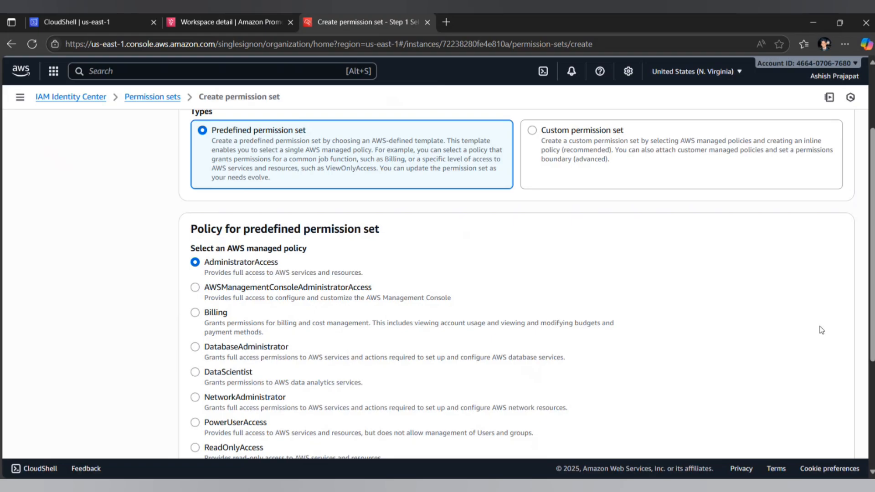
pyautogui.scroll(-4, 841, 417)
pyautogui.click(841, 424)
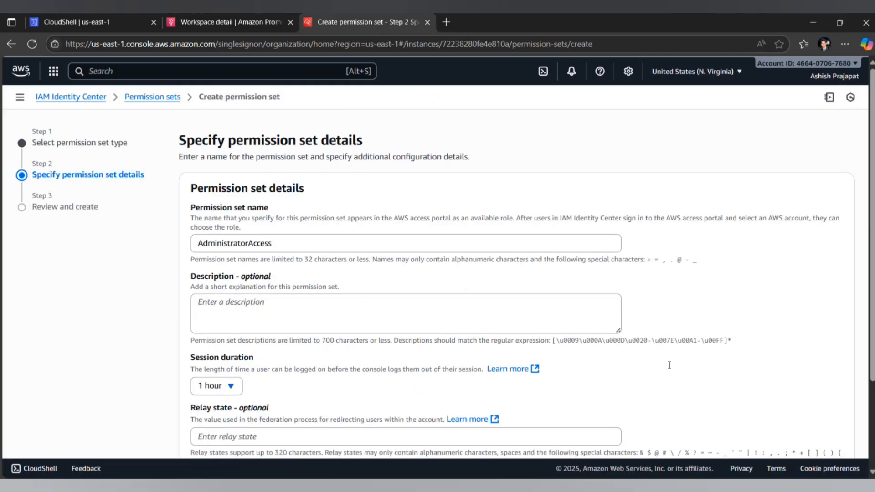
# - Name the permission set GrafanaAdminAccess and create it
pyautogui.doubleClick(233, 240)
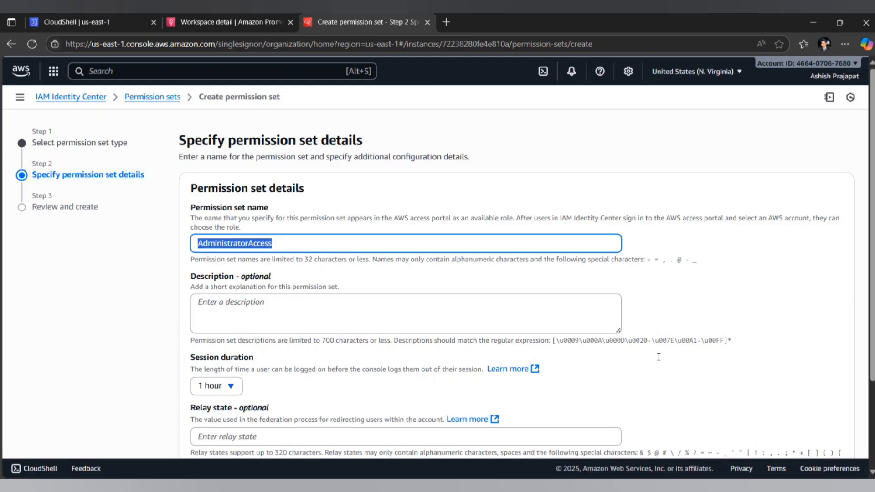
pyautogui.hotkey('alt', 'Tab')
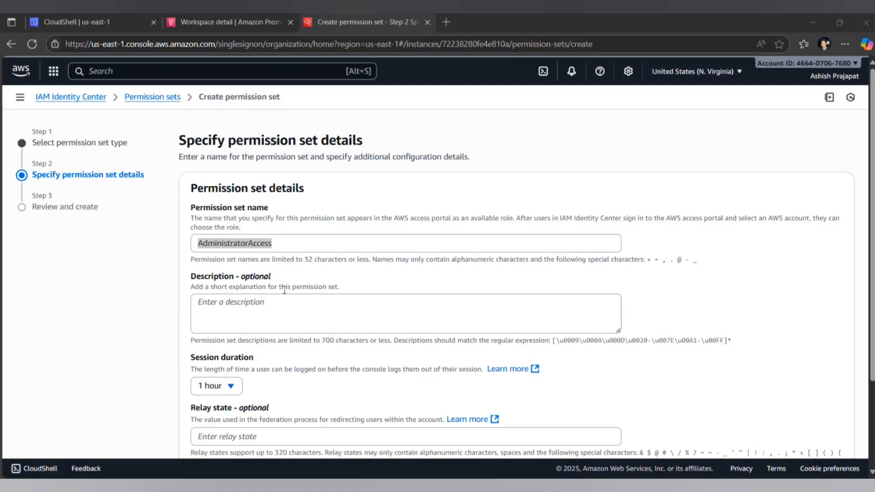
pyautogui.hotkey('alt', 'Tab')
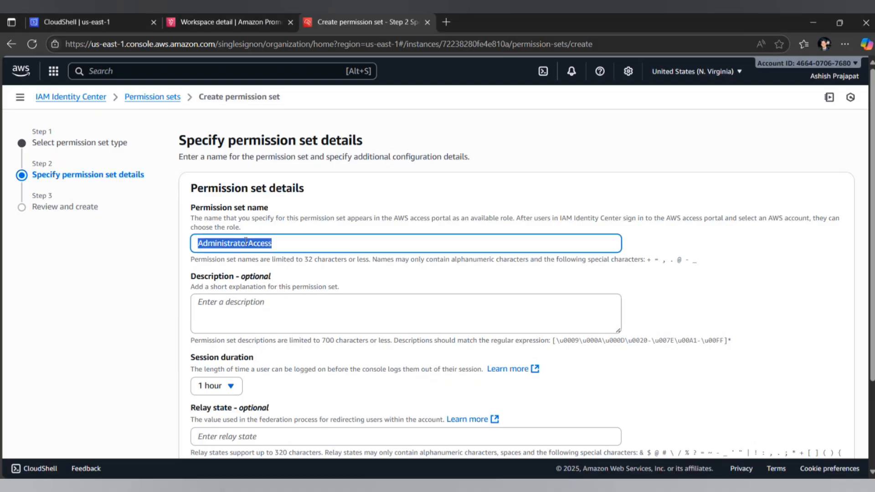
pyautogui.hotkey('ctrl', 'v')
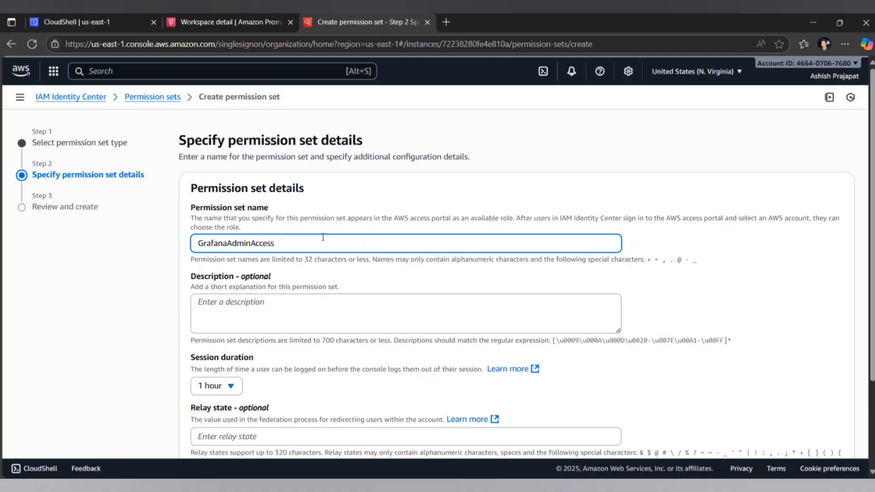
pyautogui.scroll(-3, 323, 237)
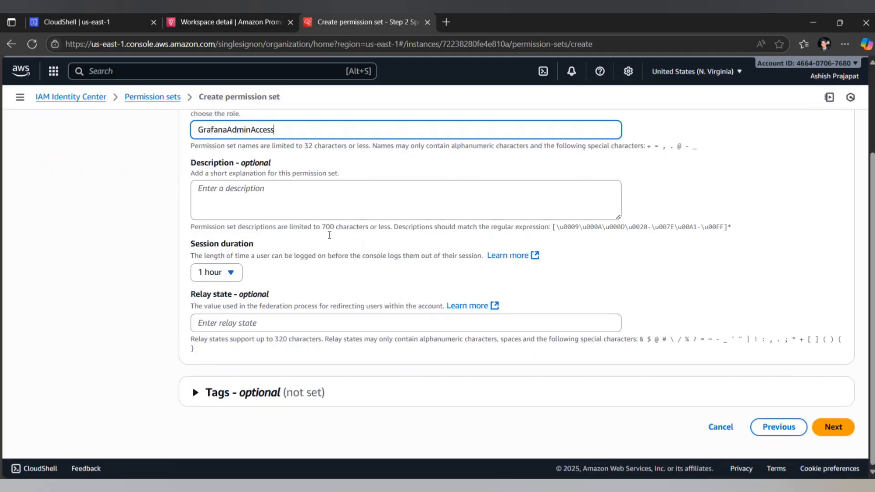
pyautogui.click(844, 436)
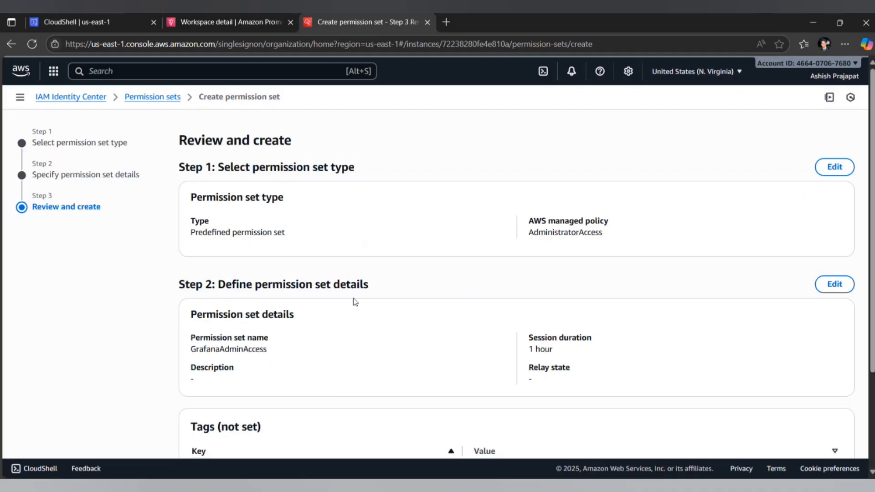
pyautogui.scroll(-3, 828, 435)
pyautogui.click(830, 429)
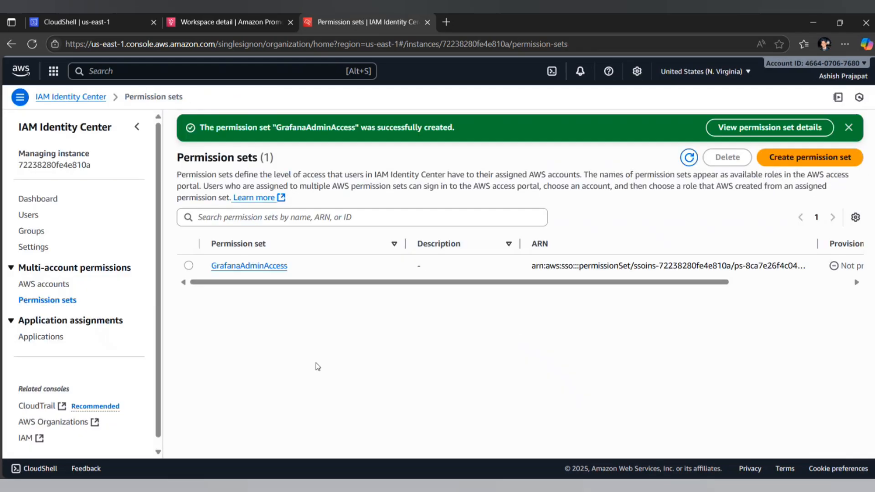
# - Select the management account under AWS accounts and choose the grafana-admin user to assign
pyautogui.click(39, 284)
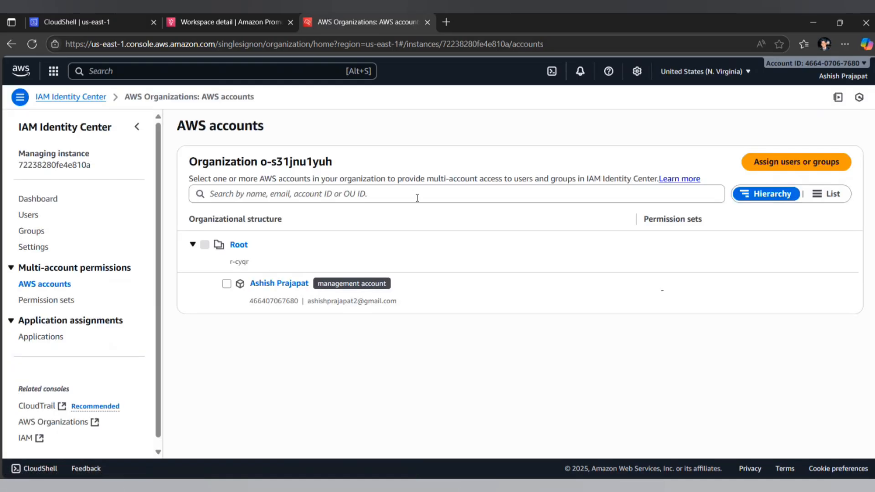
pyautogui.click(226, 285)
pyautogui.click(765, 164)
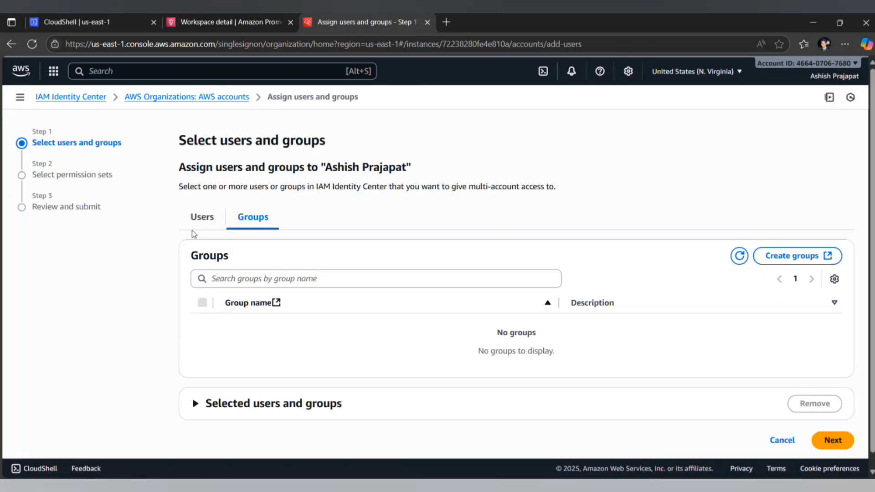
pyautogui.click(196, 219)
pyautogui.click(203, 343)
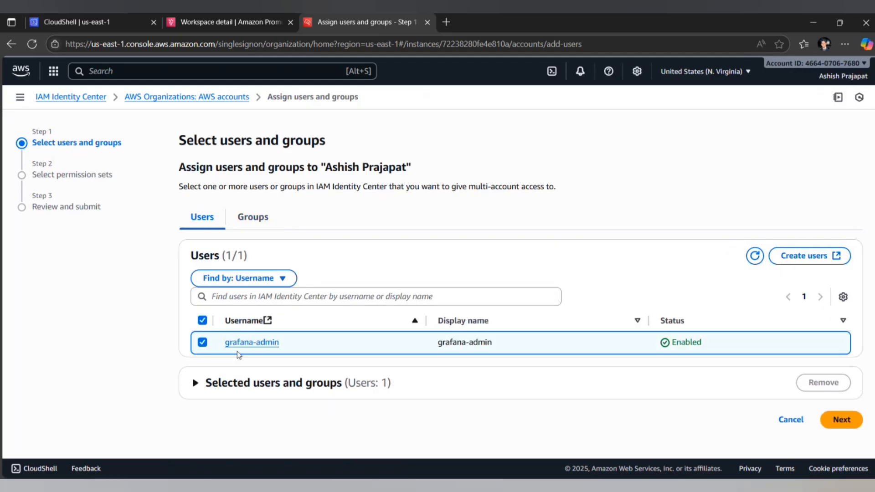
pyautogui.click(312, 382)
pyautogui.scroll(-2, 310, 390)
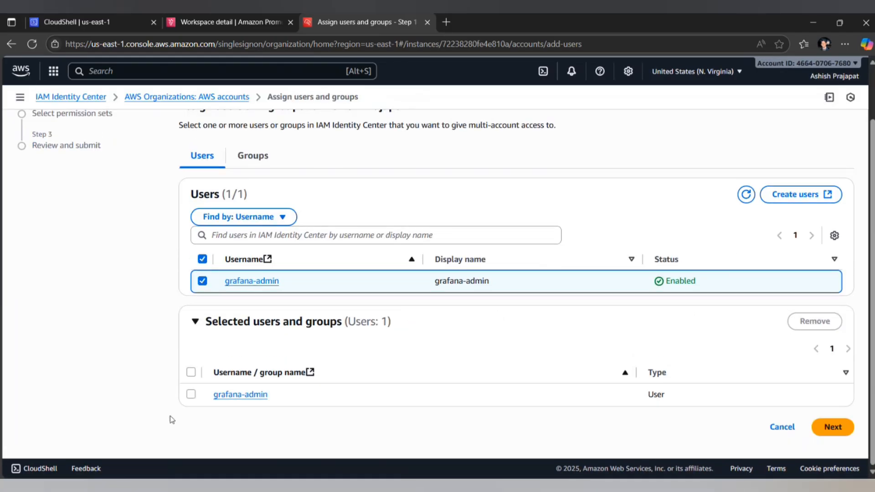
pyautogui.click(191, 394)
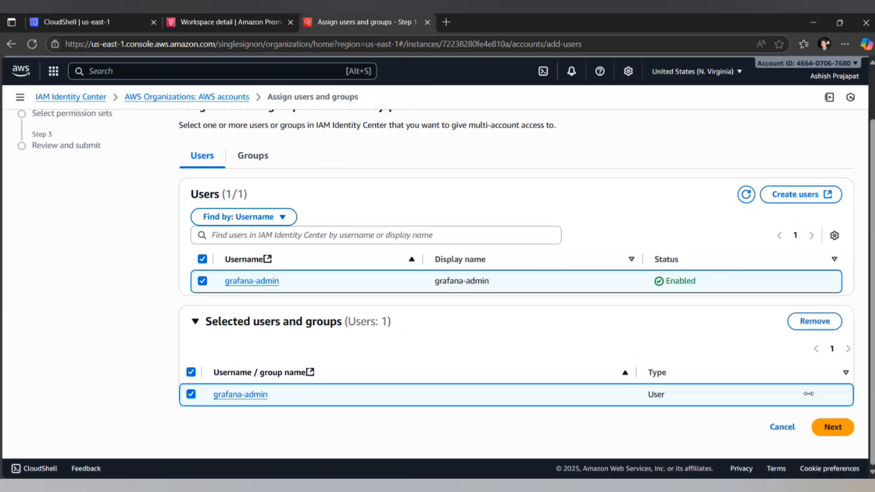
# - Pick the GrafanaAdminAccess permission set and submit the assignment
pyautogui.click(839, 430)
pyautogui.click(203, 319)
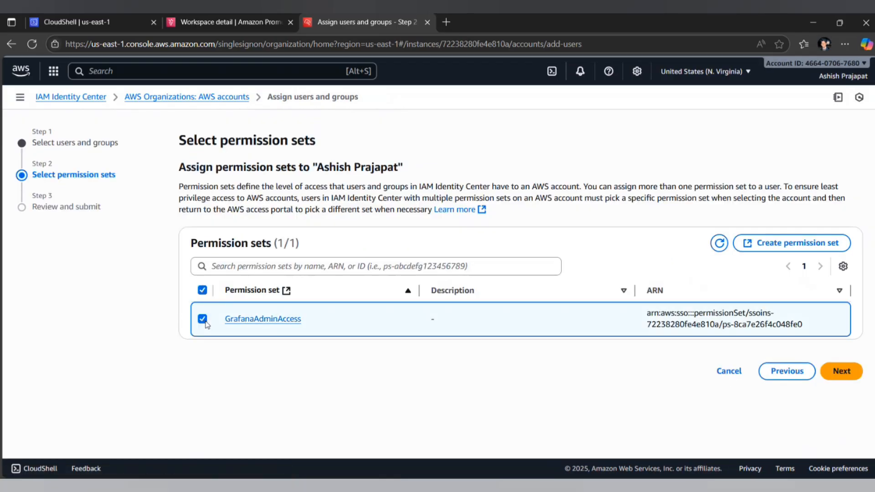
pyautogui.click(840, 371)
pyautogui.scroll(-3, 843, 383)
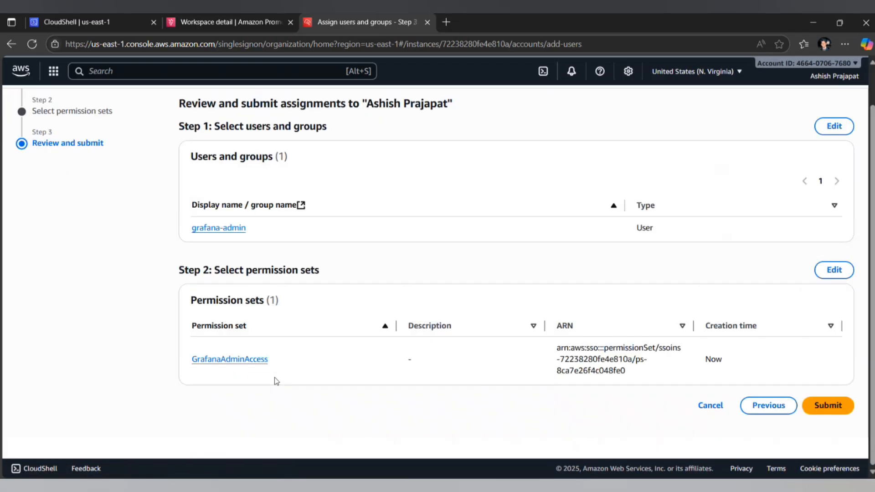
pyautogui.click(831, 426)
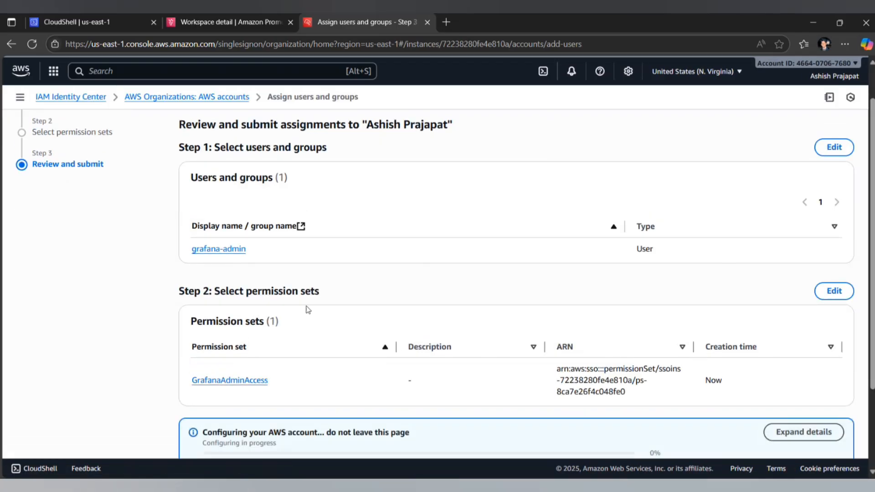
pyautogui.scroll(-3, 308, 310)
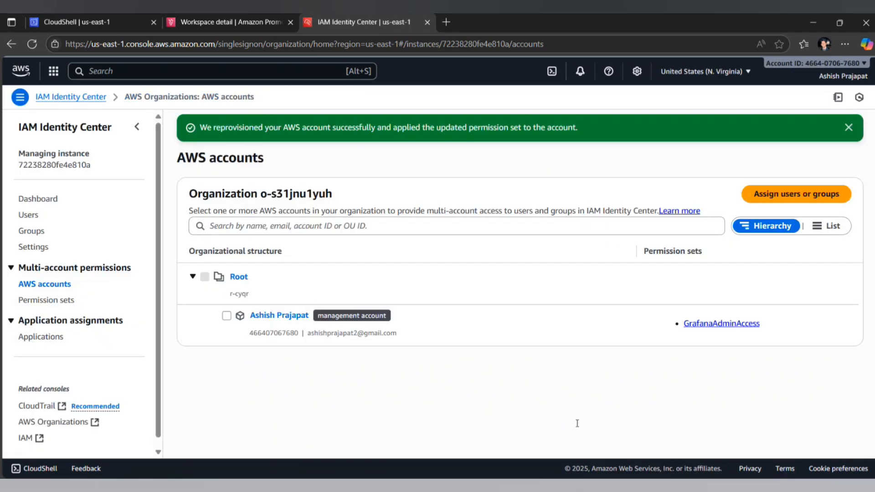
# - Search 'grafana' and open Amazon Grafana in a new tab
pyautogui.click(174, 72)
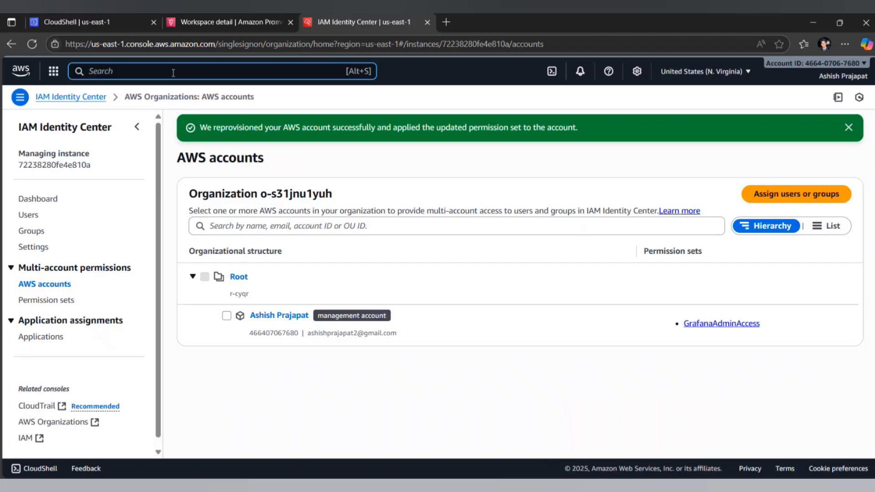
pyautogui.write('grafana')
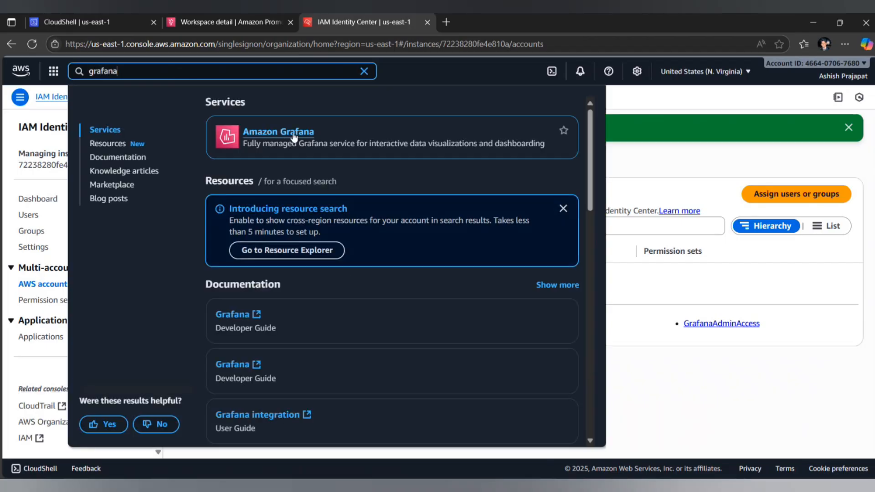
pyautogui.keyDown('ctrl'); pyautogui.click(294, 137); pyautogui.keyUp('ctrl')
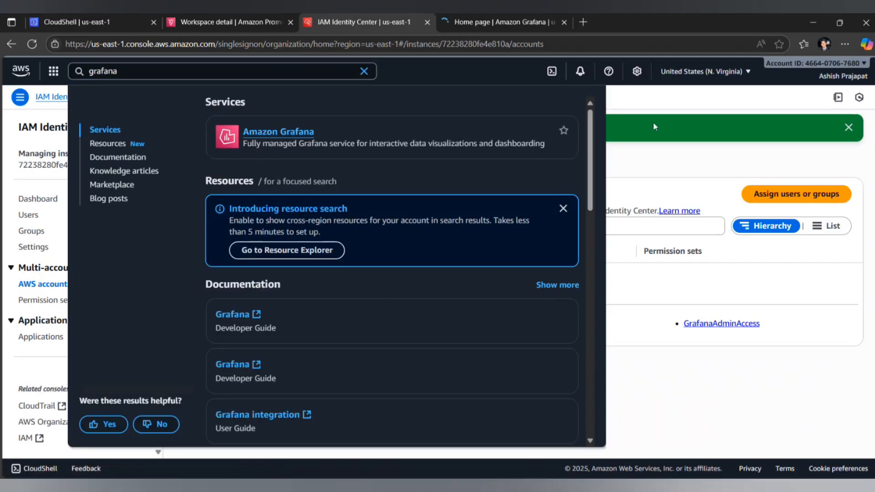
pyautogui.click(687, 102)
pyautogui.hotkey('ctrl', 'Tab')
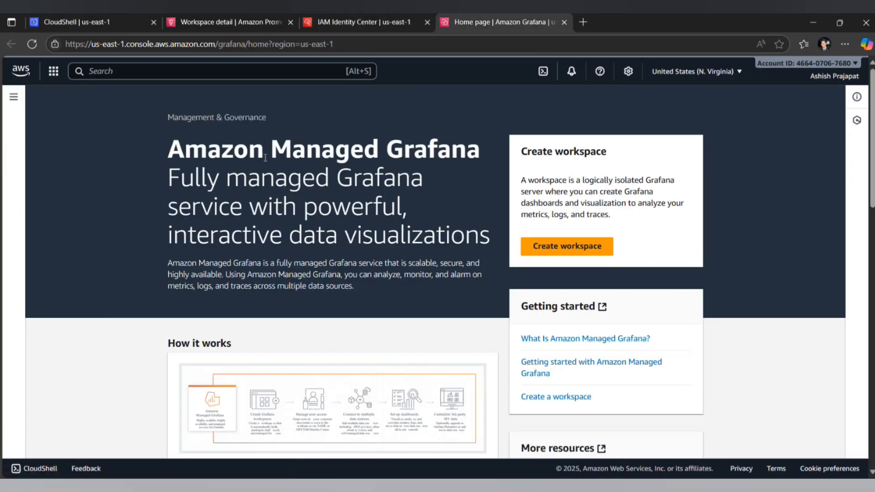
# - Start a new Grafana workspace named my-grafana-workspace and complete step 1
pyautogui.click(14, 96)
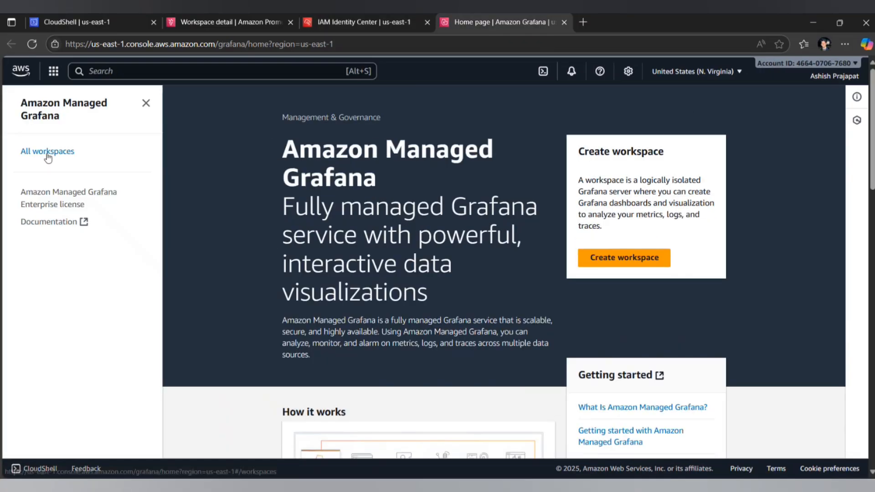
pyautogui.click(48, 155)
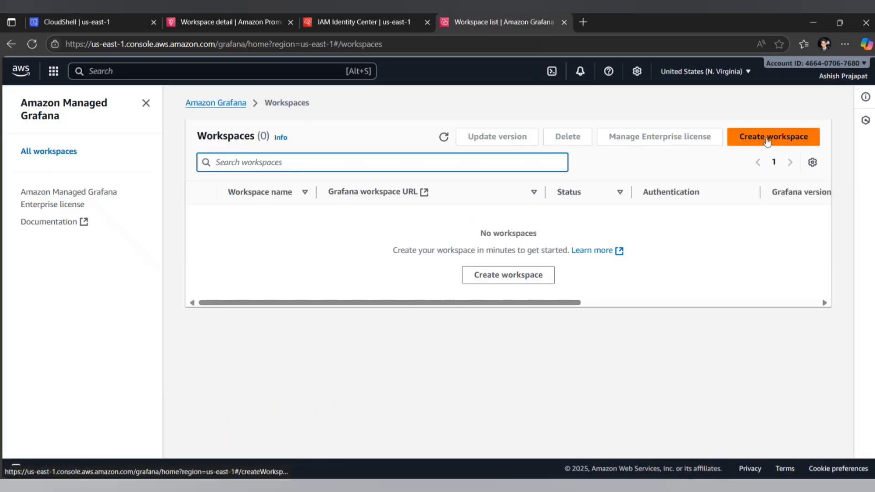
pyautogui.click(767, 137)
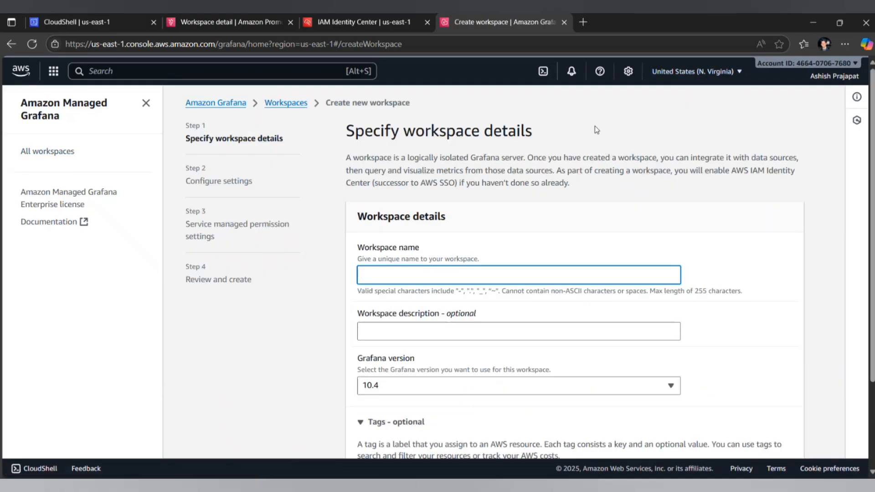
pyautogui.scroll(-1, 565, 141)
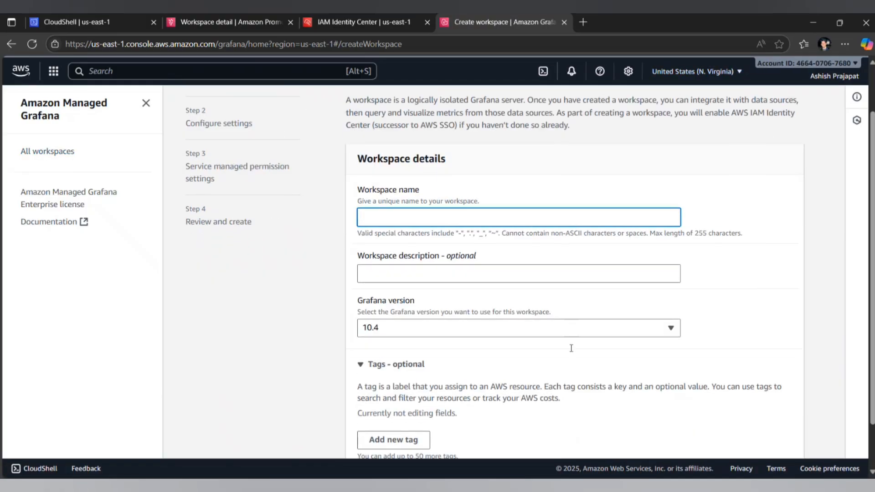
pyautogui.hotkey('alt', 'Tab')
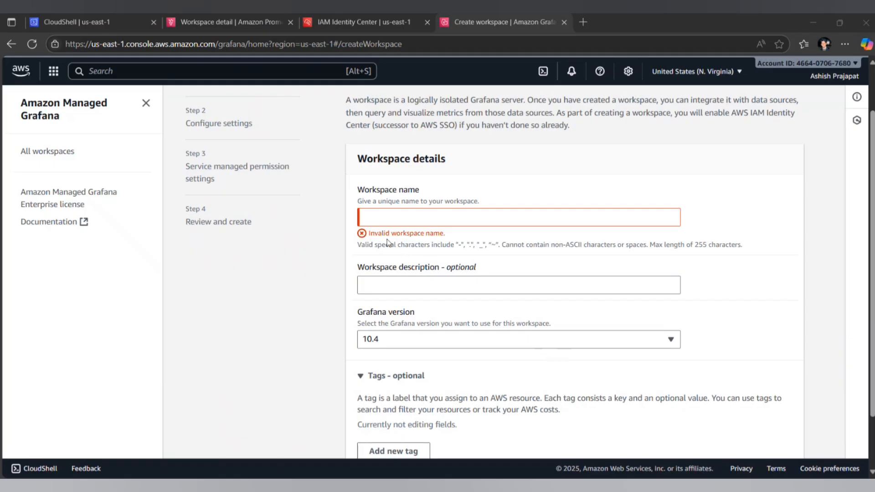
pyautogui.click(380, 216)
pyautogui.click(414, 258)
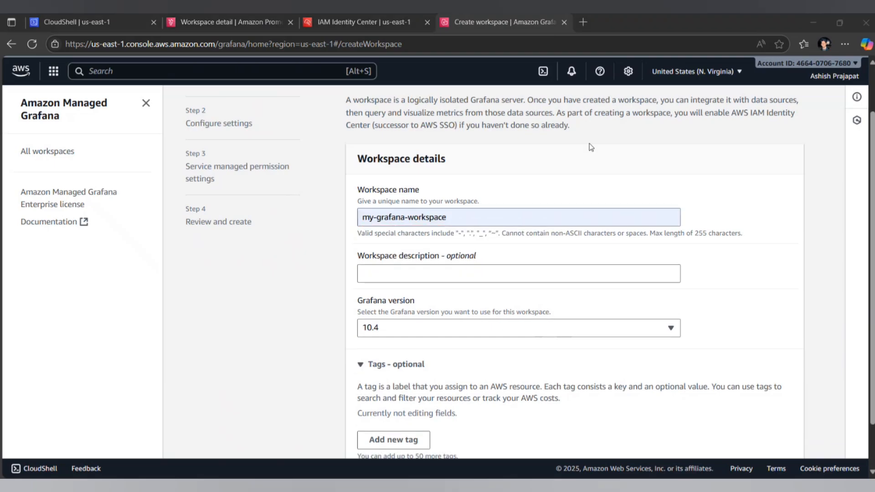
pyautogui.scroll(-2, 576, 137)
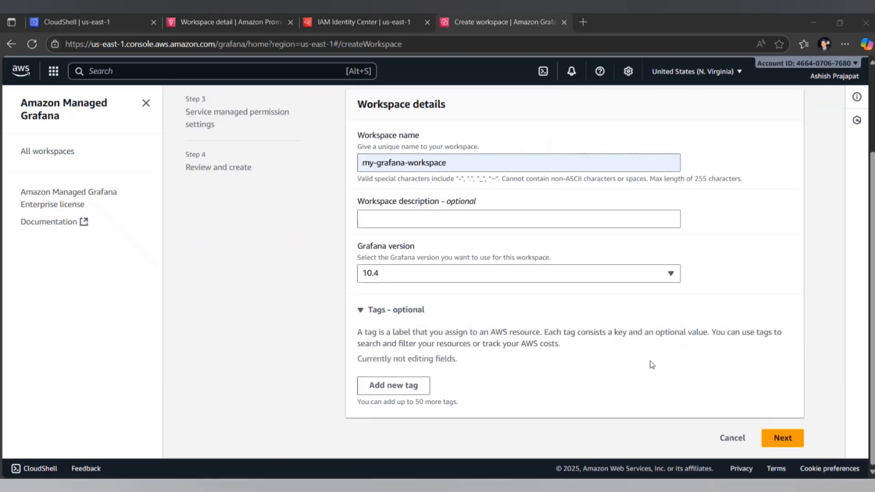
pyautogui.click(781, 437)
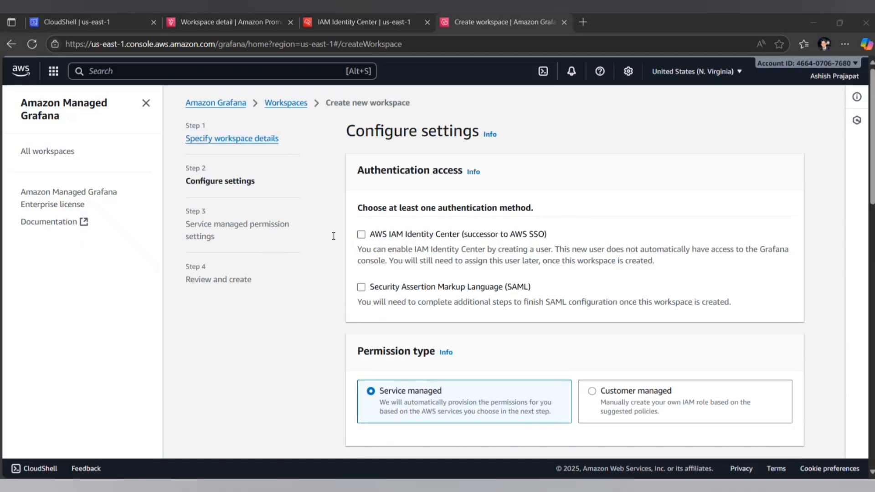
# - Choose AWS IAM Identity Center as the workspace authentication method
pyautogui.click(518, 258)
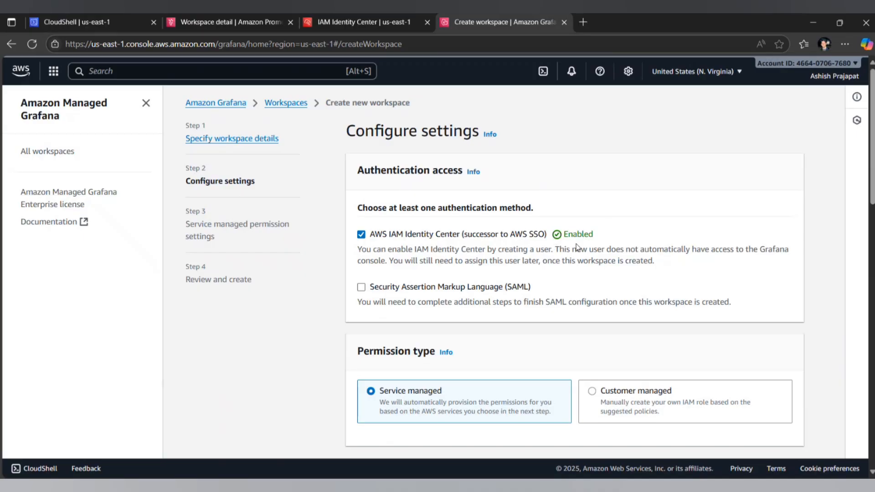
pyautogui.scroll(-4, 532, 252)
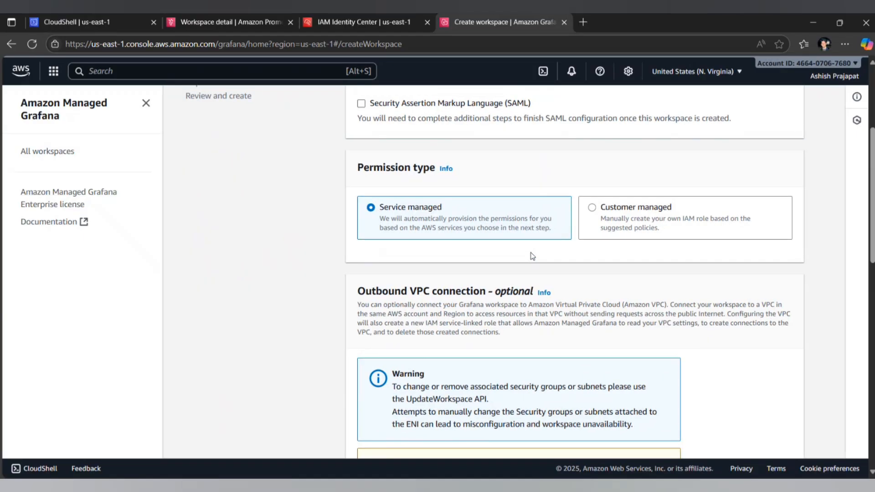
pyautogui.scroll(-8, 533, 256)
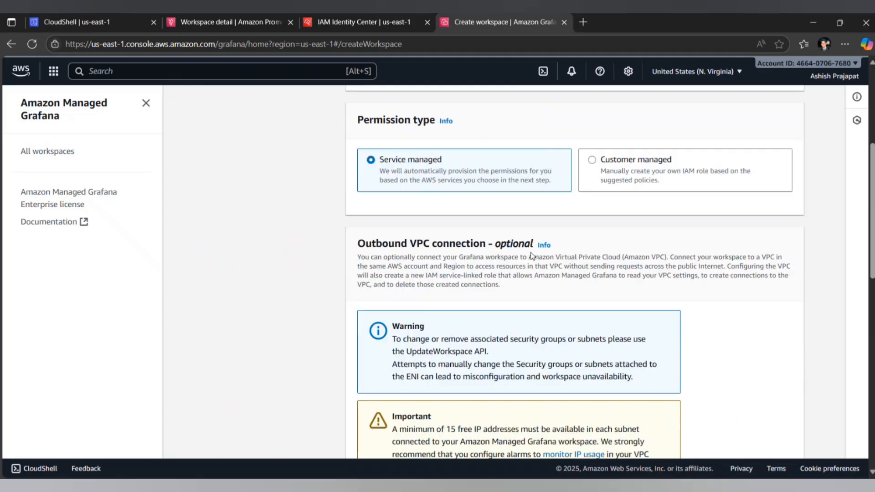
pyautogui.scroll(-6, 531, 252)
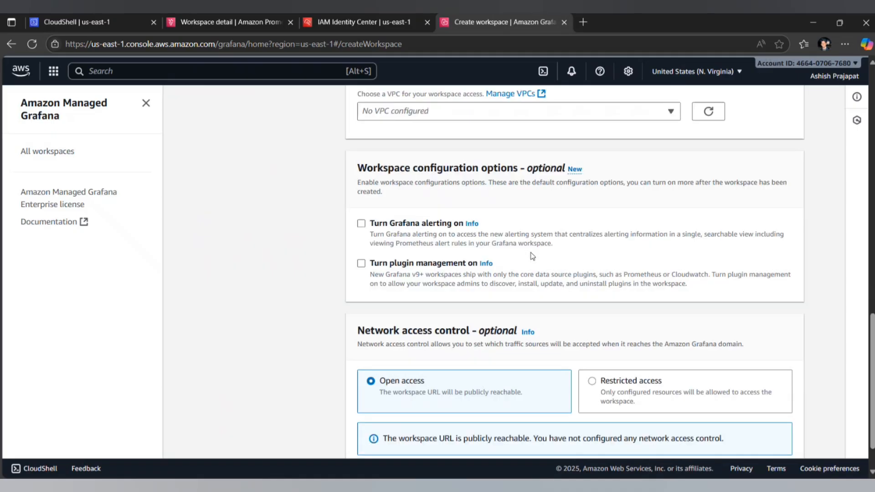
pyautogui.click(792, 442)
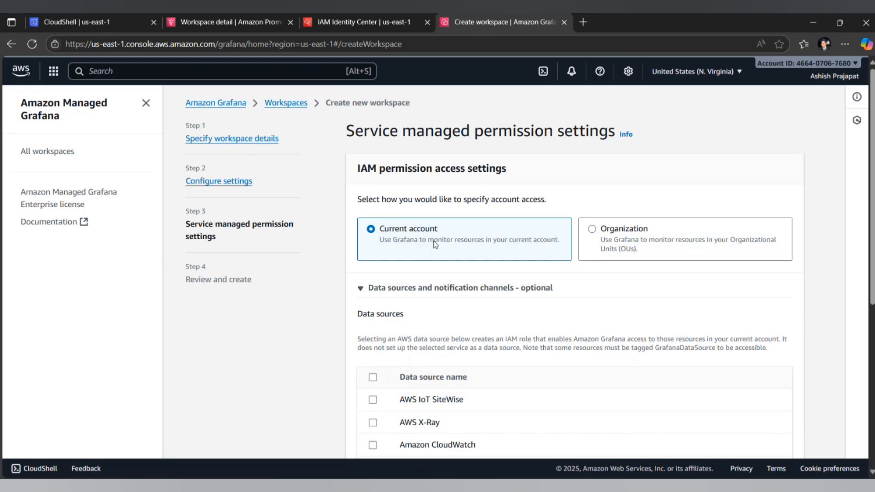
# - Enable the Amazon Managed Service for Prometheus data source and create the workspace
pyautogui.scroll(-3, 433, 261)
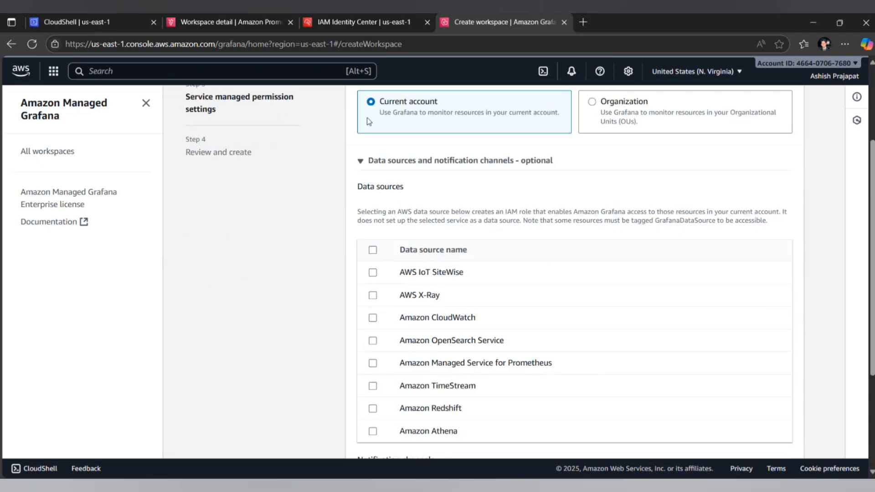
pyautogui.click(373, 363)
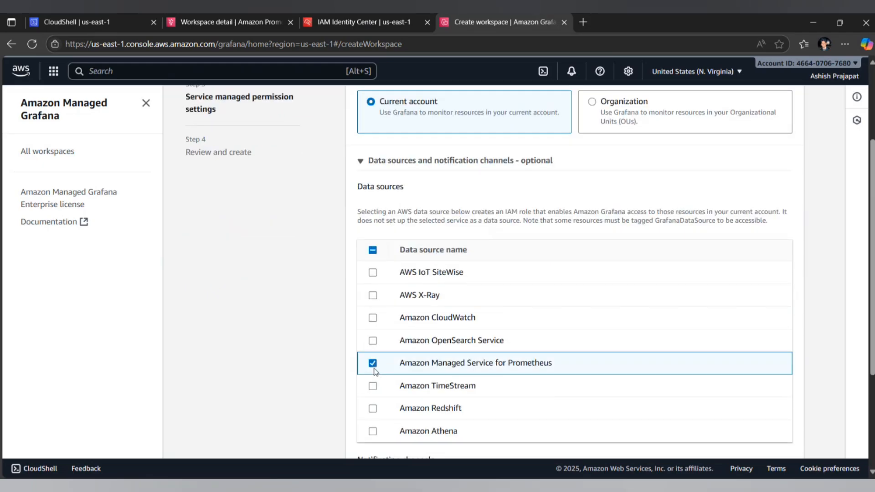
pyautogui.scroll(-4, 639, 375)
pyautogui.click(790, 439)
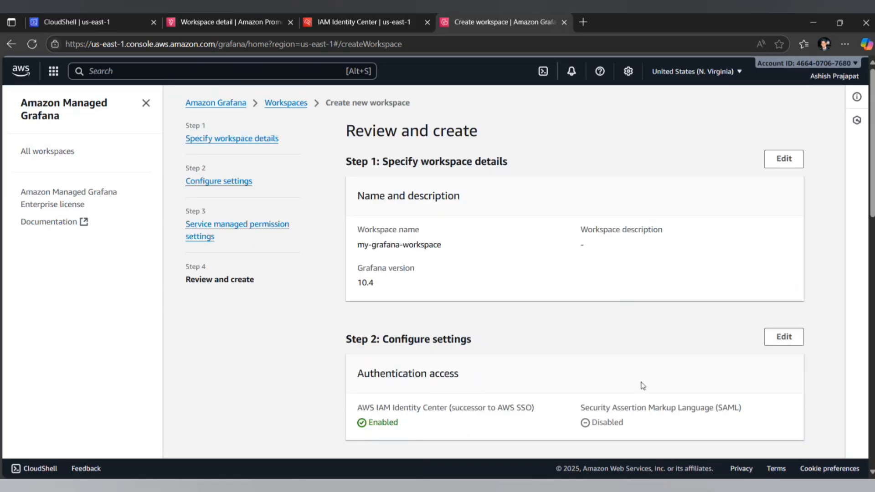
pyautogui.scroll(-10, 635, 379)
pyautogui.click(752, 433)
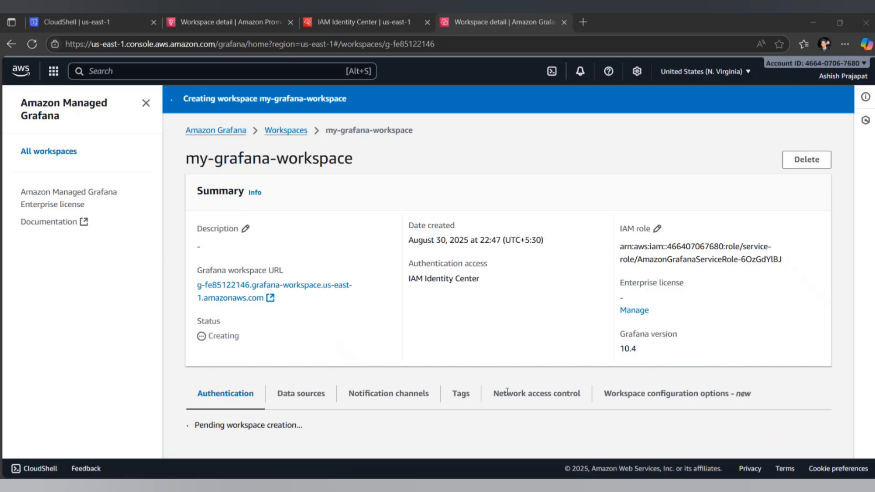
pyautogui.click(136, 69)
pyautogui.write('ec')
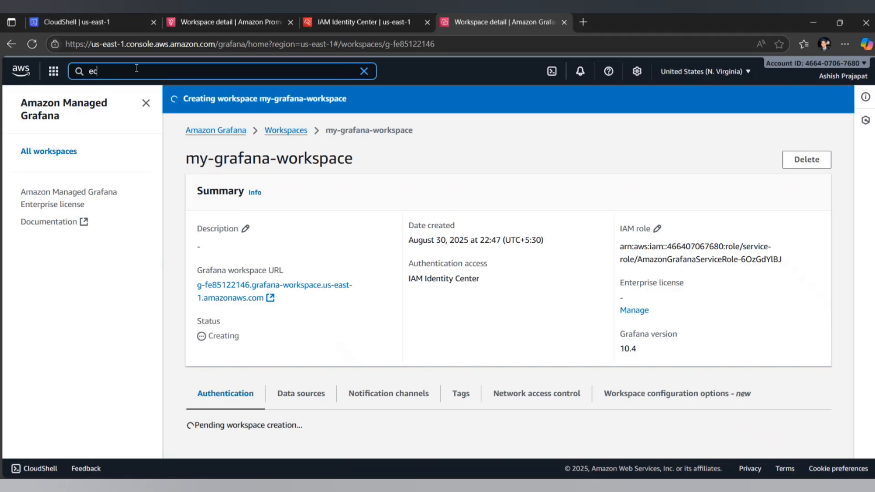
pyautogui.write('2')
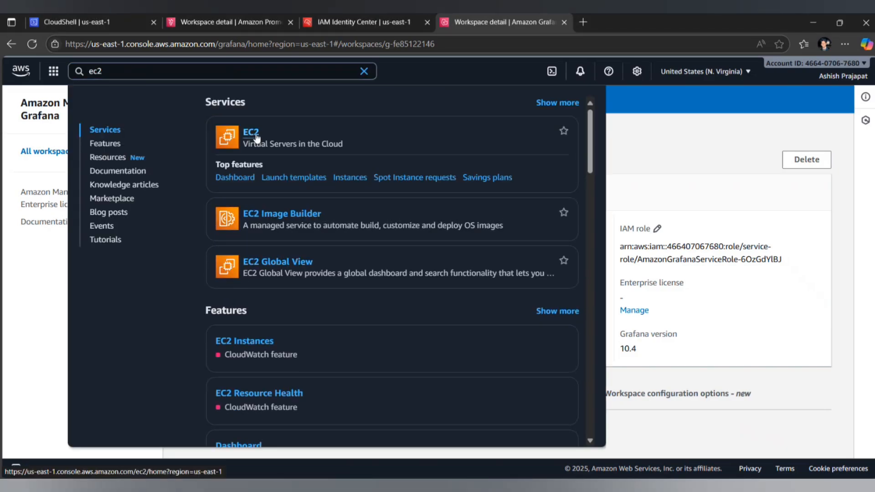
pyautogui.keyDown('ctrl'); pyautogui.click(256, 138); pyautogui.keyUp('ctrl')
pyautogui.click(707, 121)
pyautogui.hotkey('ctrl', 'Tab')
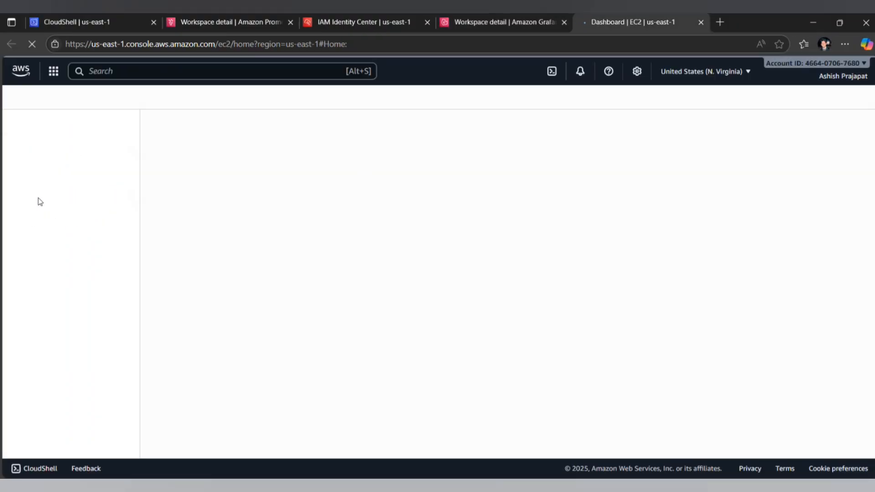
pyautogui.click(44, 223)
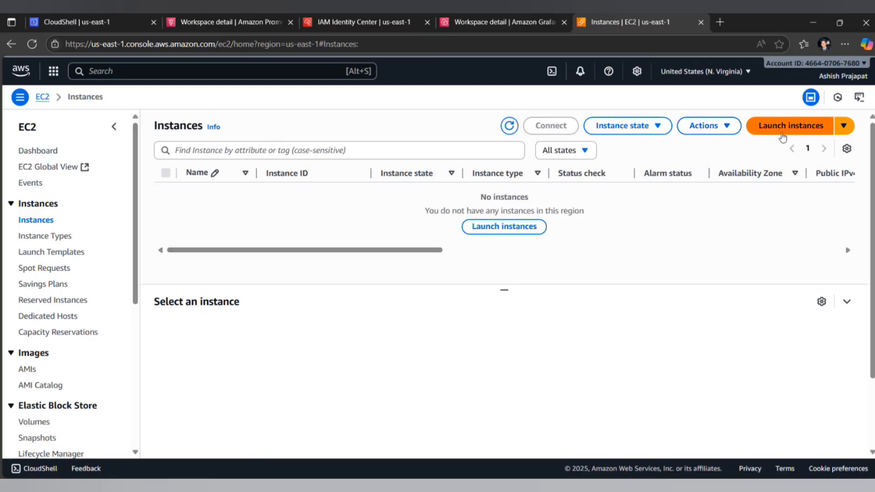
pyautogui.click(782, 133)
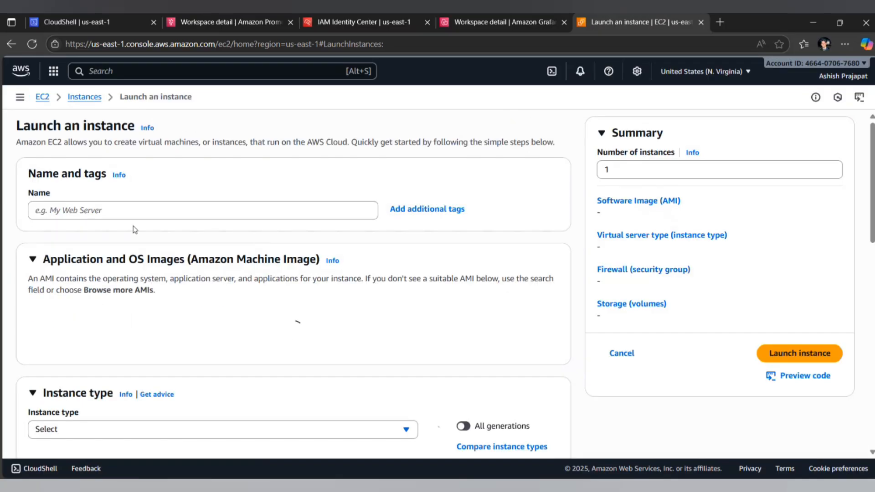
pyautogui.click(113, 215)
pyautogui.press('Down')
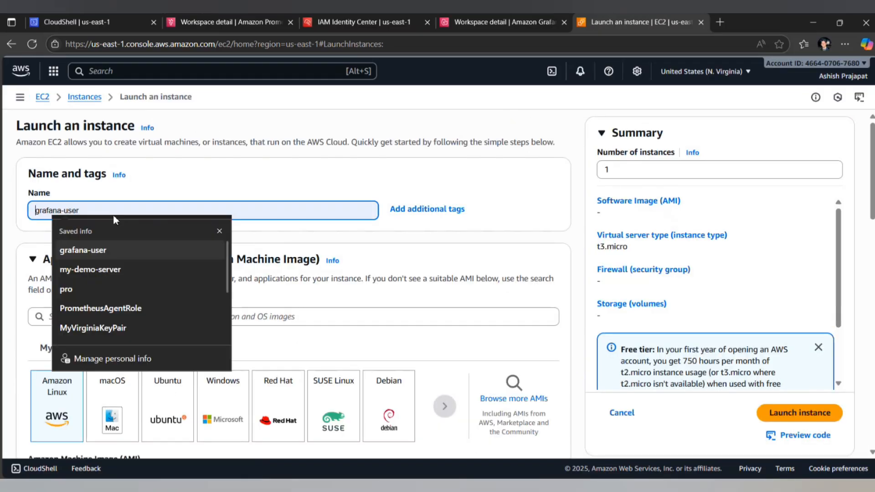
pyautogui.press('Down')
pyautogui.press('Return')
pyautogui.click(92, 180)
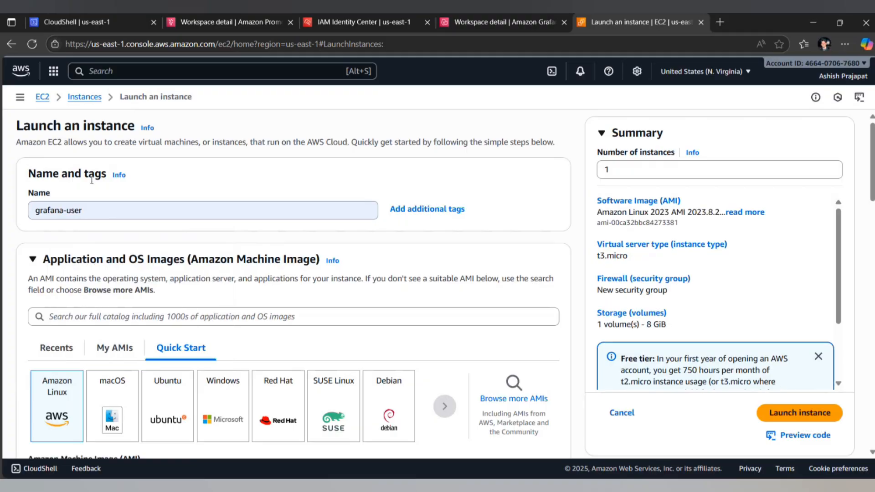
pyautogui.rightClick(91, 180)
pyautogui.click(48, 210)
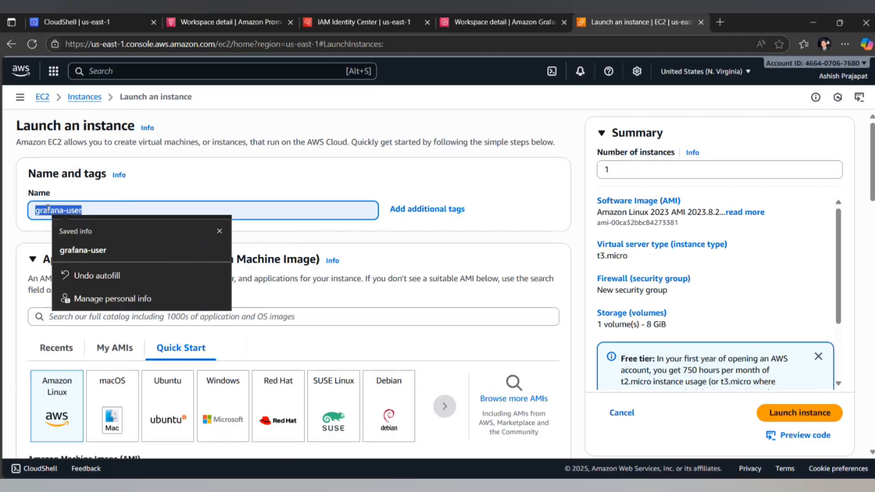
pyautogui.write('my')
pyautogui.click(87, 251)
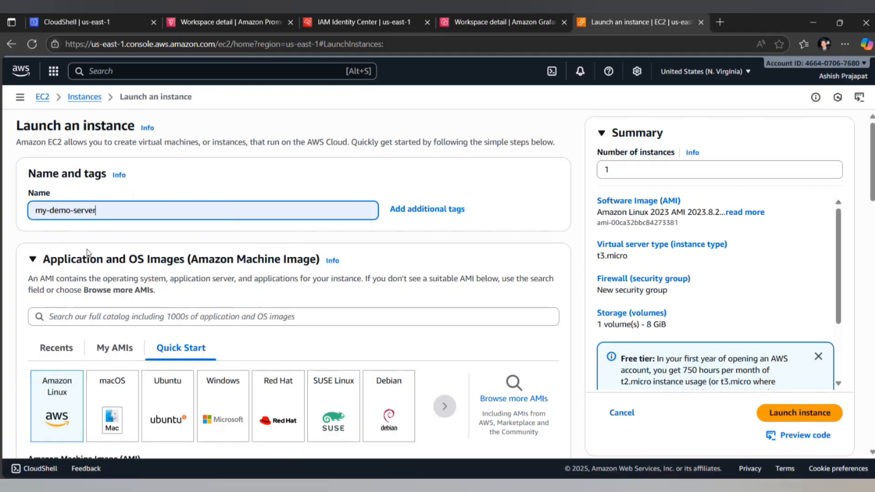
pyautogui.scroll(-6, 59, 192)
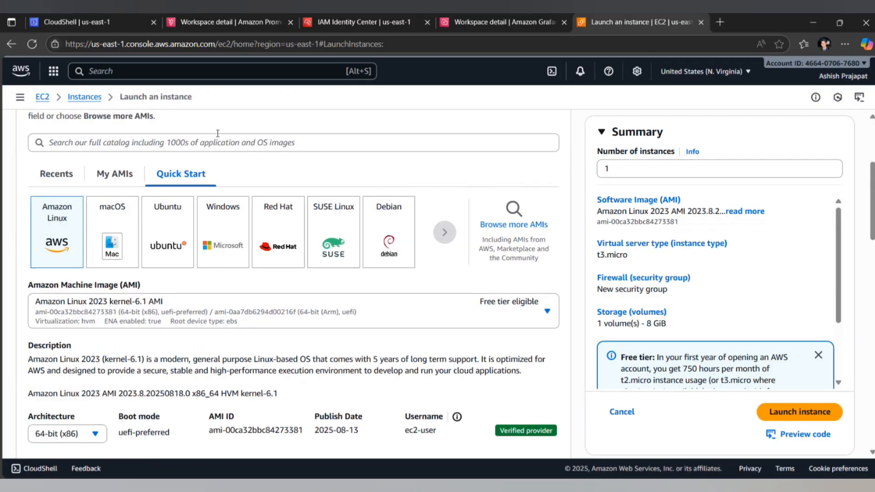
pyautogui.scroll(-1, 16, 182)
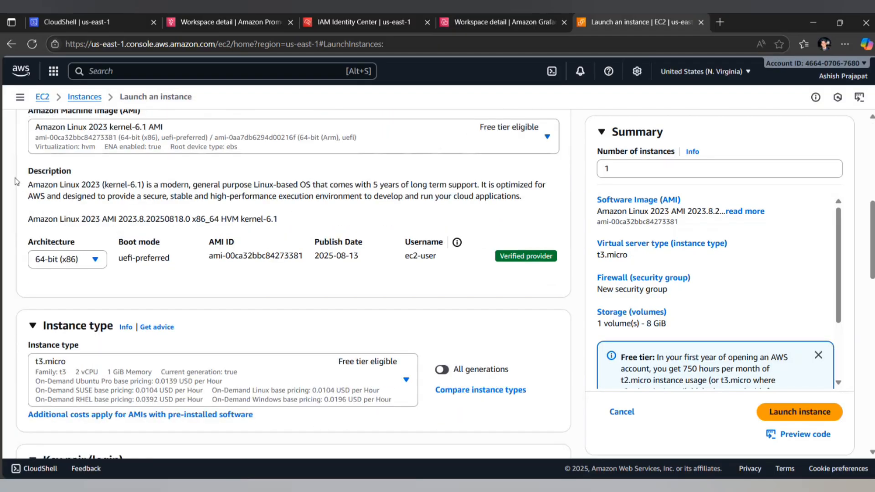
pyautogui.scroll(-2, 16, 182)
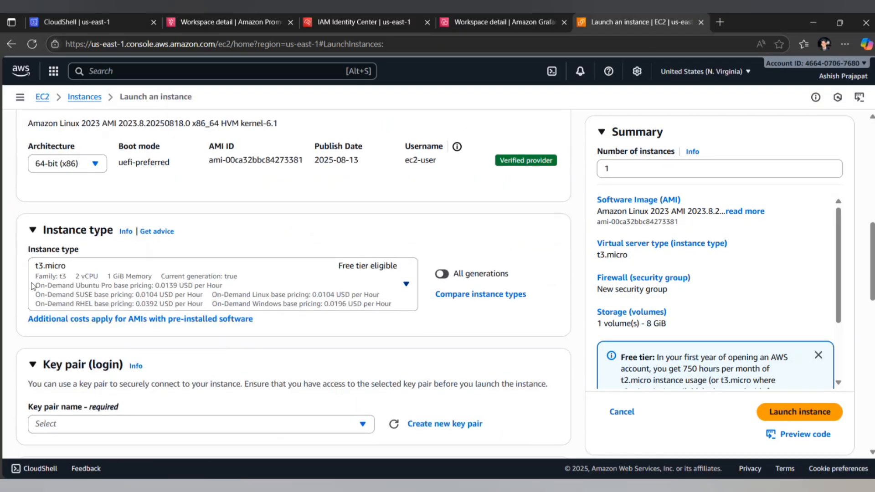
pyautogui.scroll(-2, 31, 286)
pyautogui.scroll(-1, 31, 286)
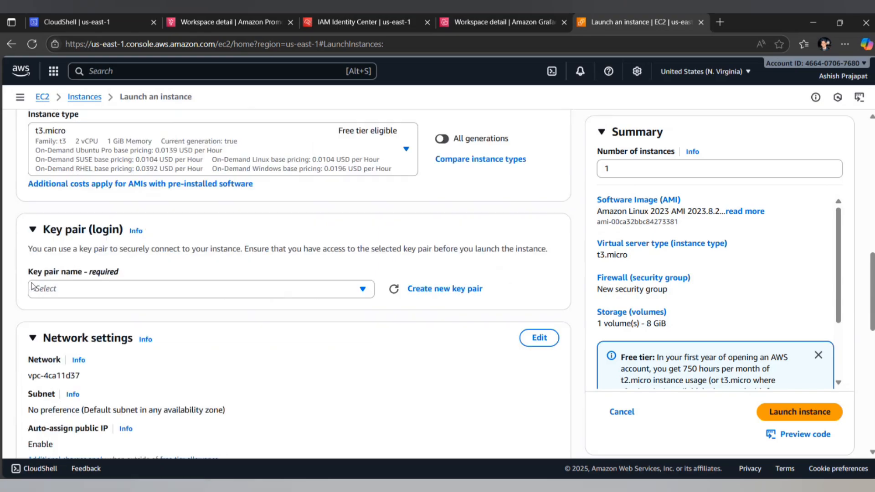
# - Choose MyVirginiaKeyPair as the login key pair, keeping the default network and 8 GiB gp3 storage
pyautogui.click(76, 295)
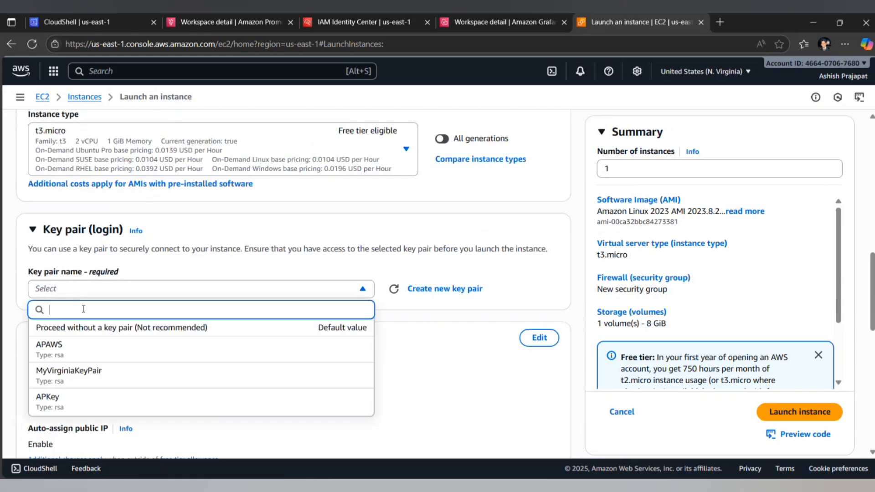
pyautogui.click(90, 375)
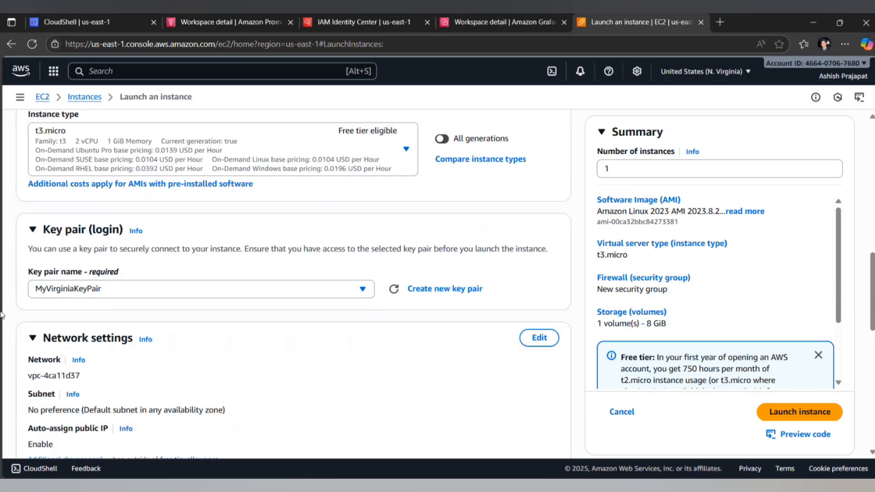
pyautogui.scroll(-1, 2, 310)
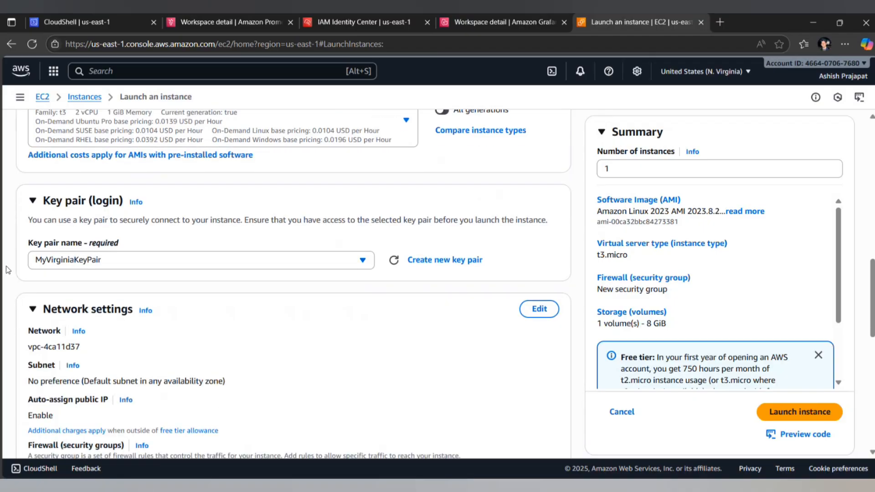
pyautogui.scroll(-1, 9, 270)
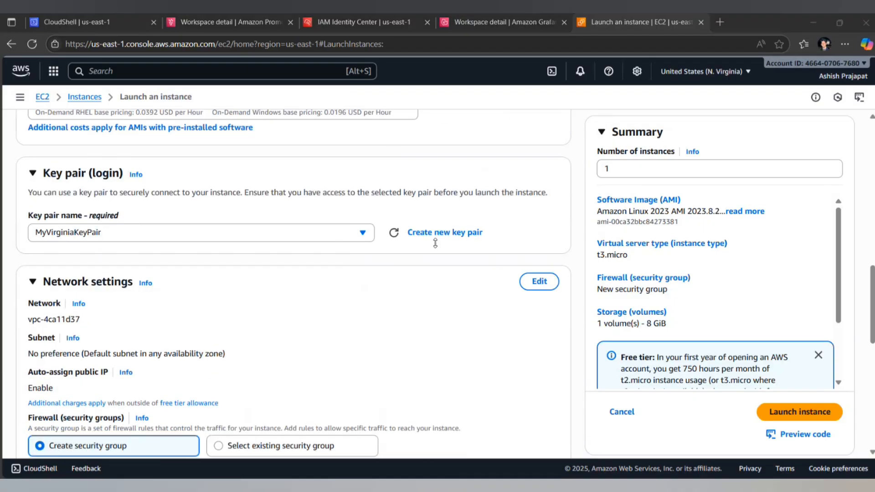
pyautogui.scroll(-7, 163, 238)
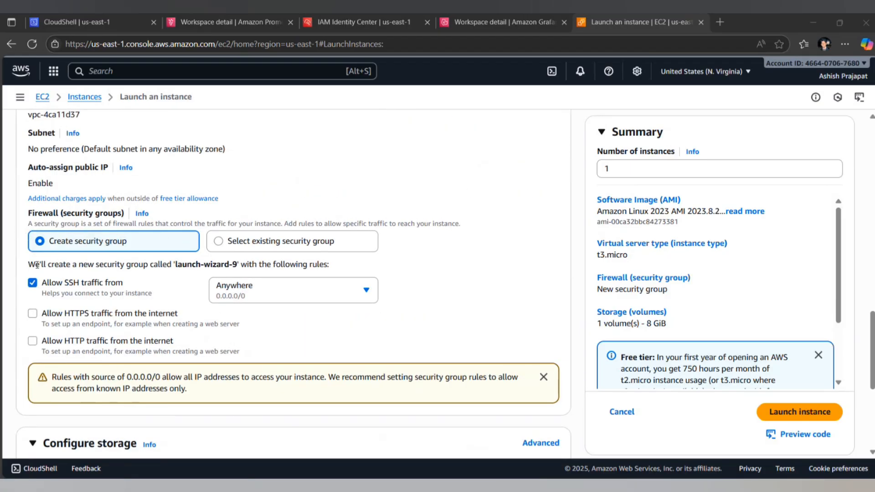
pyautogui.scroll(-3, 175, 293)
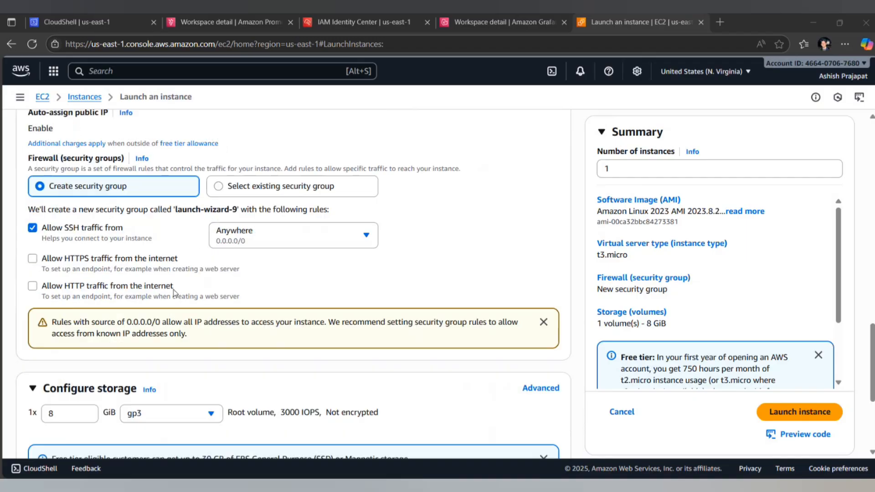
pyautogui.scroll(-3, 174, 293)
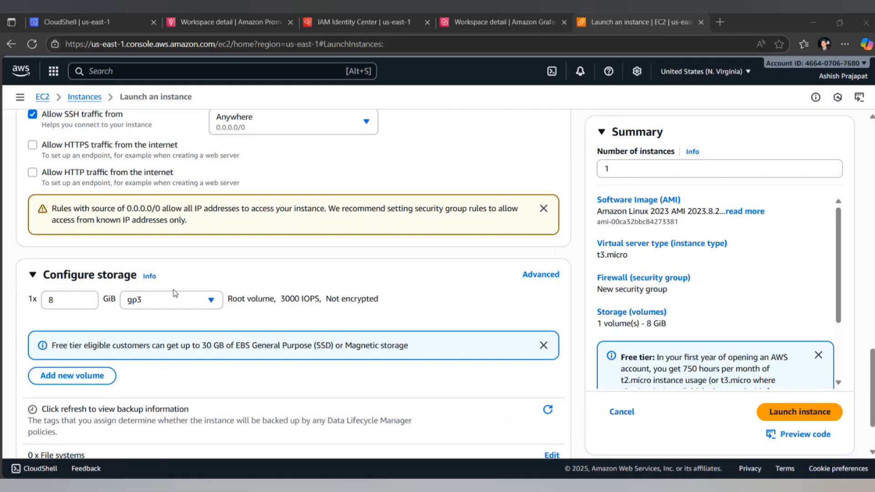
pyautogui.scroll(-3, 175, 293)
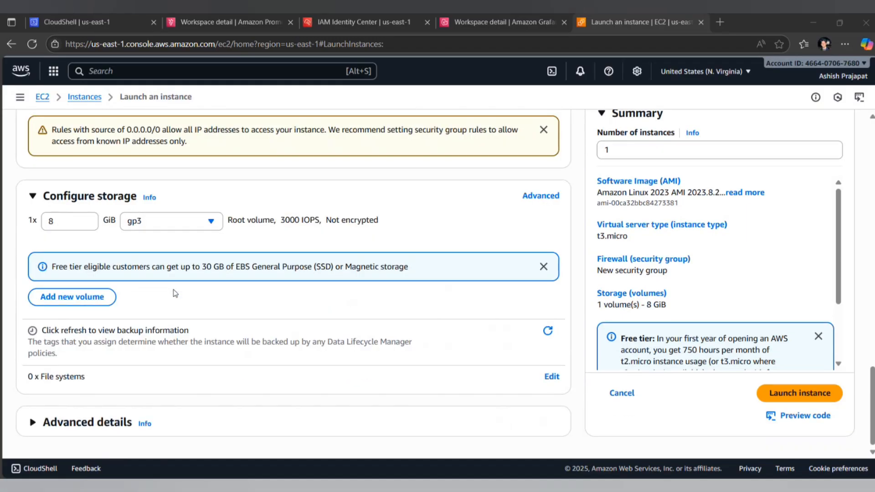
# - Launch the configured EC2 instance, then open the IAM console in a separate tab
pyautogui.click(801, 398)
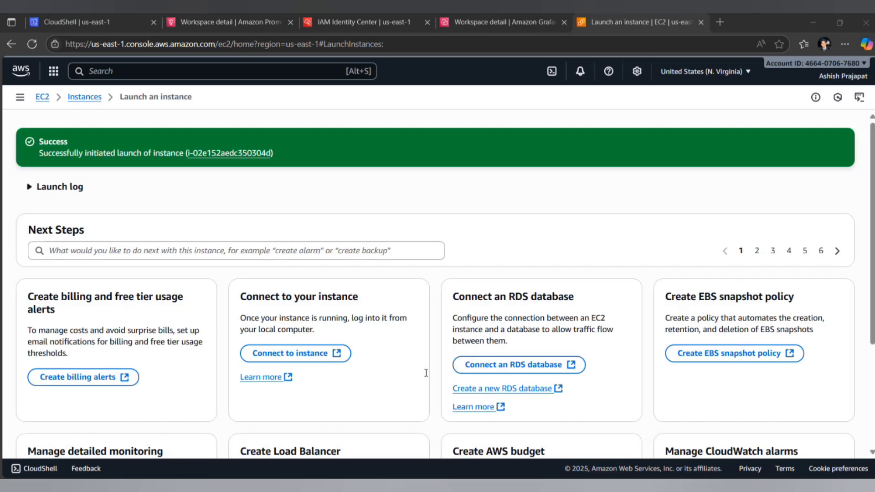
pyautogui.click(139, 70)
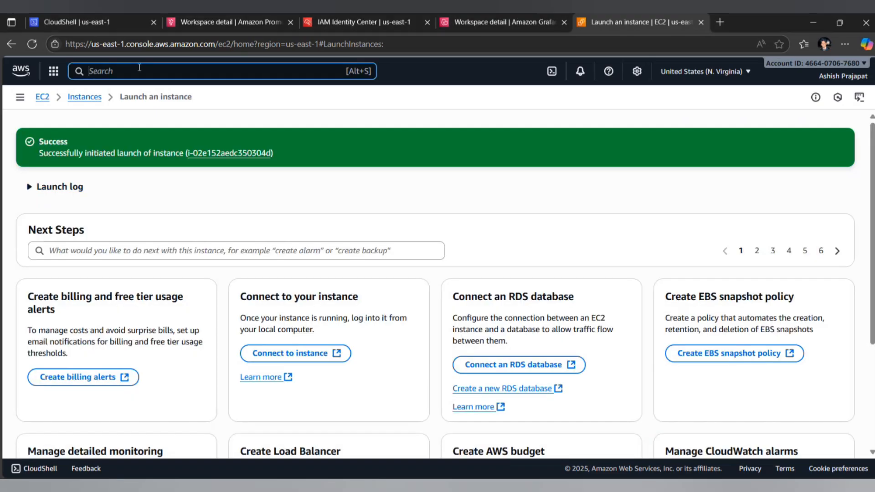
pyautogui.write('iam')
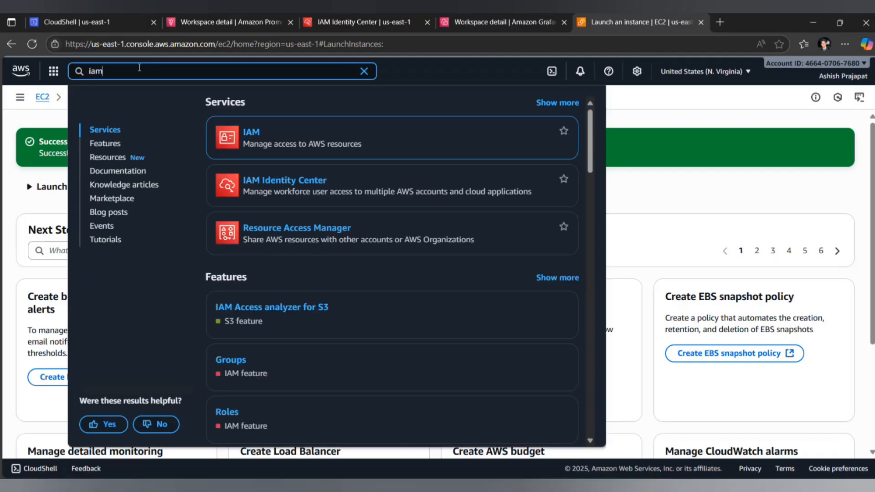
pyautogui.middleClick(250, 133)
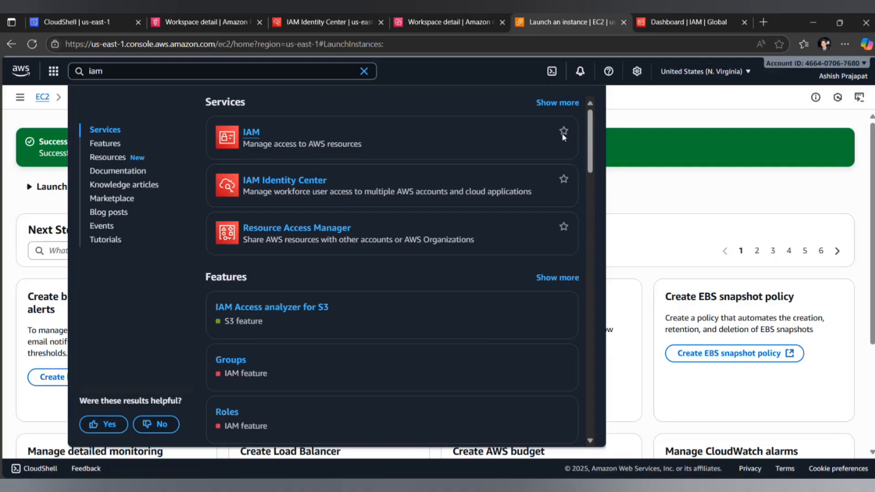
pyautogui.click(757, 100)
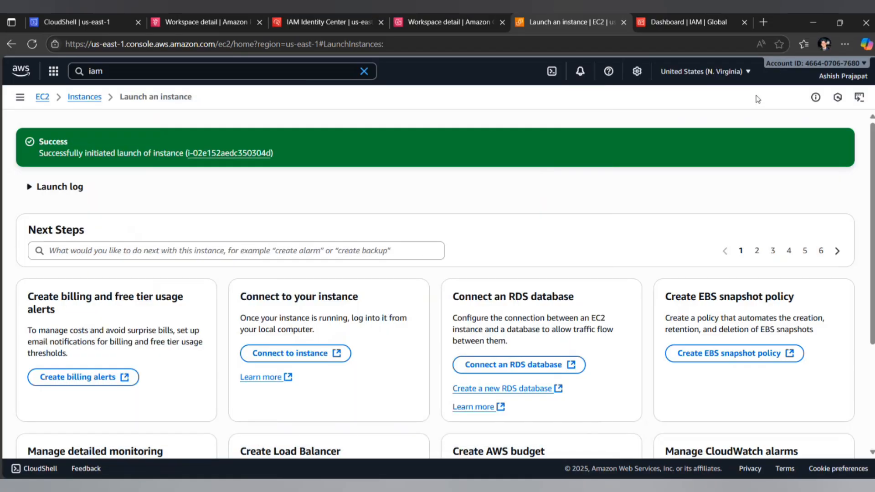
pyautogui.hotkey('ctrl', 'Tab')
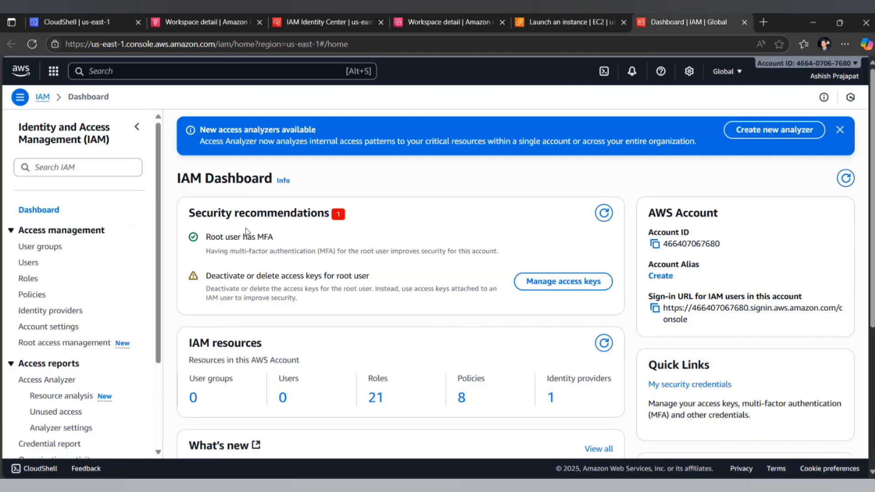
# - Start a new IAM role trusting the EC2 AWS service and advance to Add permissions
pyautogui.click(26, 280)
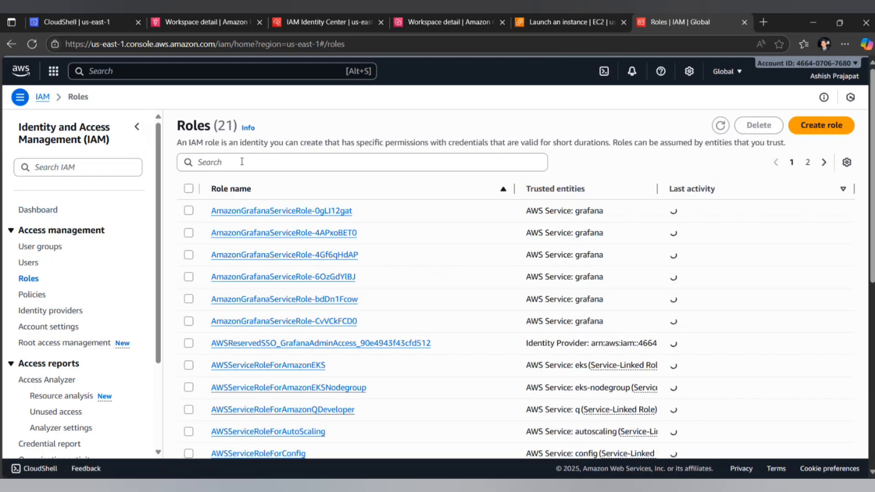
pyautogui.click(821, 125)
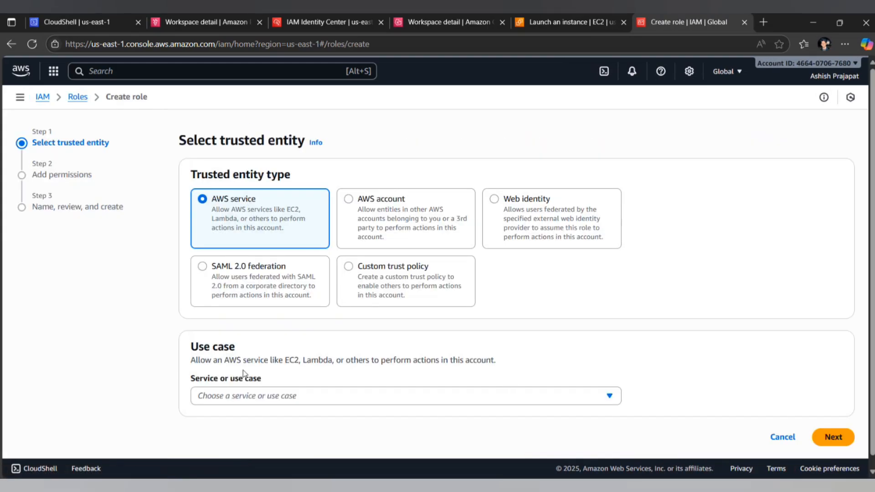
pyautogui.click(245, 394)
pyautogui.write('ec2')
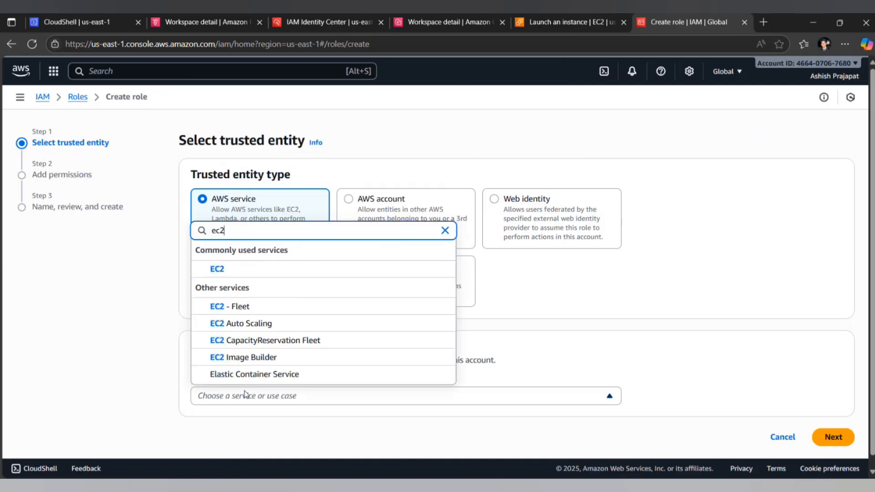
pyautogui.click(222, 269)
pyautogui.scroll(-5, 825, 364)
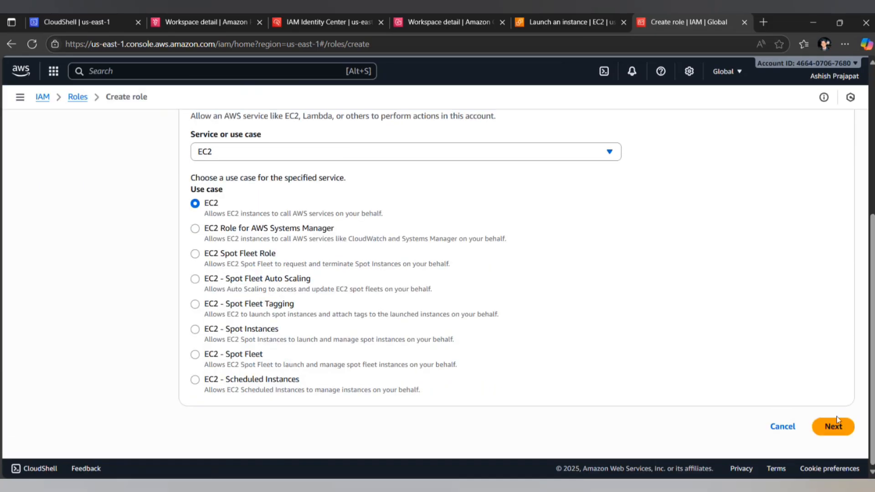
pyautogui.click(834, 426)
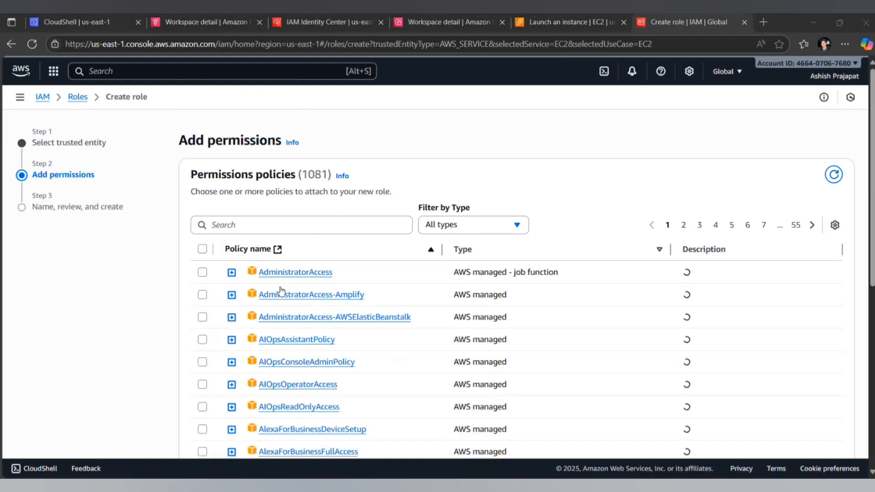
# - Attach the AmazonPrometheusRemoteWriteAccess policy to the new role
pyautogui.click(228, 225)
pyautogui.write('AmazonPrometheusRemoteWriteAccess')
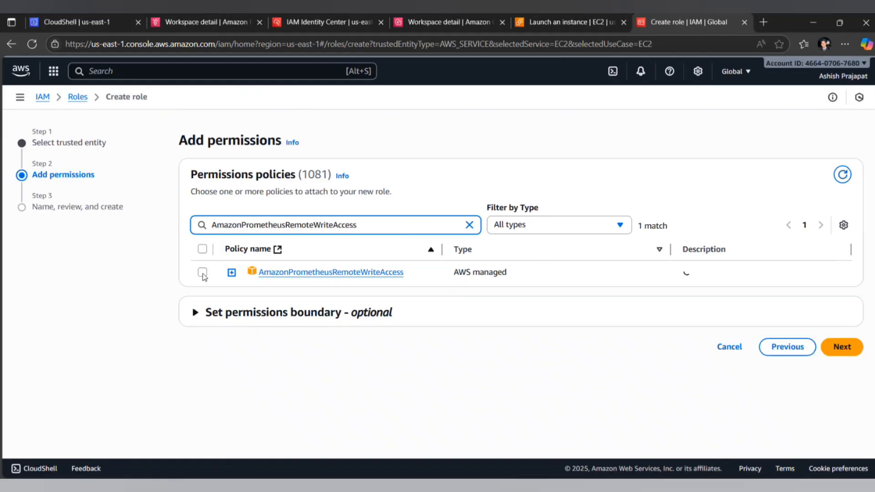
pyautogui.click(202, 272)
pyautogui.click(841, 348)
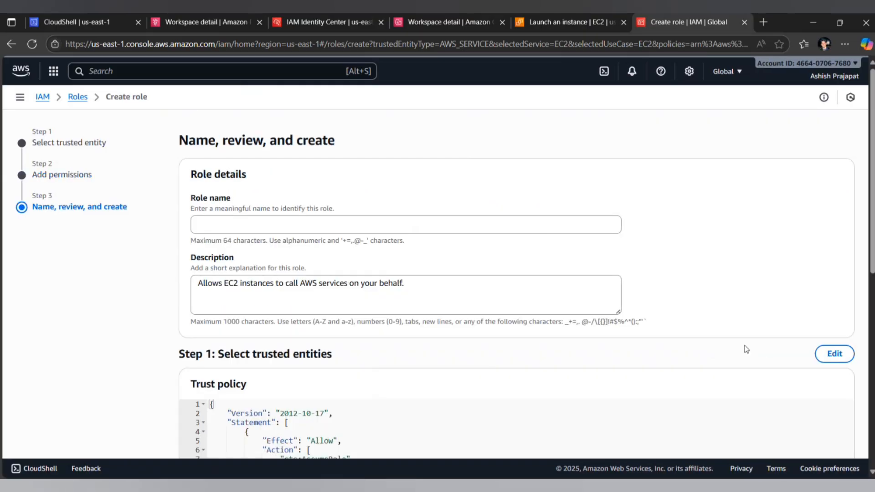
# - Name the role PrometheusAgentRole, create it, and copy its name
pyautogui.scroll(-1, 746, 349)
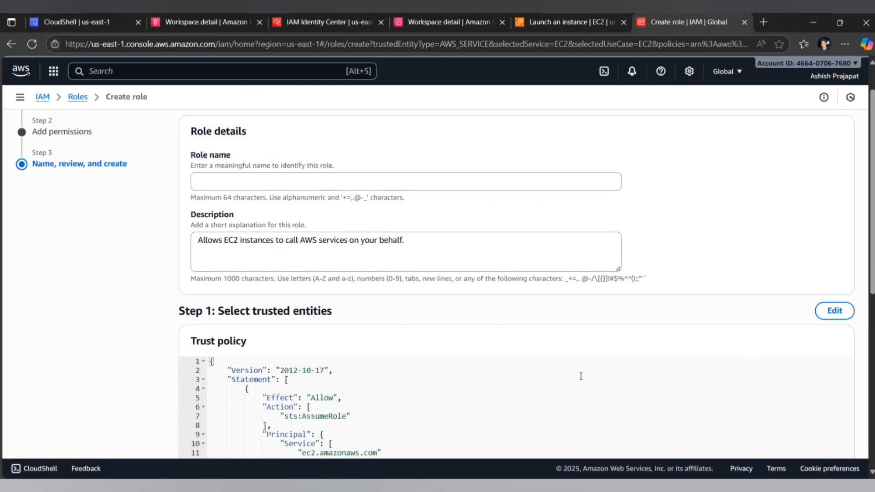
pyautogui.click(246, 183)
pyautogui.write('PrometheusAgentRole')
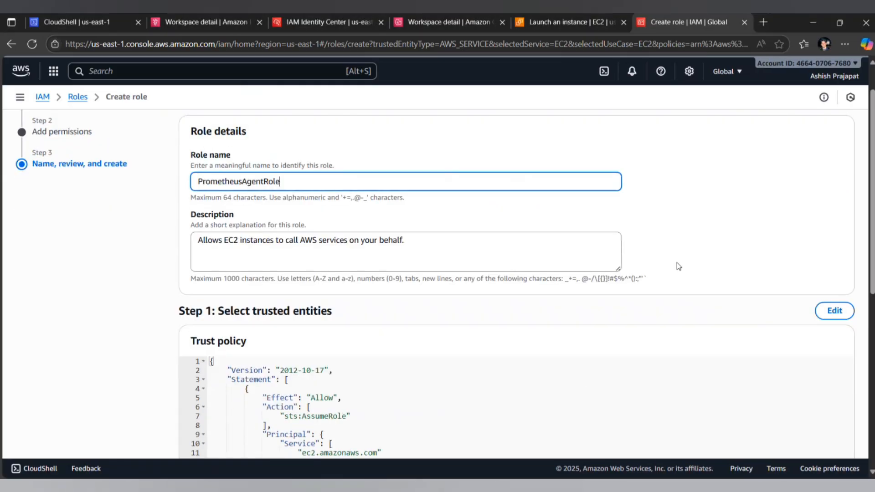
pyautogui.scroll(-8, 763, 290)
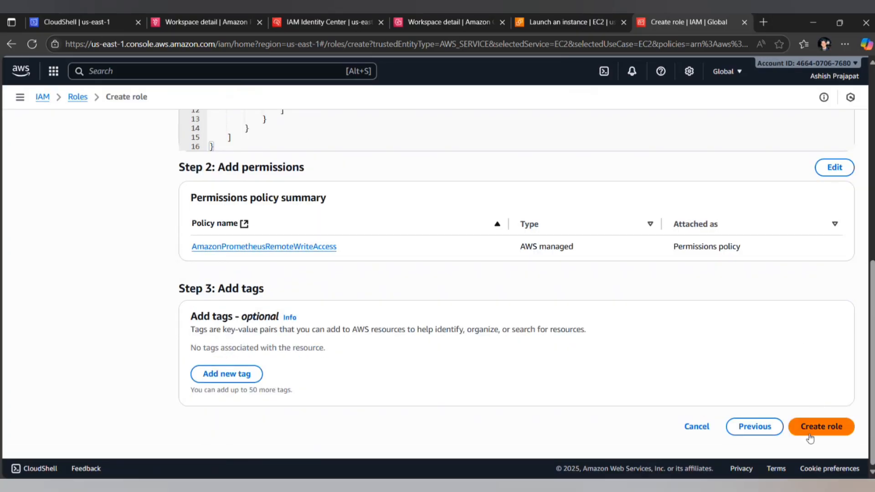
pyautogui.click(810, 437)
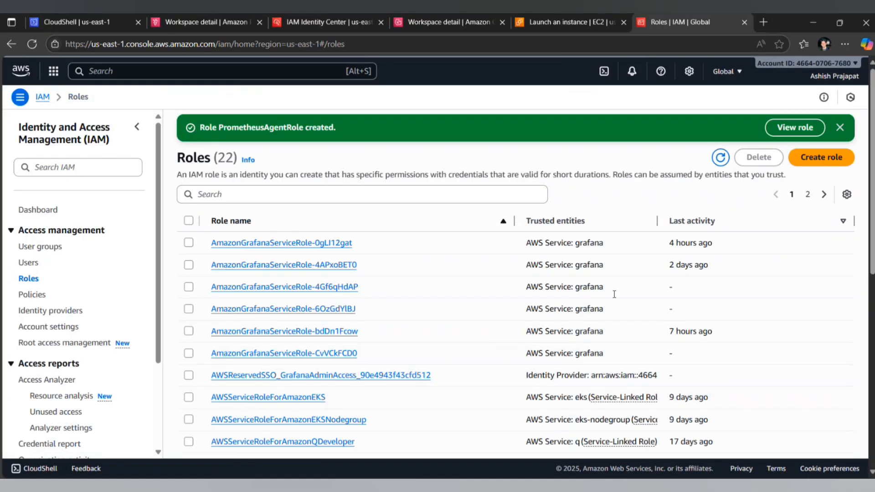
pyautogui.doubleClick(269, 125)
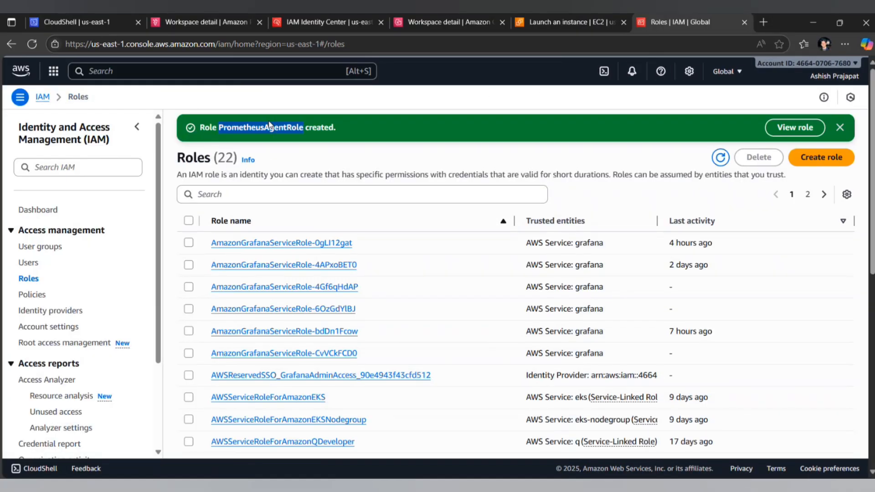
pyautogui.hotkey('ctrl', 'shift', 'Tab')
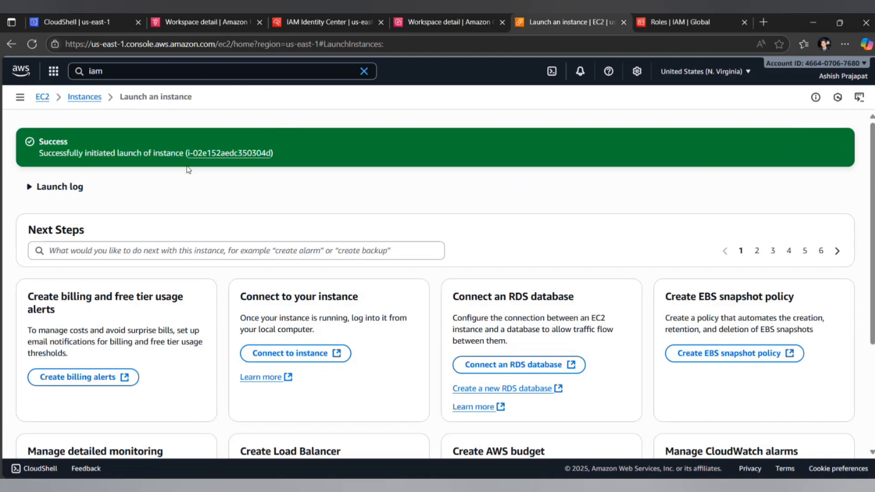
# - Open the new instance's details page and close the launch-success tab
pyautogui.click(223, 153)
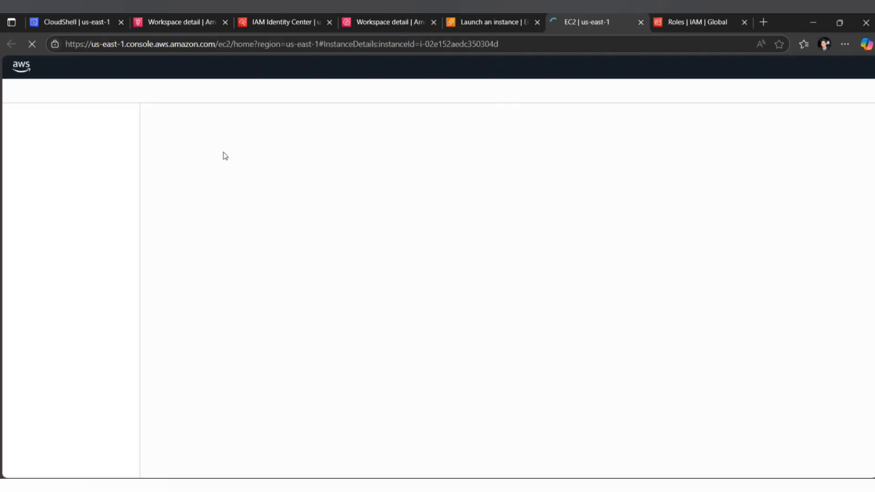
pyautogui.hotkey('ctrl', 'shift', 'Tab')
pyautogui.hotkey('ctrl', 'w')
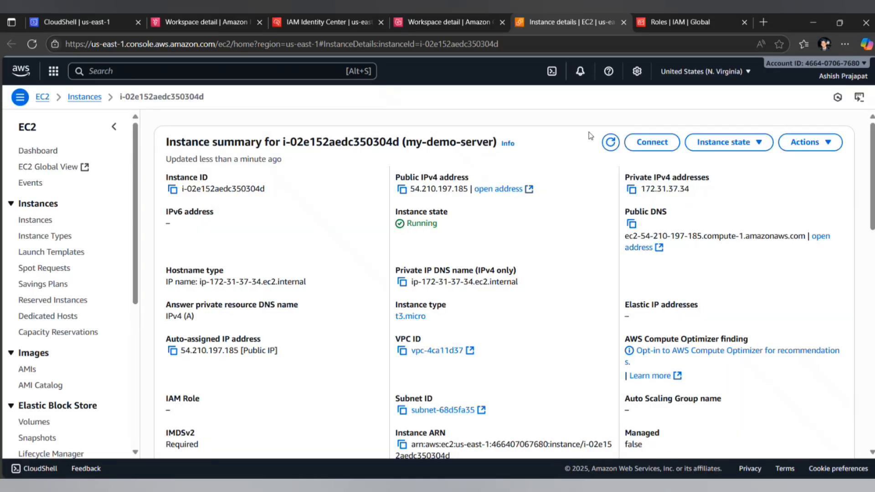
# - Assign PrometheusAgentRole to my-demo-server through Actions > Security > Modify IAM role
pyautogui.click(804, 141)
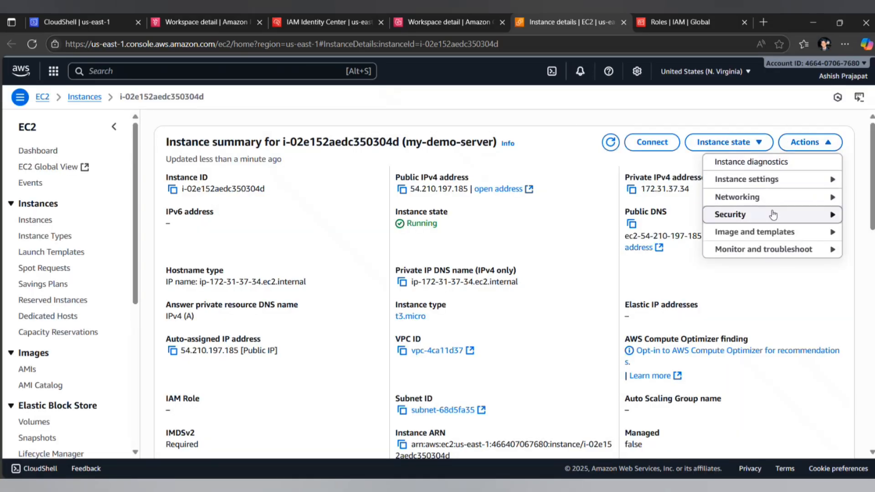
pyautogui.moveTo(772, 216)
pyautogui.click(686, 248)
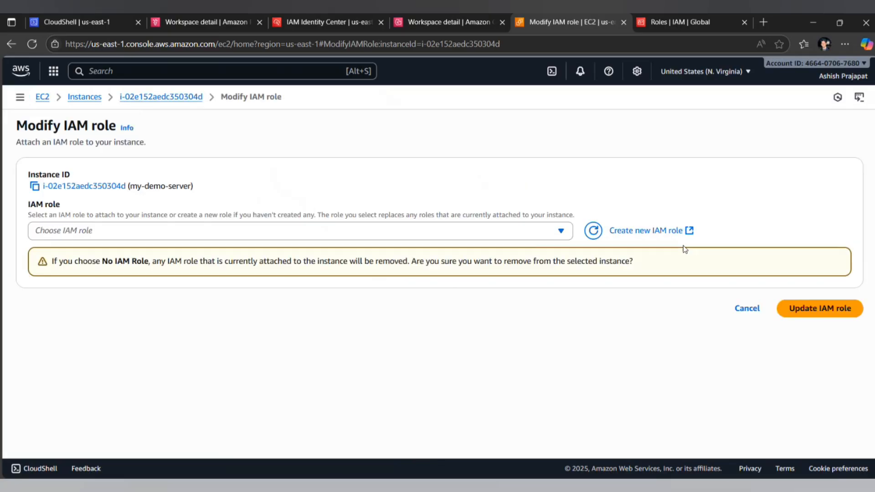
pyautogui.click(193, 228)
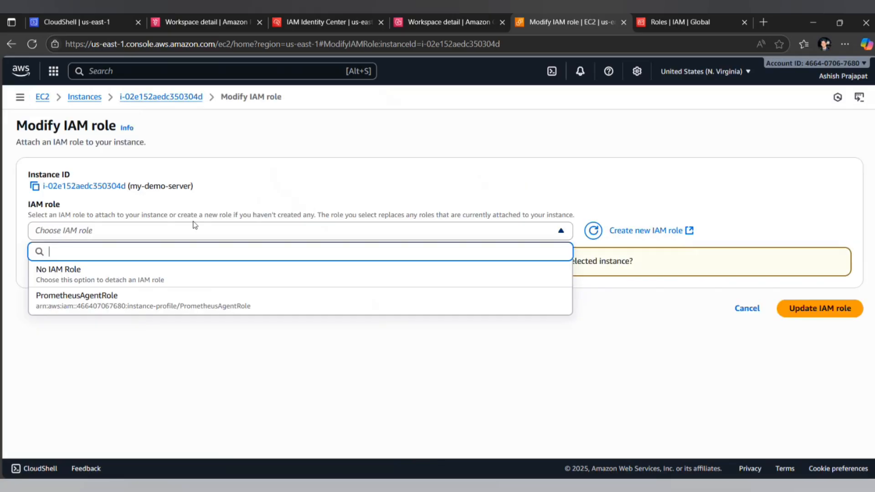
pyautogui.click(105, 301)
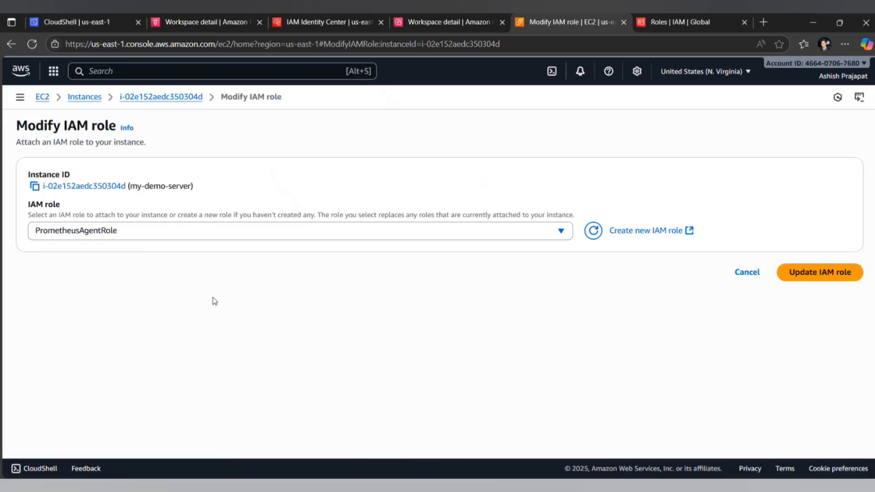
pyautogui.click(800, 274)
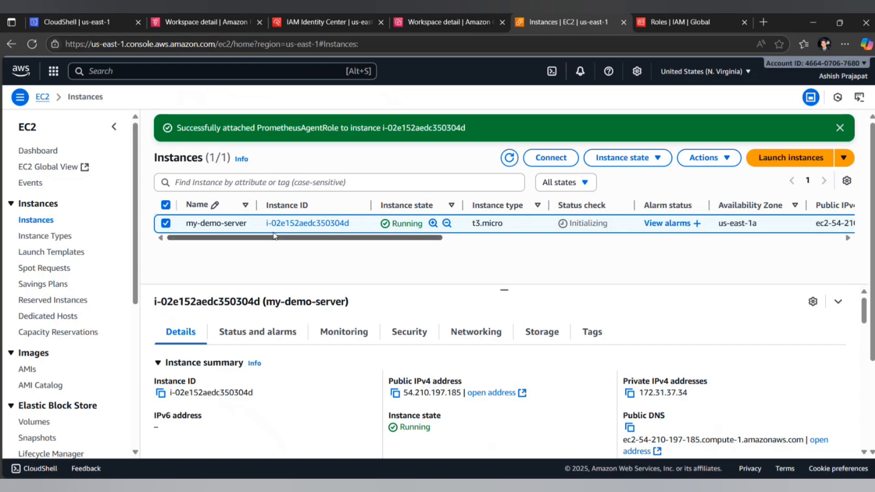
# - Copy my-demo-server's public IP 54.210.197.185 and return to the CloudShell prompt
pyautogui.click(287, 223)
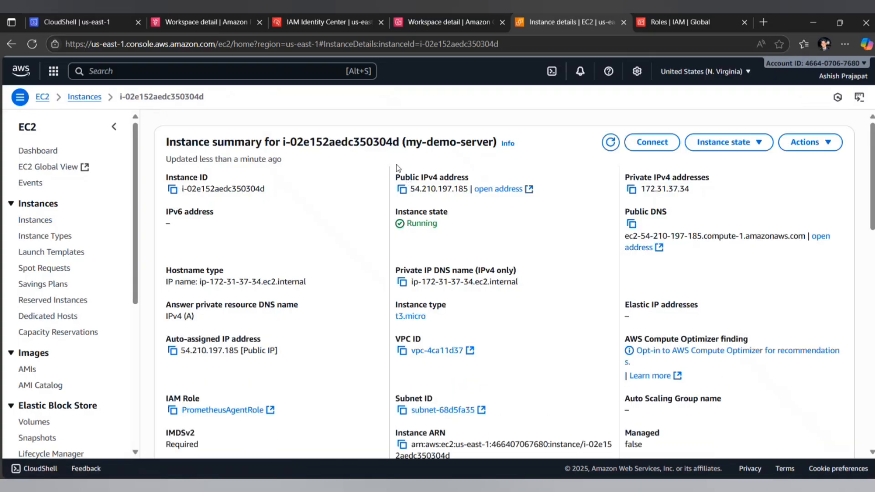
pyautogui.click(173, 351)
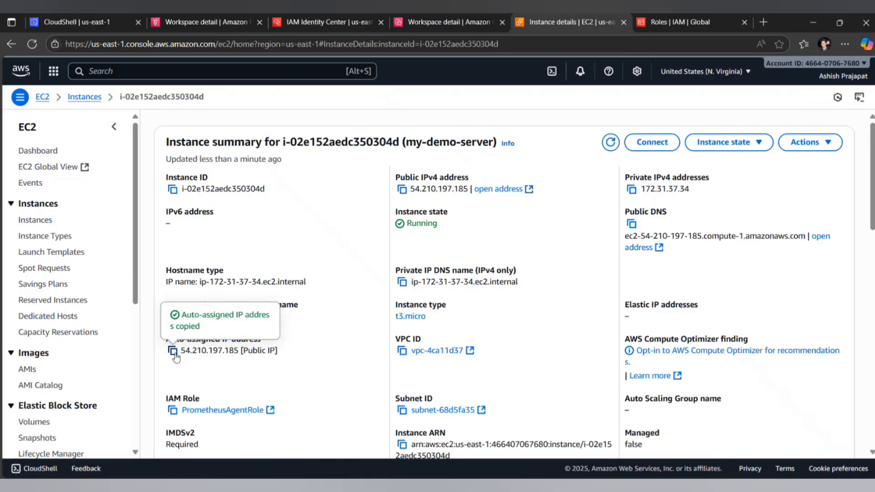
pyautogui.click(75, 22)
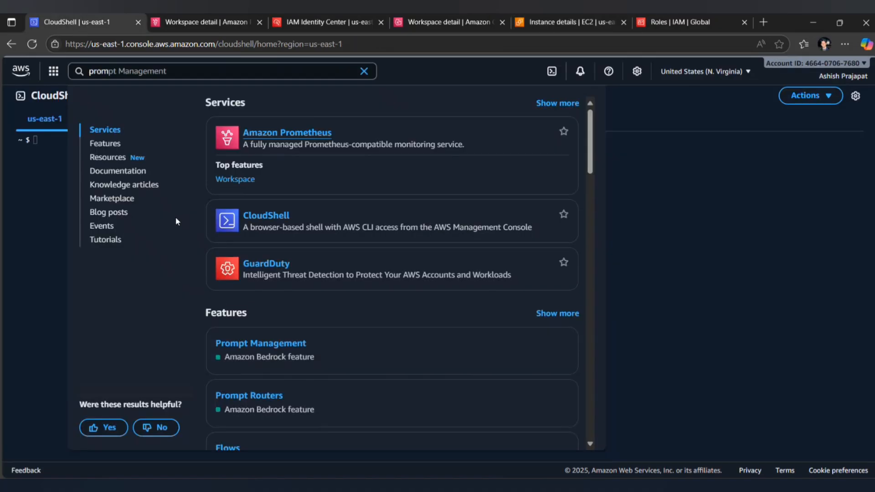
pyautogui.click(6, 190)
pyautogui.click(96, 197)
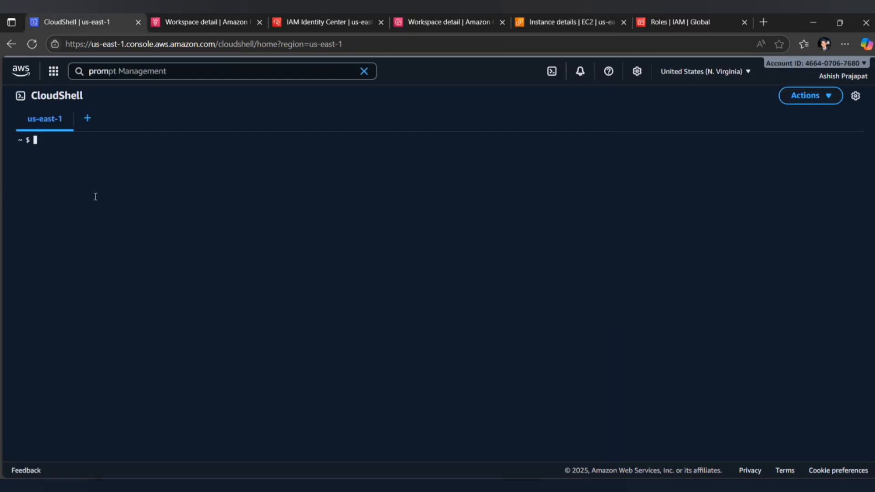
# - List the CloudShell home folder, then upload MyVirginiaKeyPair.pem via Actions > Upload file
pyautogui.write('ls')
pyautogui.press('Return')
pyautogui.press('Return')
pyautogui.press('Return')
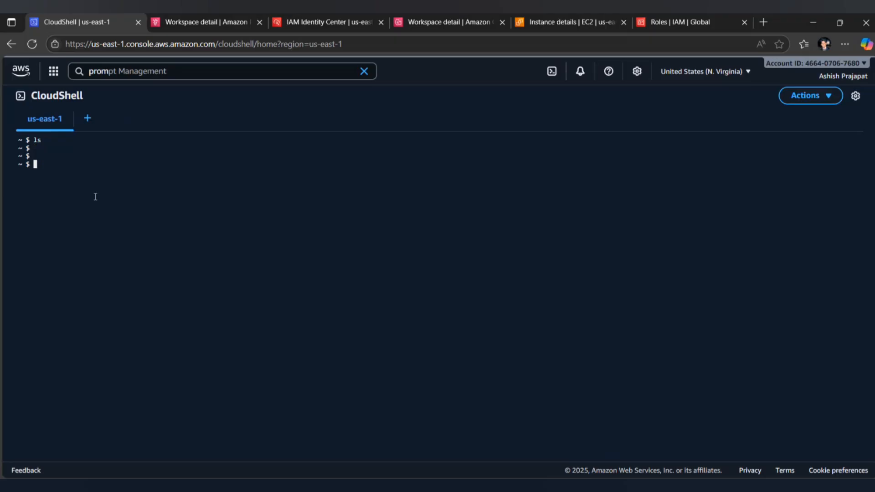
pyautogui.click(827, 95)
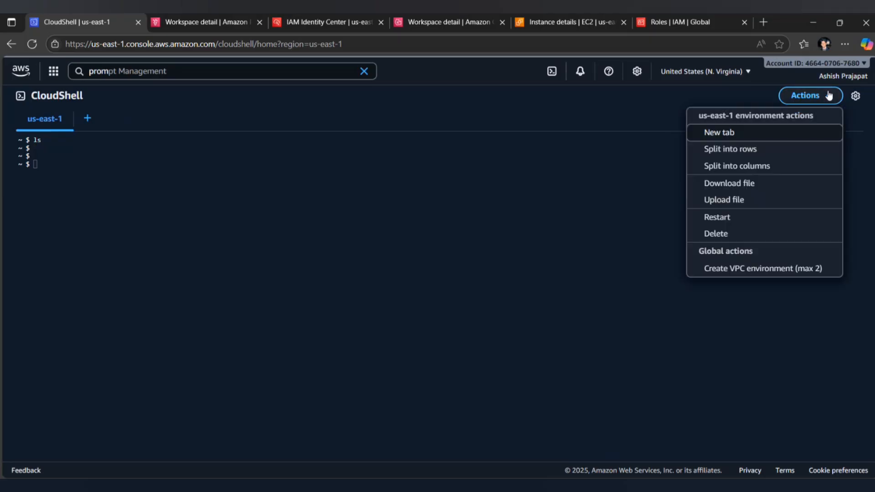
pyautogui.click(762, 204)
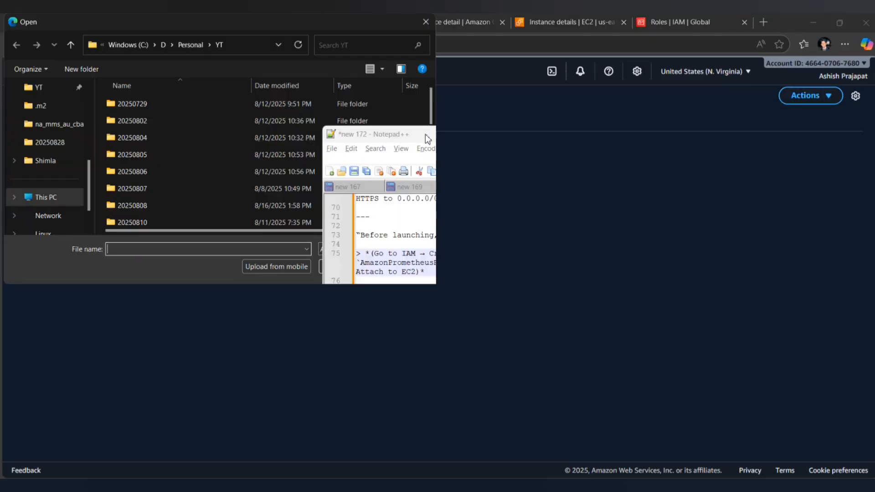
pyautogui.click(171, 136)
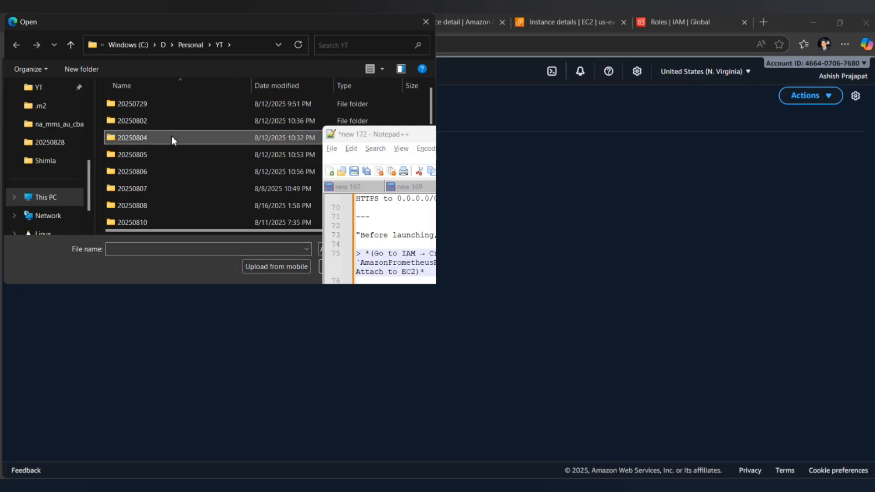
pyautogui.press('m')
pyautogui.click(173, 182)
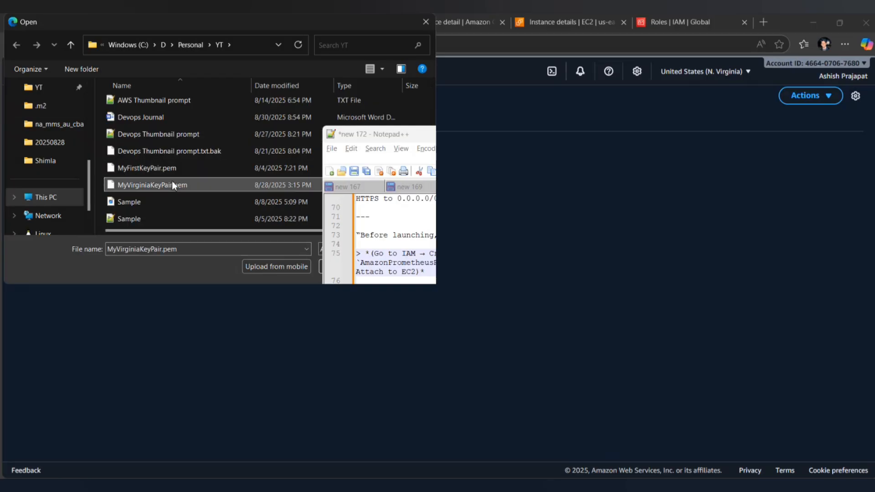
pyautogui.doubleClick(173, 184)
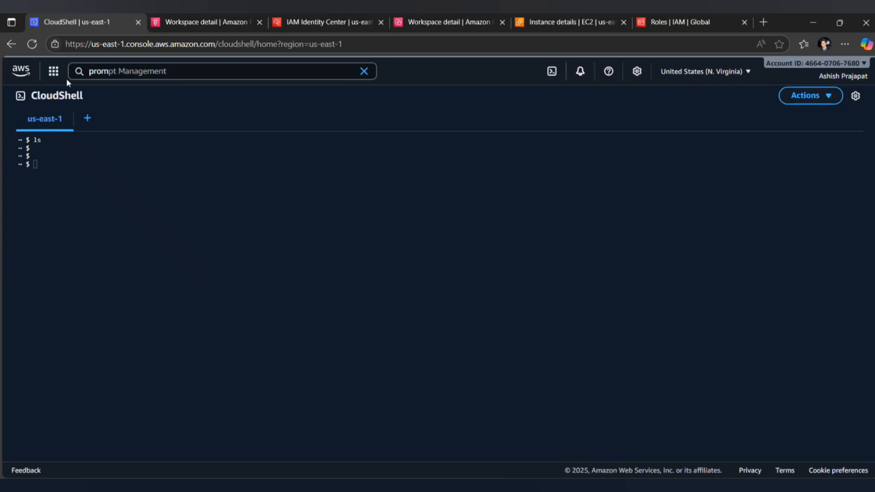
# - Reload CloudShell, upload MyVirginiaKeyPair.pem again, and run ls to confirm it's there
pyautogui.press('F5')
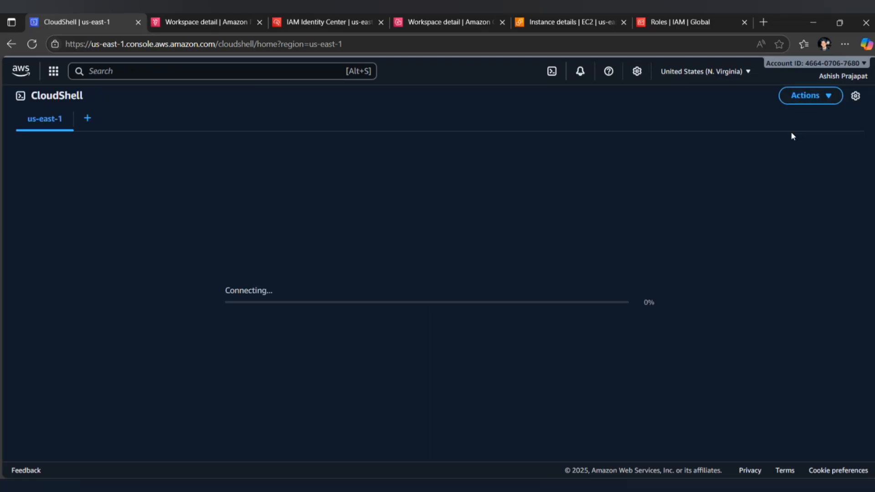
pyautogui.click(811, 96)
pyautogui.click(744, 201)
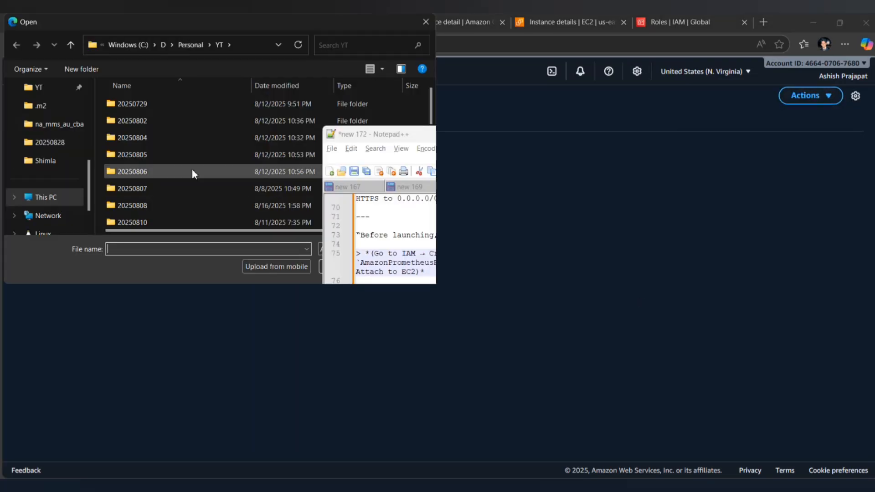
pyautogui.click(193, 171)
pyautogui.doubleClick(161, 182)
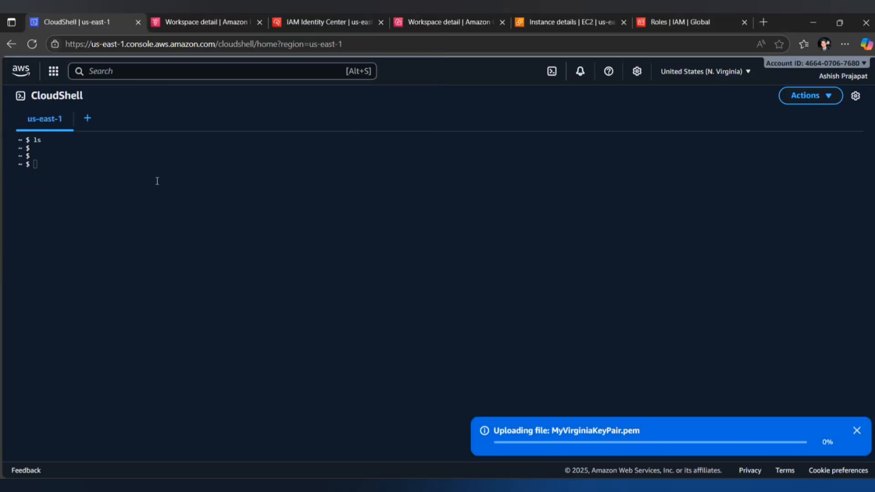
pyautogui.click(157, 181)
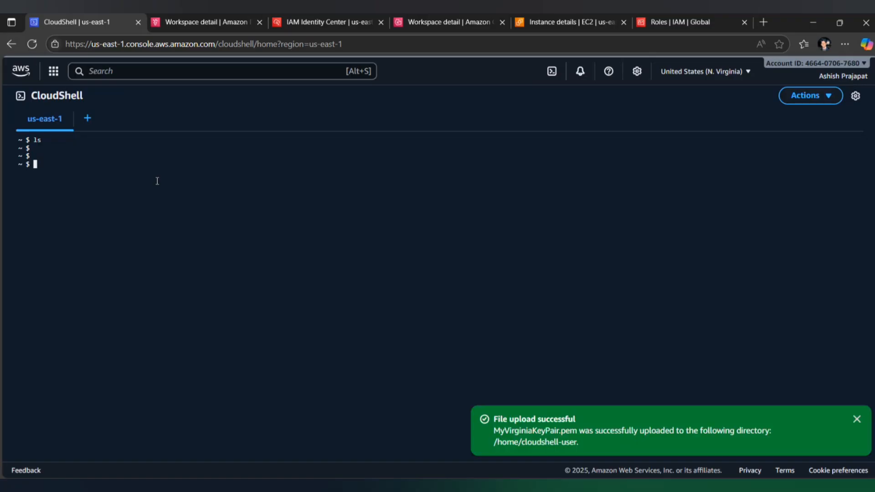
pyautogui.write('ls')
pyautogui.press('Return')
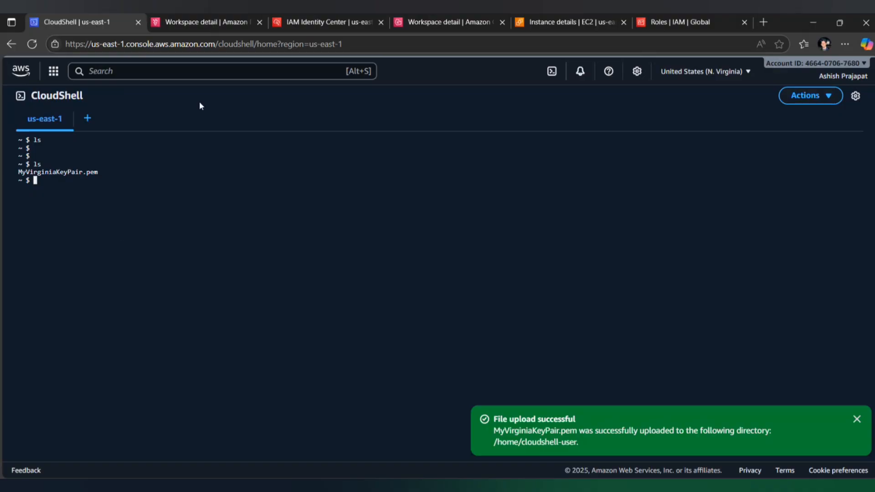
# - Run the instance's example SSH client command in CloudShell, accepting the host fingerprint with yes
pyautogui.click(603, 20)
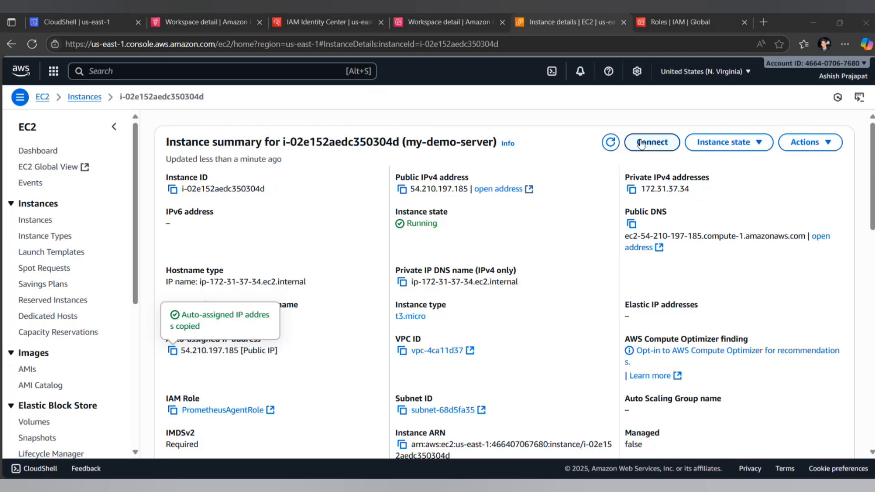
pyautogui.click(659, 142)
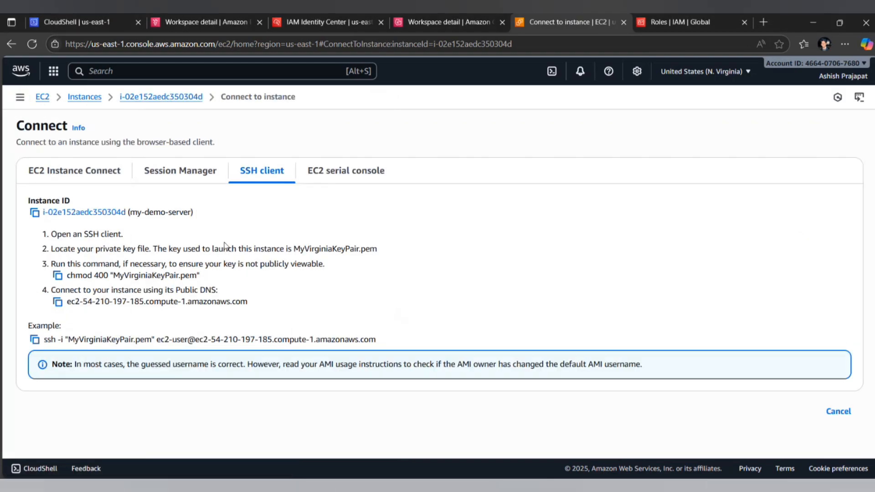
pyautogui.click(34, 340)
pyautogui.click(50, 21)
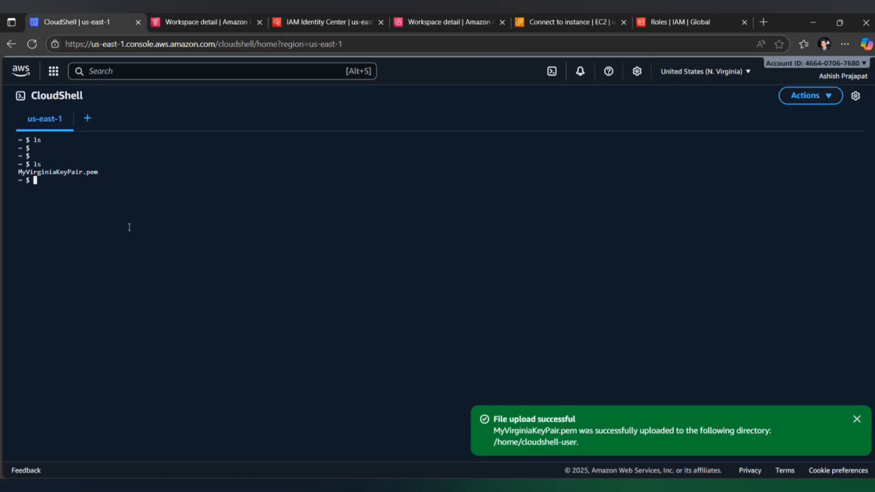
pyautogui.hotkey('ctrl', 'v')
pyautogui.press('Return')
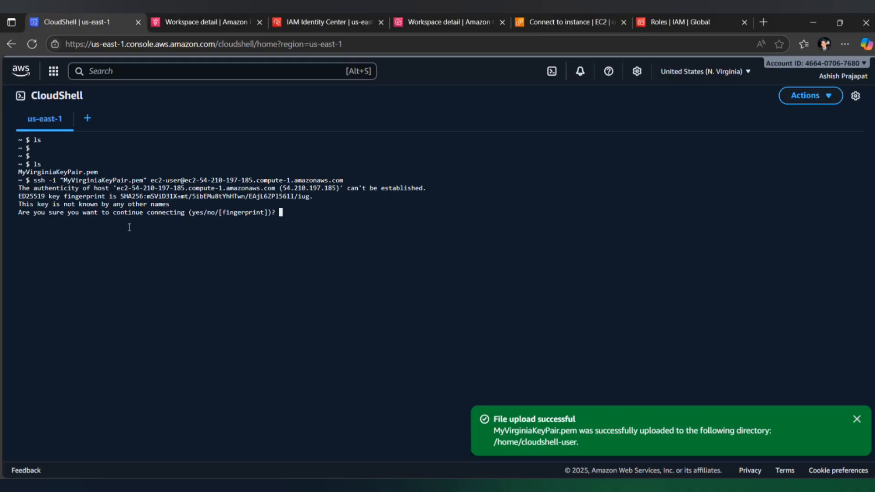
pyautogui.write('yes')
pyautogui.press('Return')
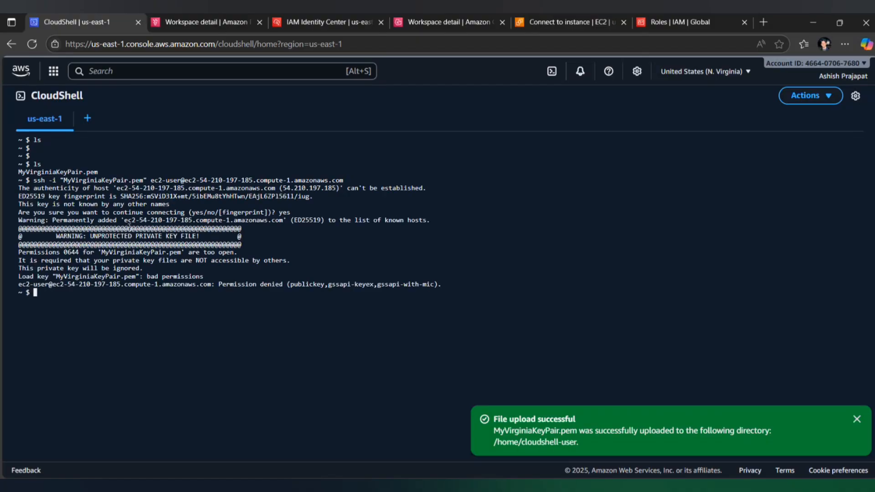
# - Set MyVirginiaKeyPair.pem to chmod 700 and rerun the ssh command to connect
pyautogui.write('chmod 700 MyVirginiaKeyPair.pem')
pyautogui.press('Return')
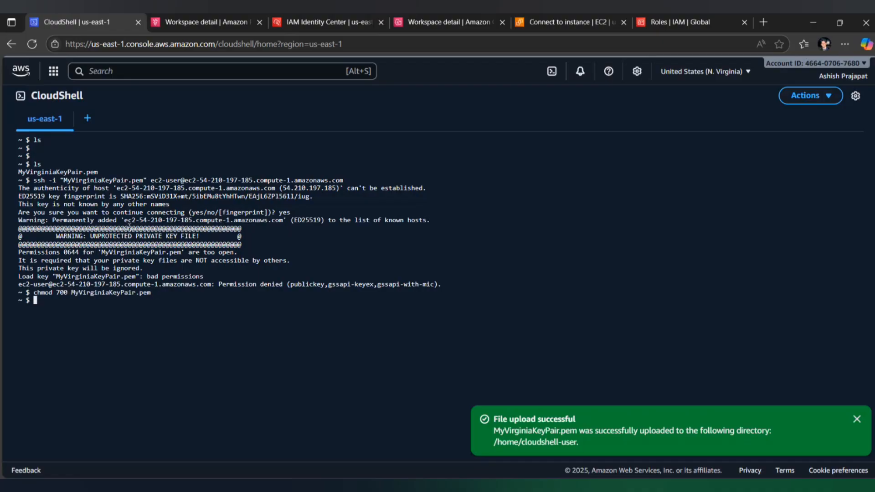
pyautogui.press('Return')
pyautogui.press('Up')
pyautogui.press('Up')
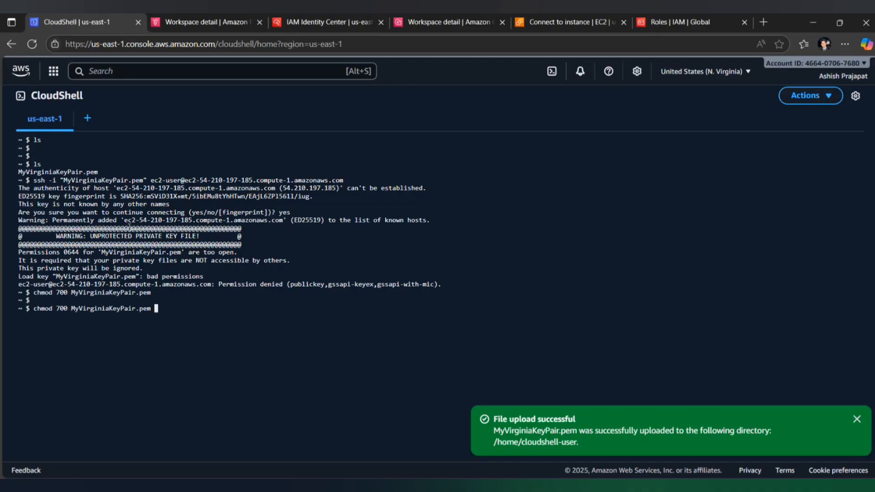
pyautogui.press('Return')
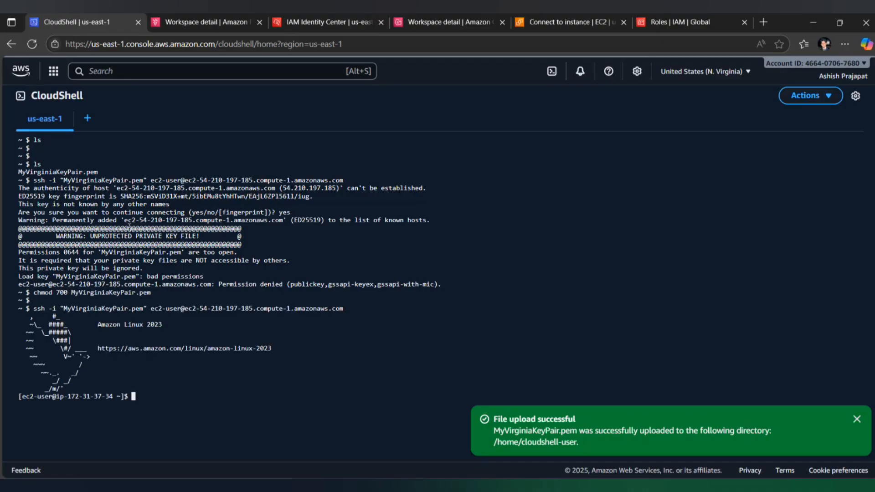
# - Create the node_exporter system user on the instance
pyautogui.press('Return')
pyautogui.press('Return')
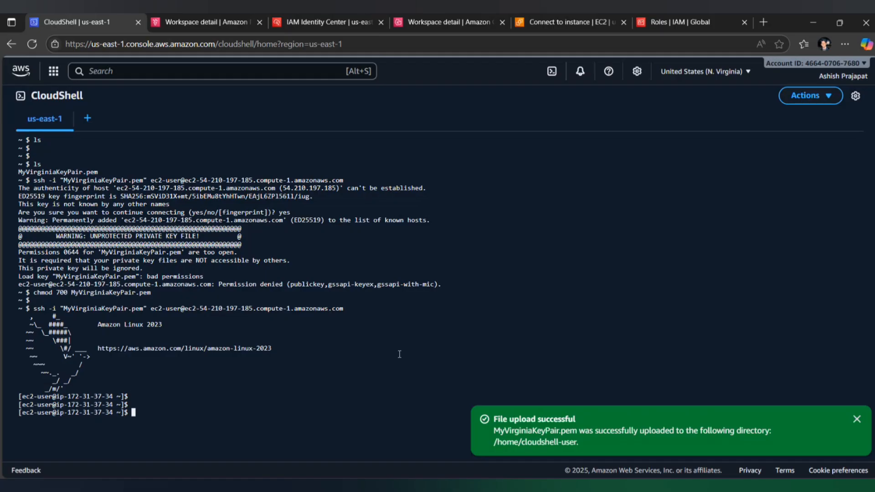
pyautogui.hotkey('alt', 'Tab')
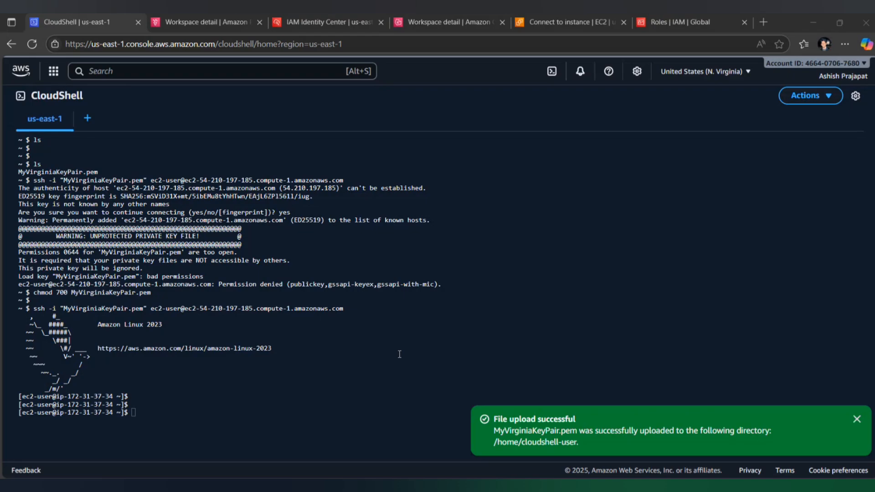
pyautogui.hotkey('alt', 'Tab')
pyautogui.hotkey('ctrl', 'v')
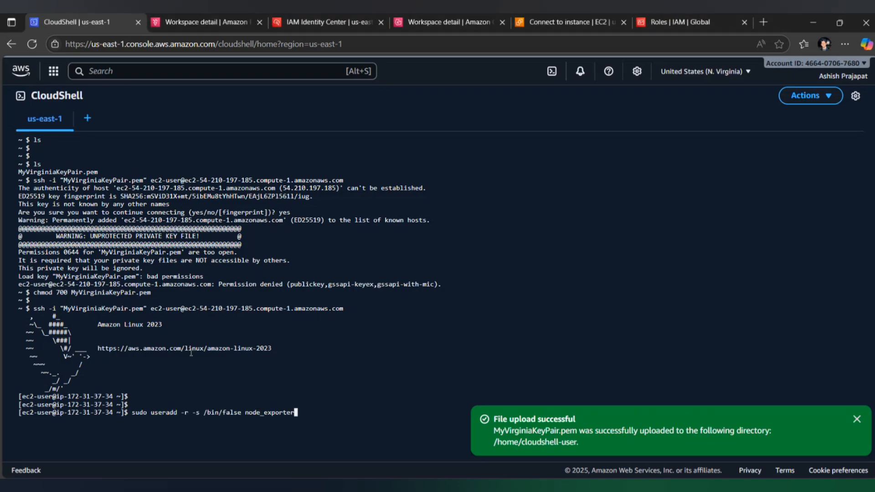
pyautogui.press('Return')
# - Download node_exporter-1.9.1.linux-amd64.tar.gz with wget and list files to confirm it
pyautogui.hotkey('alt', 'Tab')
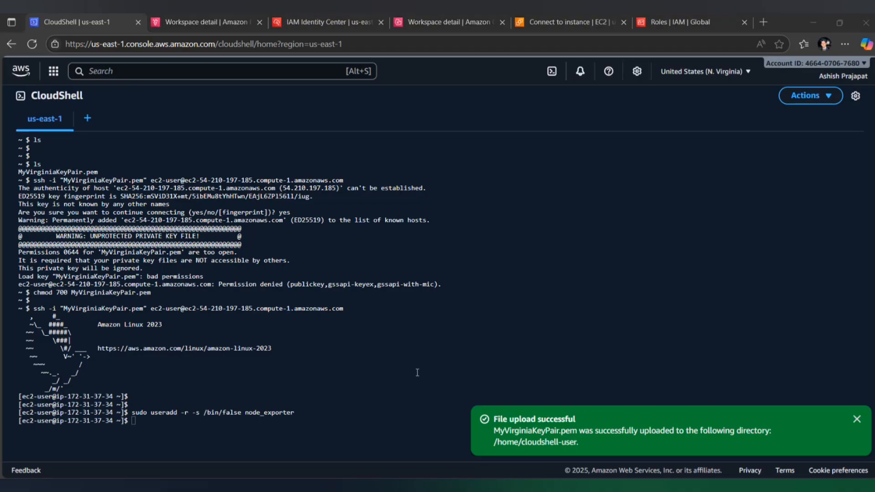
pyautogui.click(238, 370)
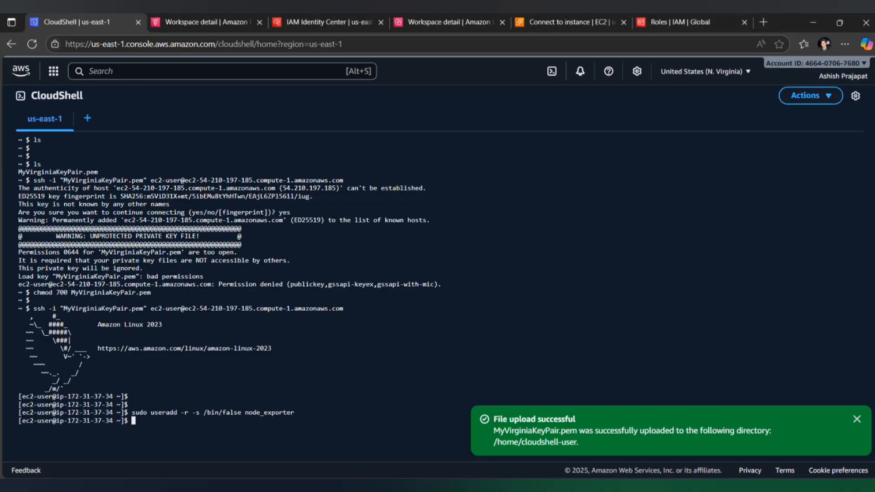
pyautogui.hotkey('ctrl', 'v')
pyautogui.press('Return')
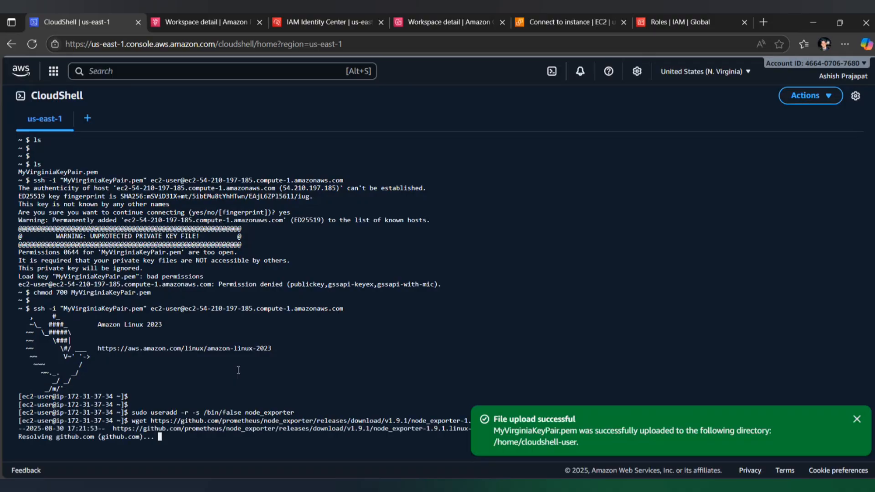
pyautogui.press('Return')
pyautogui.press('Return')
pyautogui.write('ls')
pyautogui.press('Return')
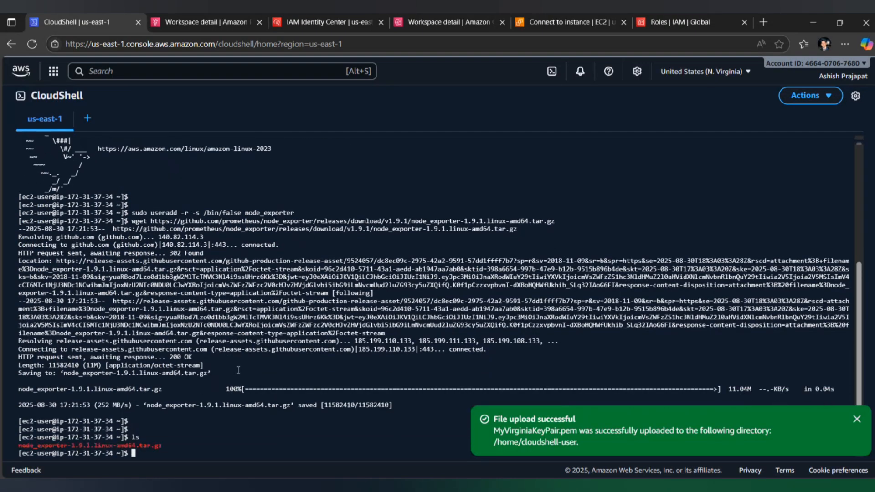
pyautogui.hotkey('alt', 'Tab')
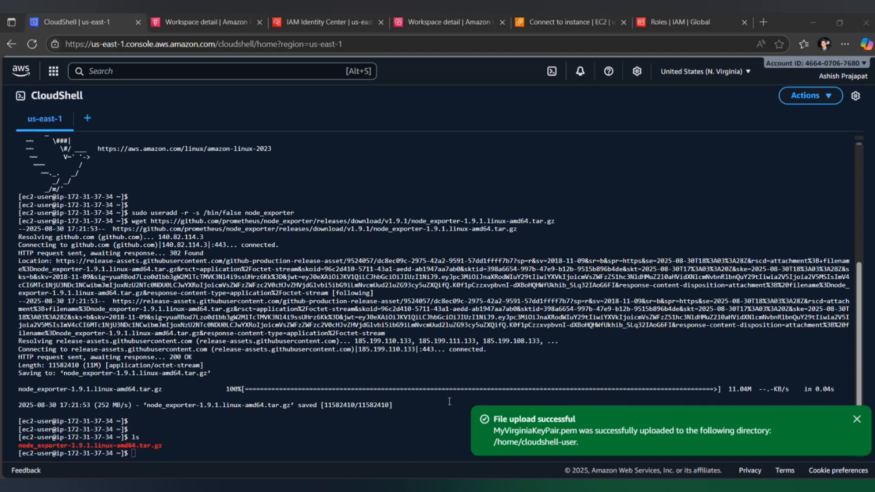
# - Extract the node_exporter archive with tar xvfz
pyautogui.click(194, 405)
pyautogui.hotkey('ctrl', 'v')
pyautogui.press('Return')
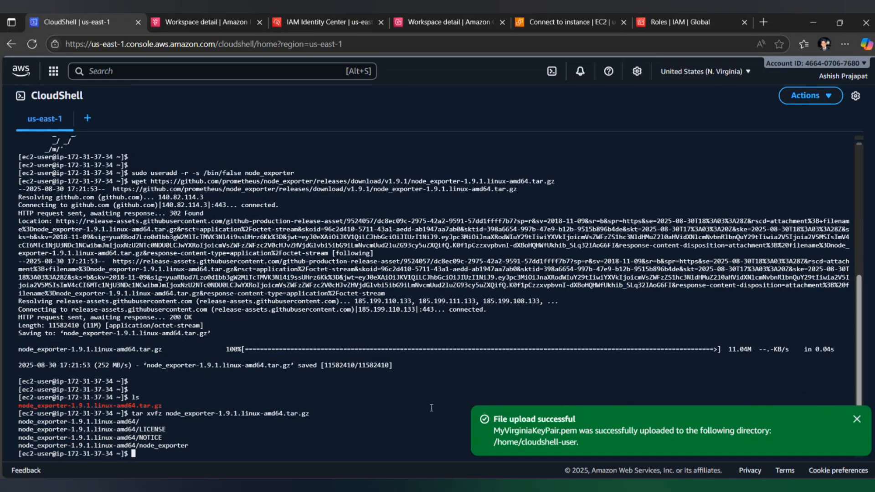
# - Copy the node_exporter binary into /usr/local/bin/ with sudo cp
pyautogui.hotkey('alt', 'Tab')
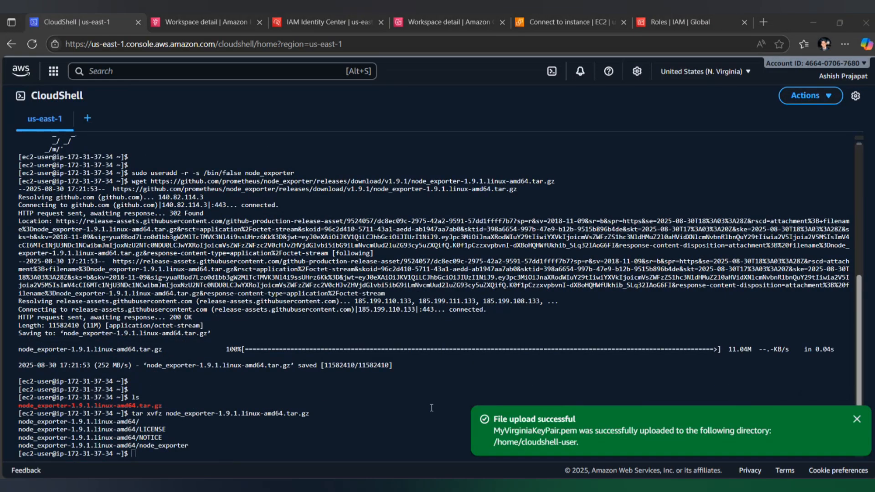
pyautogui.click(203, 391)
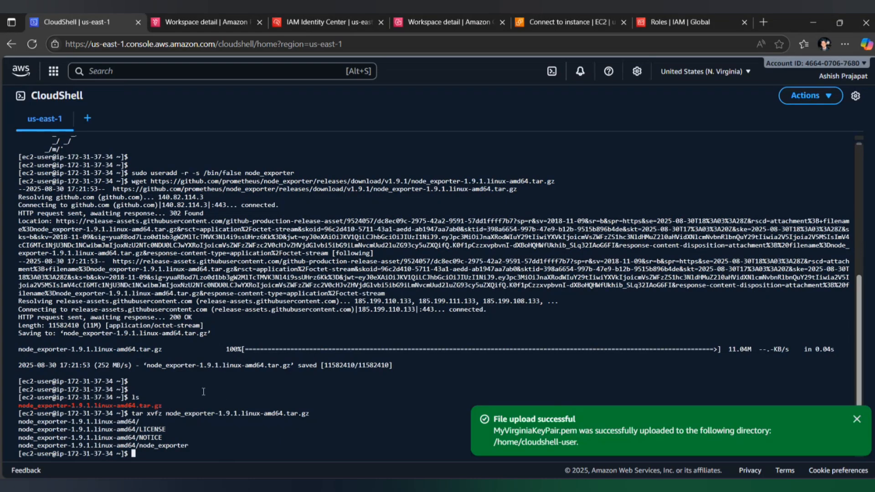
pyautogui.write('sudo cp node_exporter-1.9.1.linux-amd64/node_exporter /usr/local/bin/')
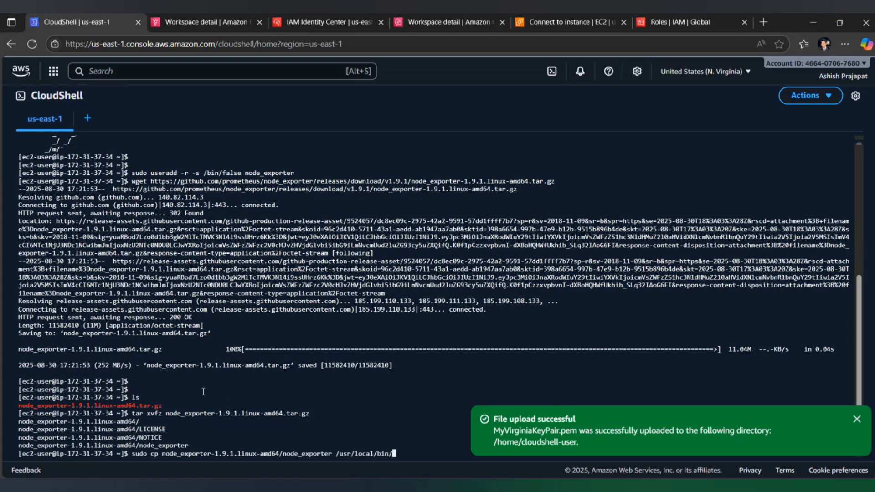
pyautogui.press('Return')
pyautogui.press('Return')
pyautogui.press('Return')
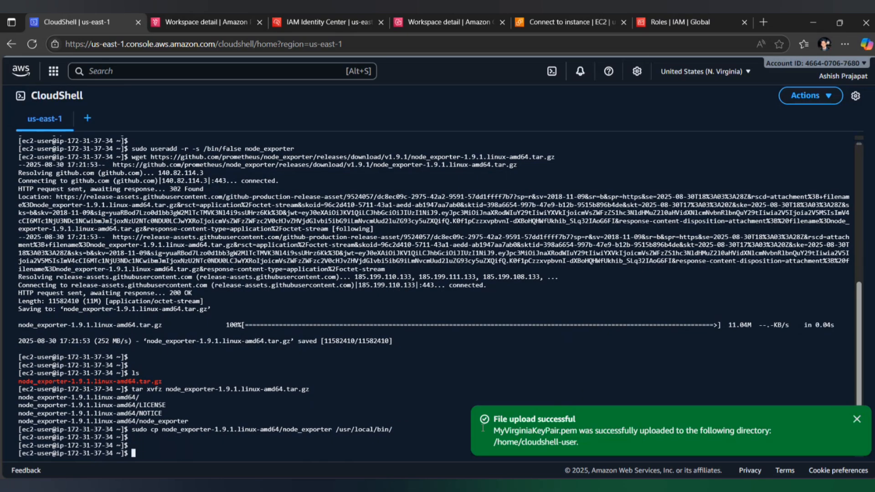
# - Make node_exporter:node_exporter the owner of the installed binary with sudo chown
pyautogui.hotkey('alt', 'Tab')
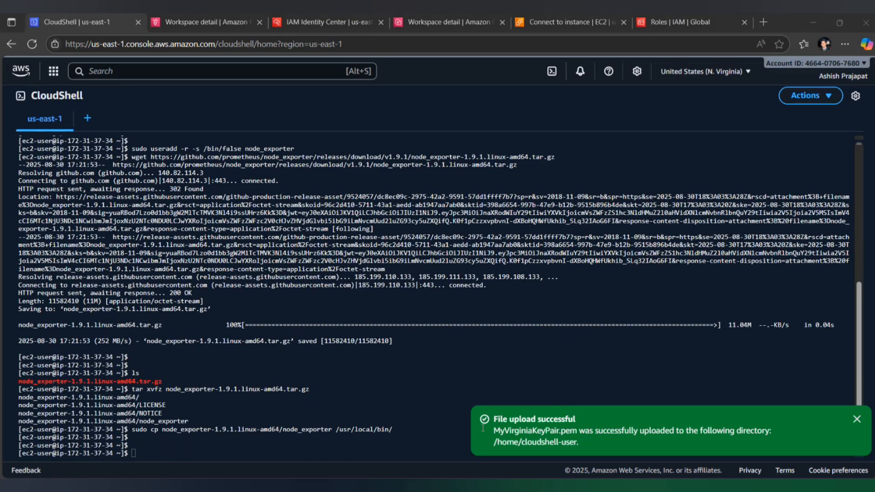
pyautogui.click(260, 400)
pyautogui.write('sudo chown node_exporter:node_exporter /usr/local/bin/node_exporter')
pyautogui.press('Return')
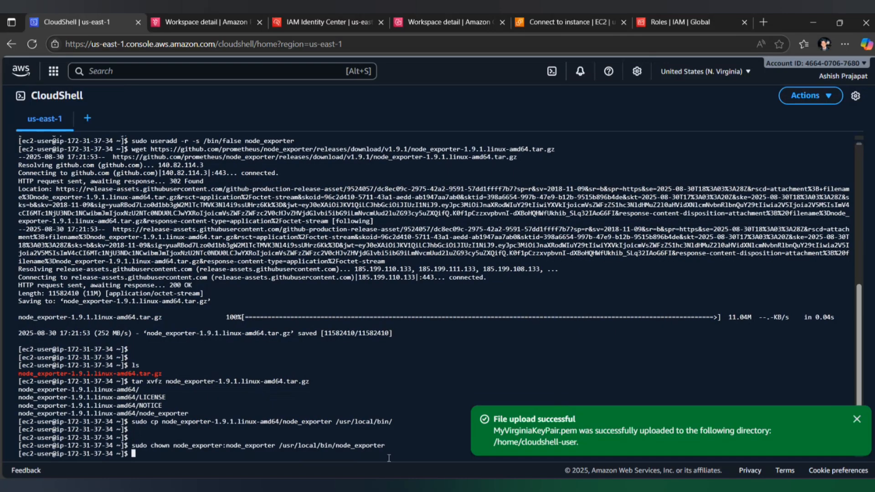
pyautogui.press('Return')
pyautogui.press('Return')
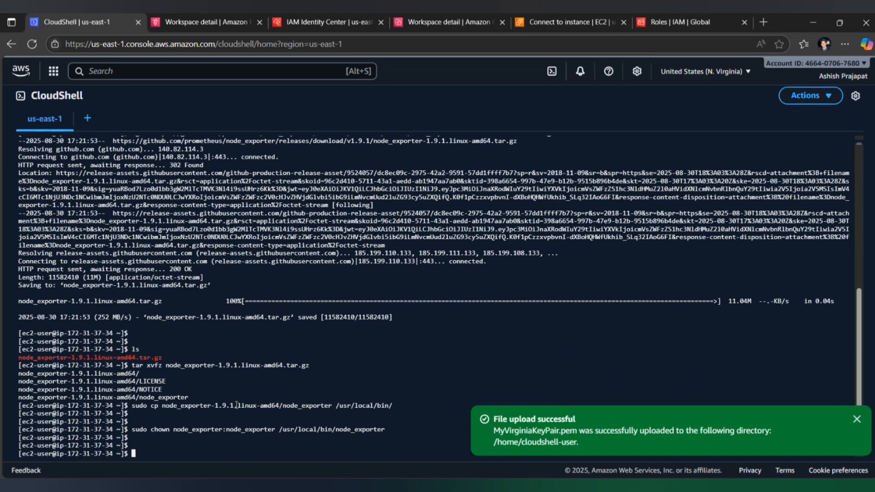
pyautogui.hotkey('alt', 'Tab')
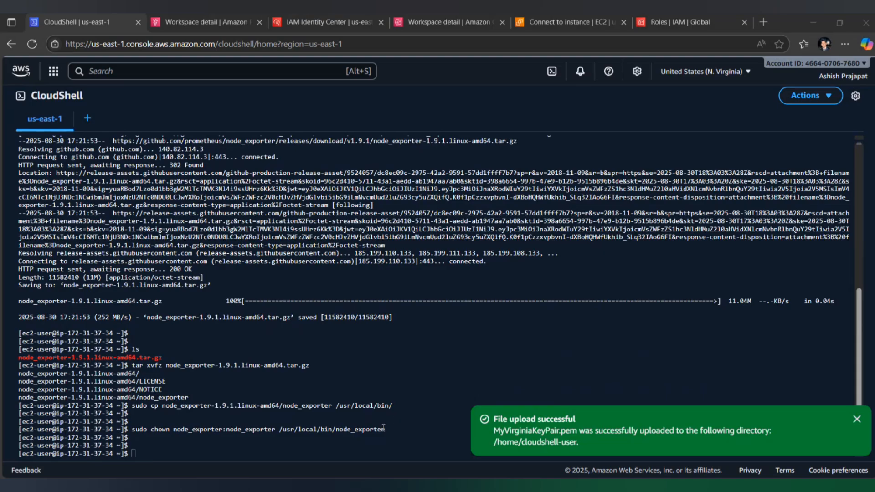
pyautogui.click(212, 398)
# - Start a sudo tee heredoc to /etc/systemd/system/node_exporter.service and paste the Node Exporter unit text
pyautogui.write('sudo tee /etc/systemd/system/node_exporter.service > /dev/null <<EOF')
pyautogui.press('Return')
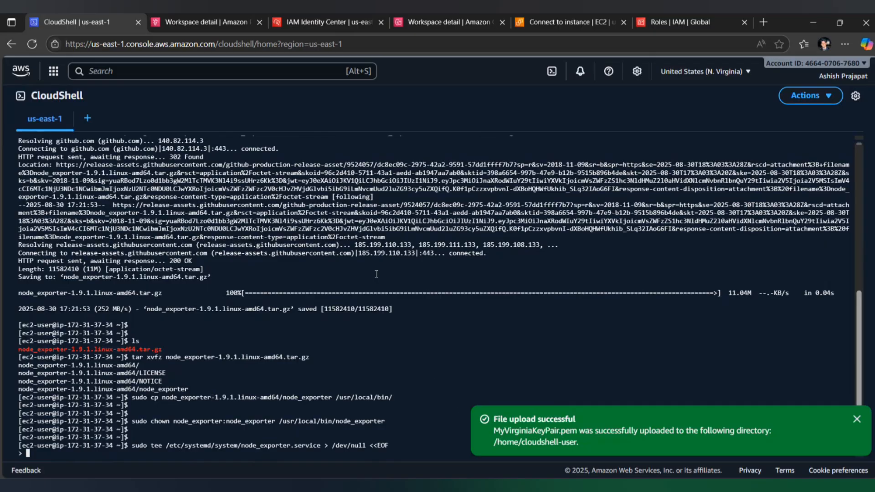
pyautogui.hotkey('alt', 'Tab')
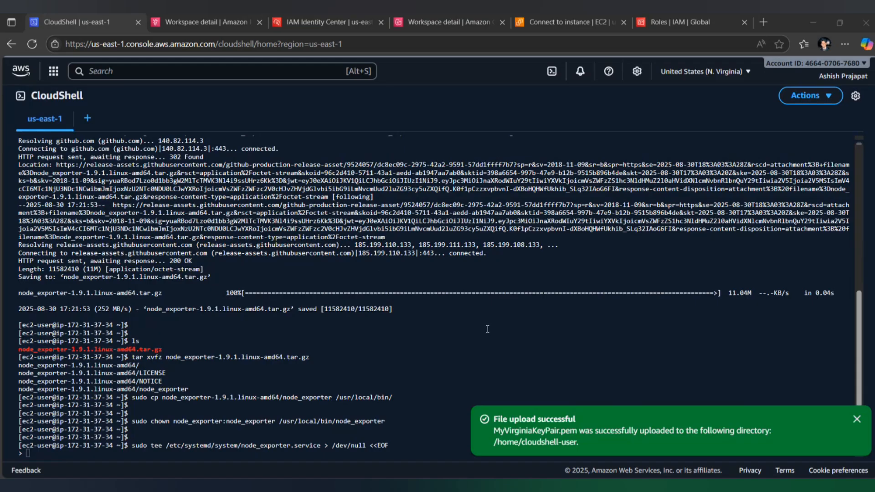
pyautogui.click(245, 319)
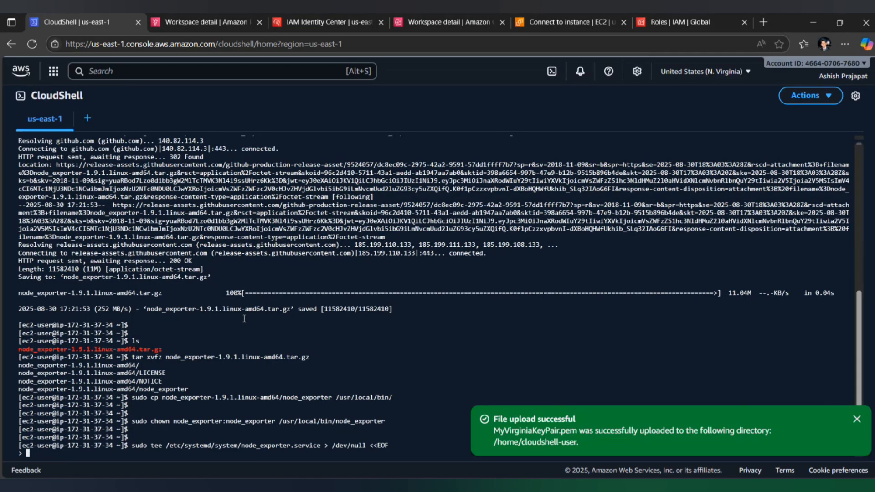
pyautogui.hotkey('ctrl', 'v')
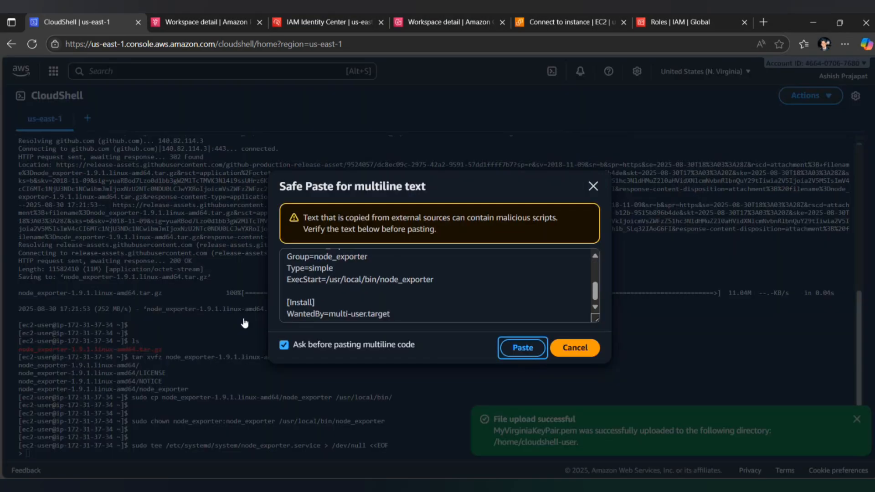
pyautogui.press('Return')
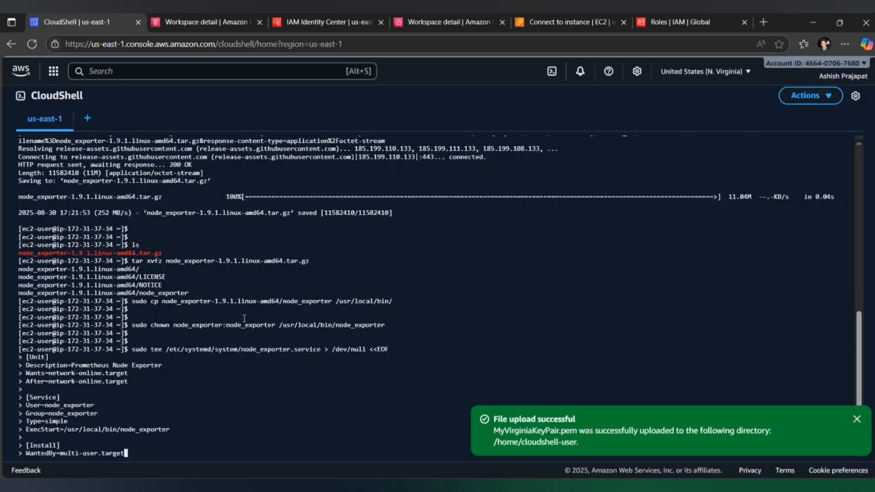
# - Close the heredoc with EOF and reload systemd with sudo systemctl daemon-reexec
pyautogui.press('Return')
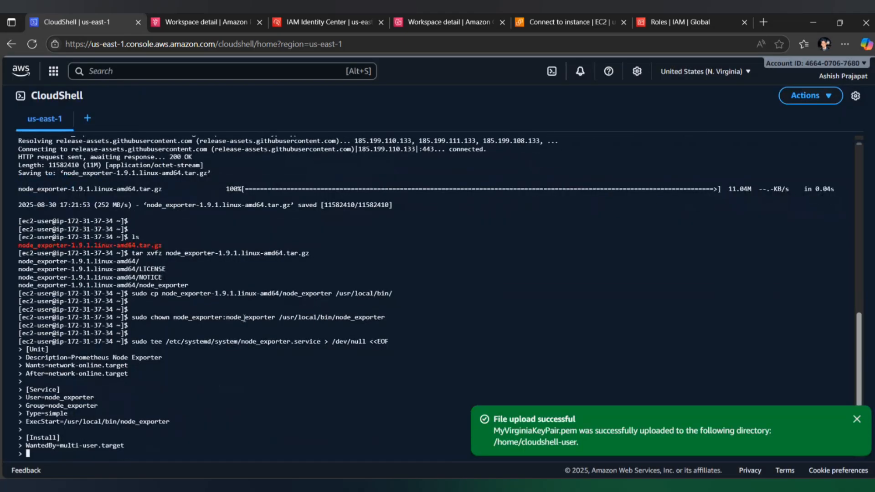
pyautogui.write('EOF')
pyautogui.press('Return')
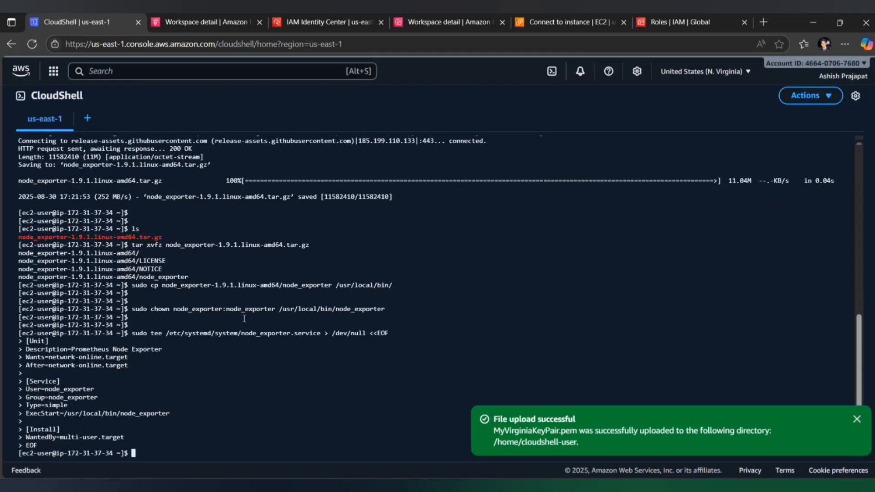
pyautogui.press('Return')
pyautogui.press('Return')
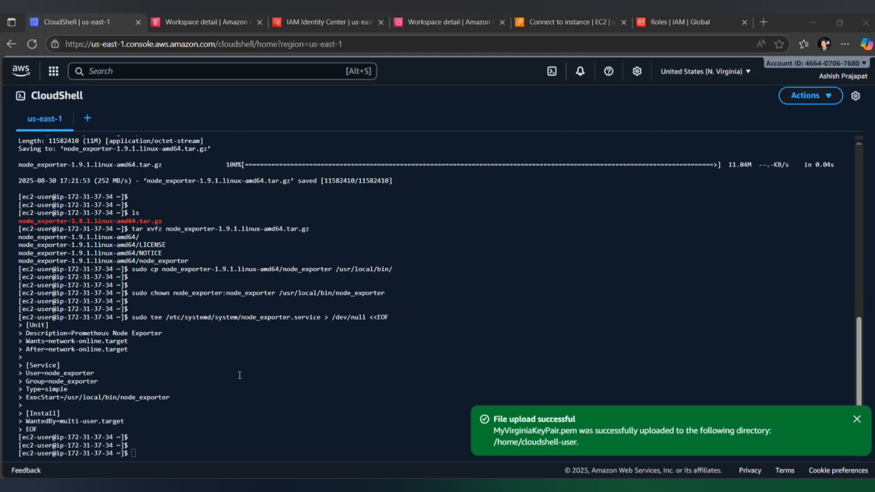
pyautogui.write('sudo systemctl daemon-reexec')
pyautogui.press('Return')
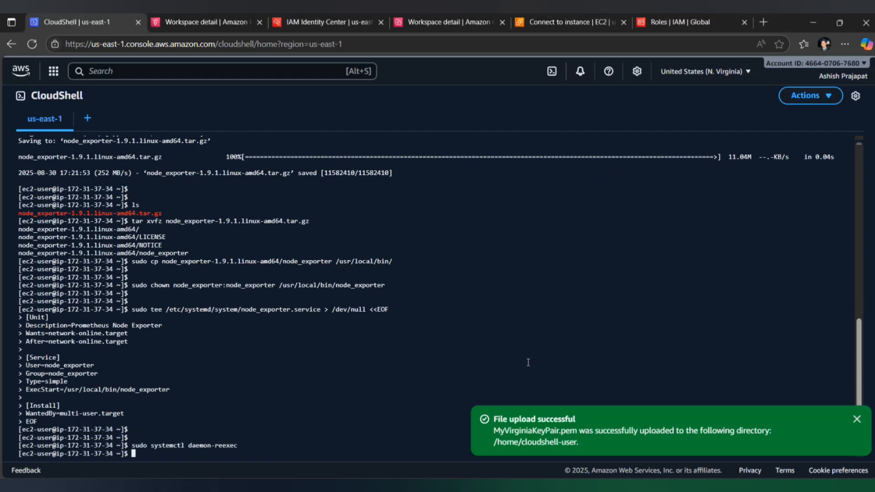
# - Enable node_exporter at boot and start the node_exporter service
pyautogui.click(289, 377)
pyautogui.write('sudo systemctl enable node_exporter')
pyautogui.press('Return')
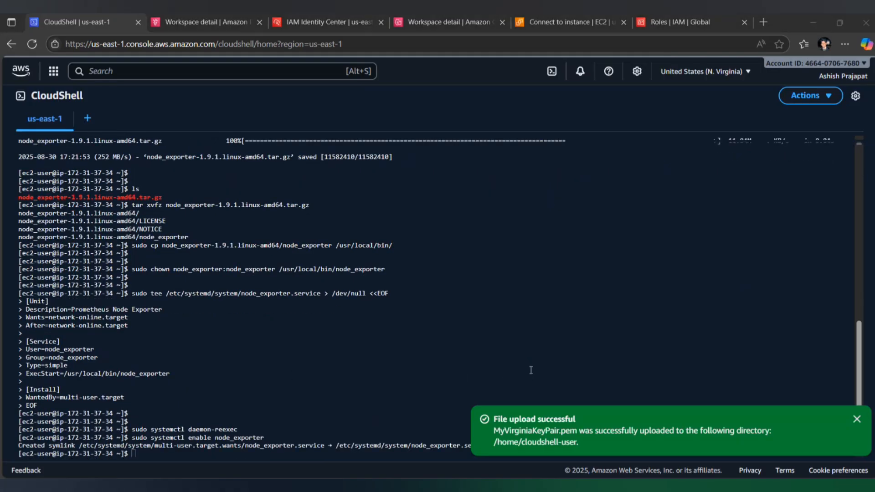
pyautogui.click(258, 352)
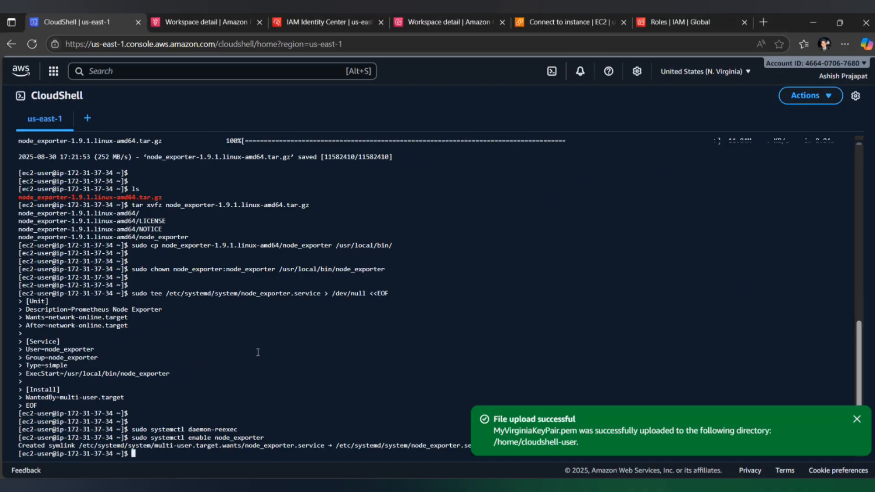
pyautogui.write('sudo systemctl start node_exporter')
pyautogui.press('Return')
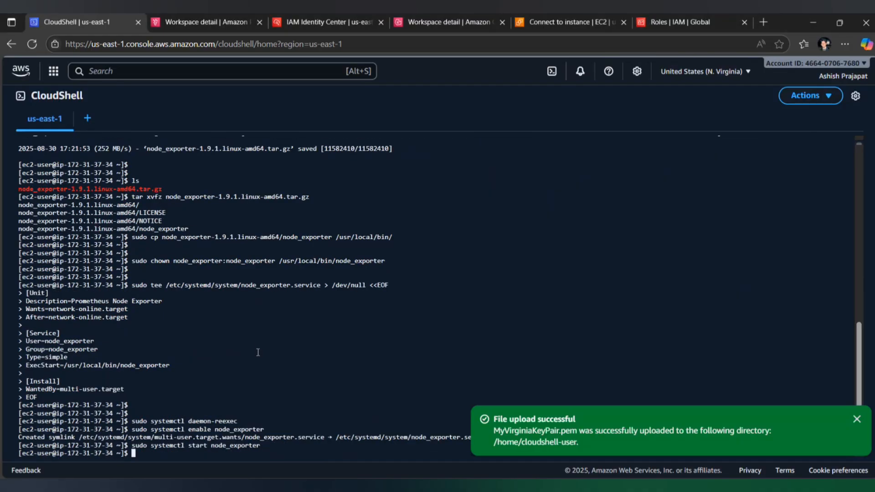
# - Run sudo systemctl status node_exporter to confirm it is active (running)
pyautogui.click(525, 376)
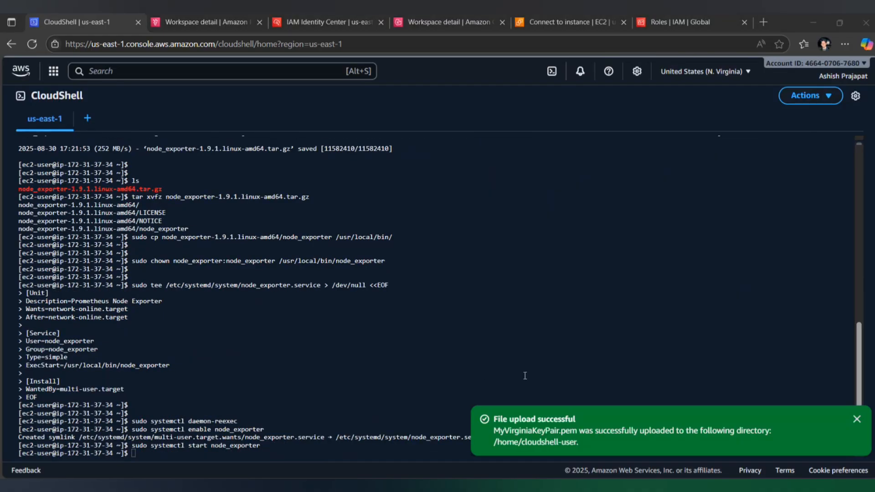
pyautogui.click(241, 378)
pyautogui.press('Return')
pyautogui.press('Return')
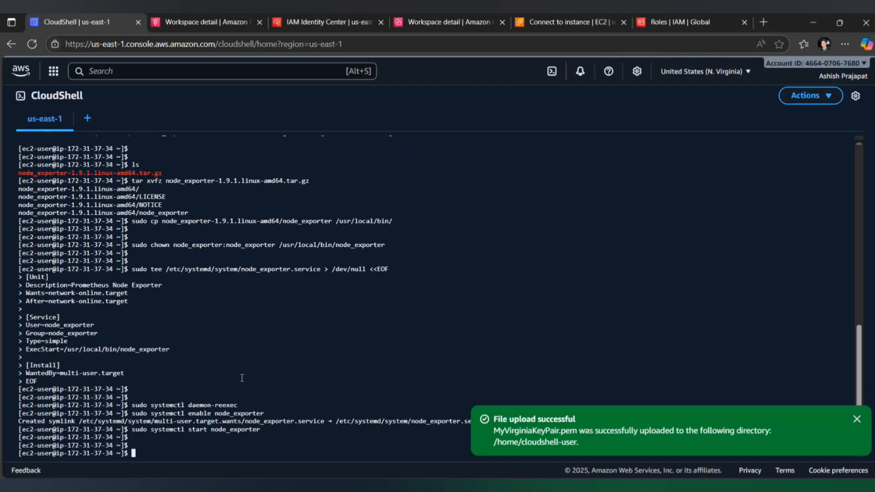
pyautogui.write('sudo systemctl status node_exporter')
pyautogui.press('Return')
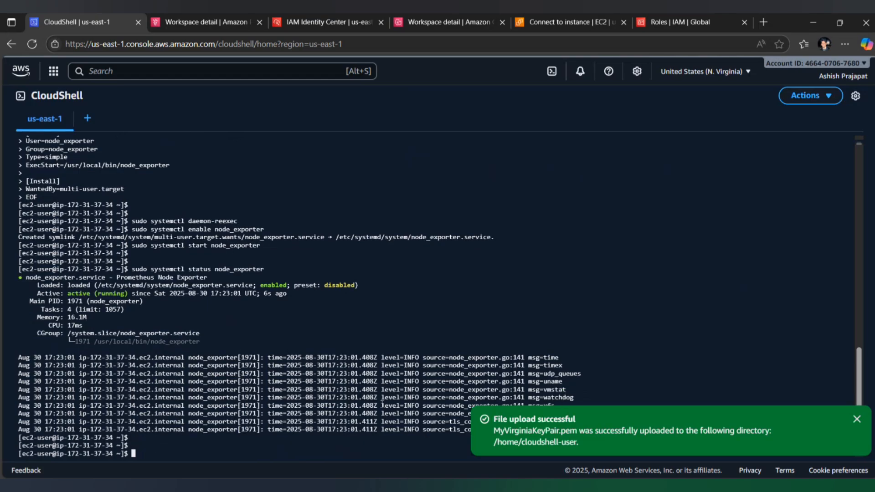
pyautogui.press('Return')
pyautogui.press('Return')
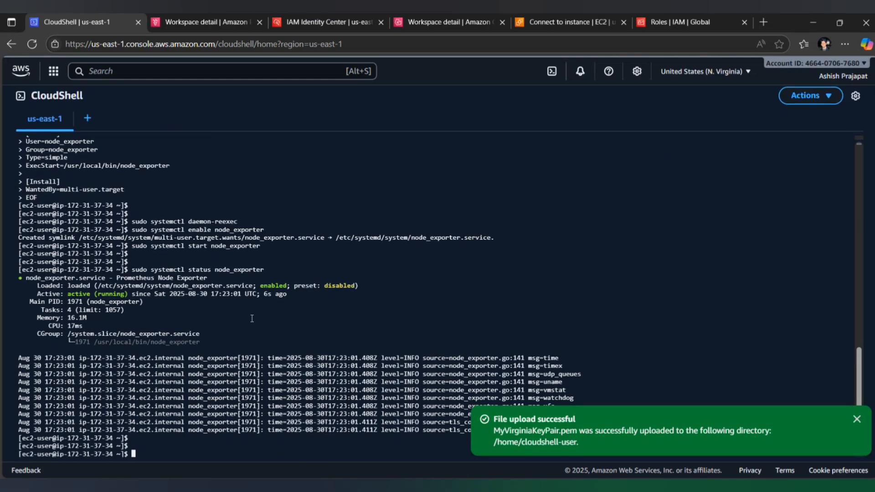
# - Paste the Prometheus v2.52.0 download command into the terminal
pyautogui.hotkey('alt', 'Tab')
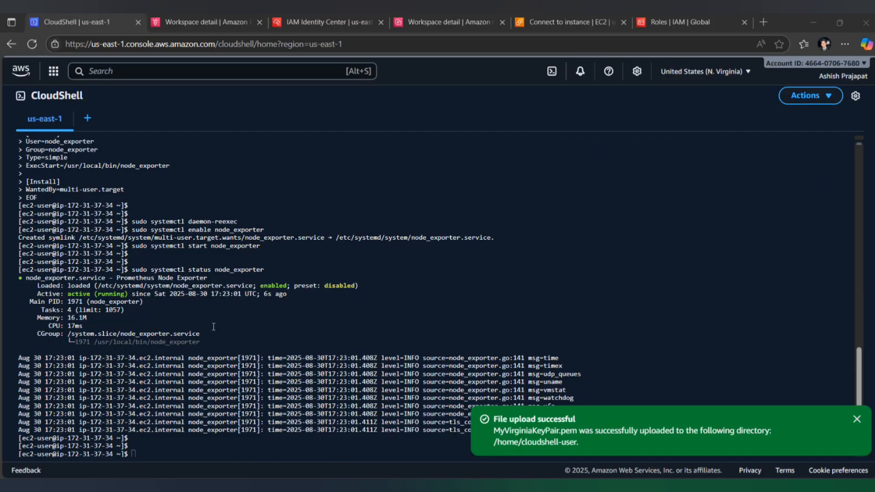
pyautogui.hotkey('alt', 'Tab')
pyautogui.write('wget https://github.com/prometheus/prometheus/releases/download/v2.52.0/prometheus-2.52.0.linux-amd64.tar.gz')
# - Download the Prometheus 2.52.0 archive and list files to confirm it arrived
pyautogui.press('Return')
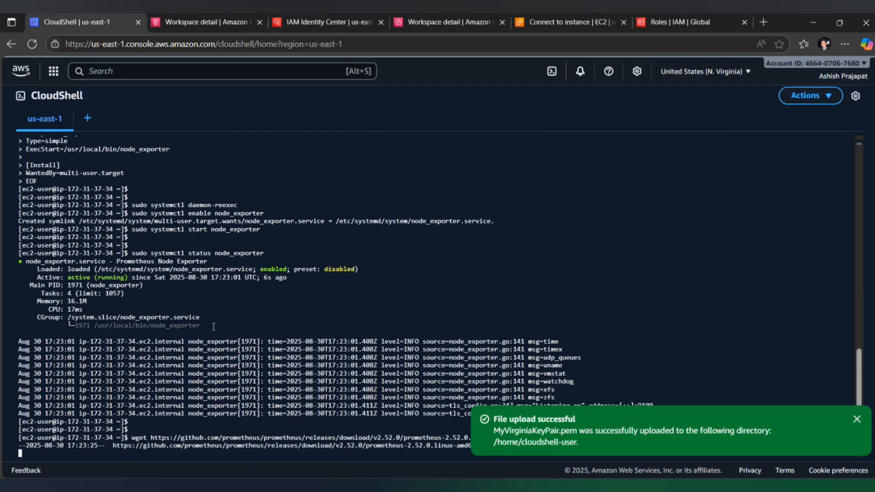
pyautogui.press('Return')
pyautogui.press('Return')
pyautogui.write('ls')
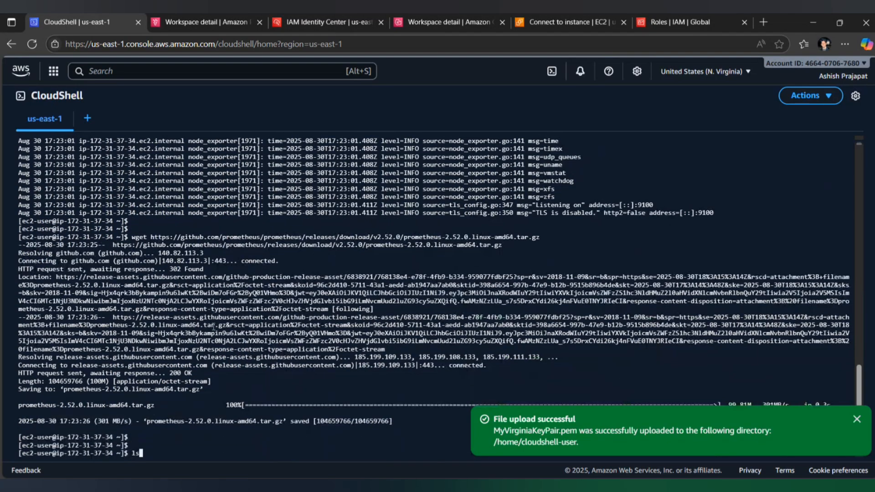
pyautogui.press('Return')
# - Extract prometheus-2.52.0.linux-amd64.tar.gz and change into the prometheus-2.52.0.linux-amd64 folder
pyautogui.hotkey('alt', 'Tab')
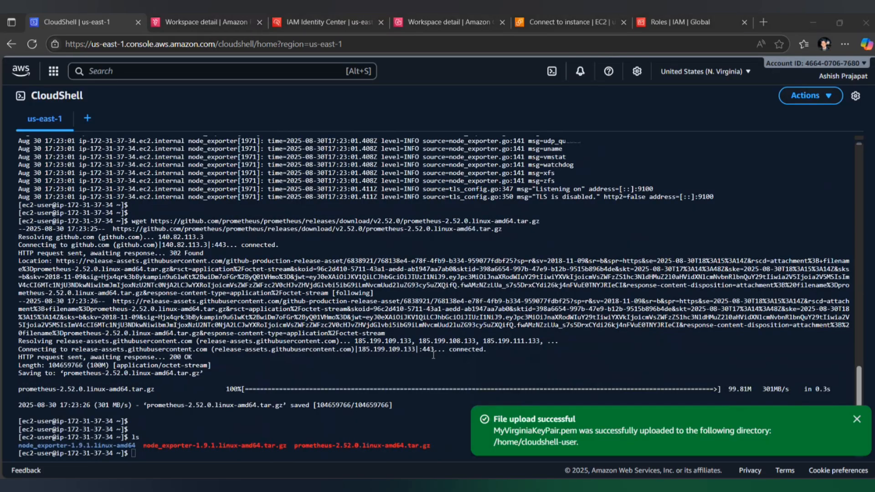
pyautogui.hotkey('alt', 'Tab')
pyautogui.write('tar xvfz prometheus-2.52.0.linux-amd64.tar.gz')
pyautogui.press('Return')
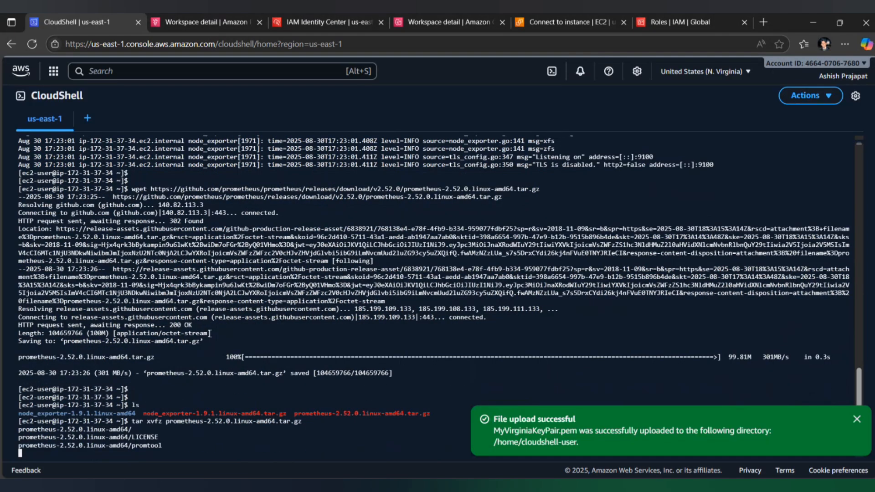
pyautogui.hotkey('alt', 'Tab')
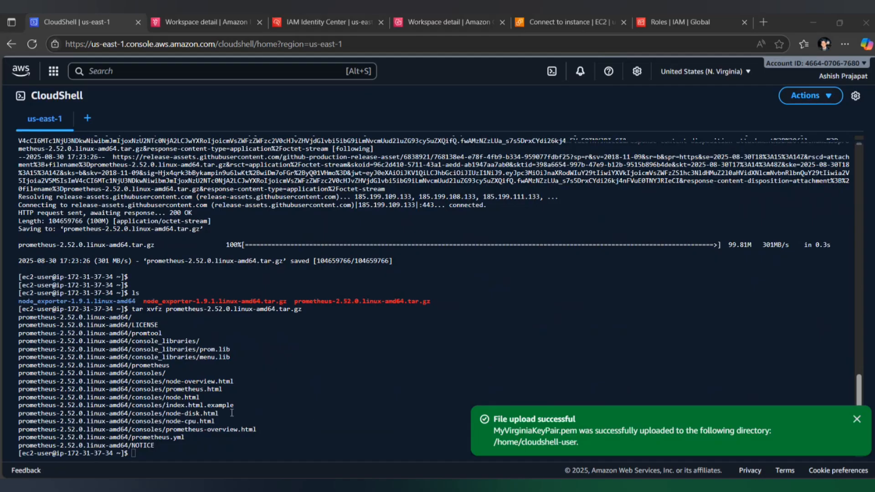
pyautogui.hotkey('alt', 'Tab')
pyautogui.write('cd prometheus-2.52.0.linux-amd64')
pyautogui.press('Return')
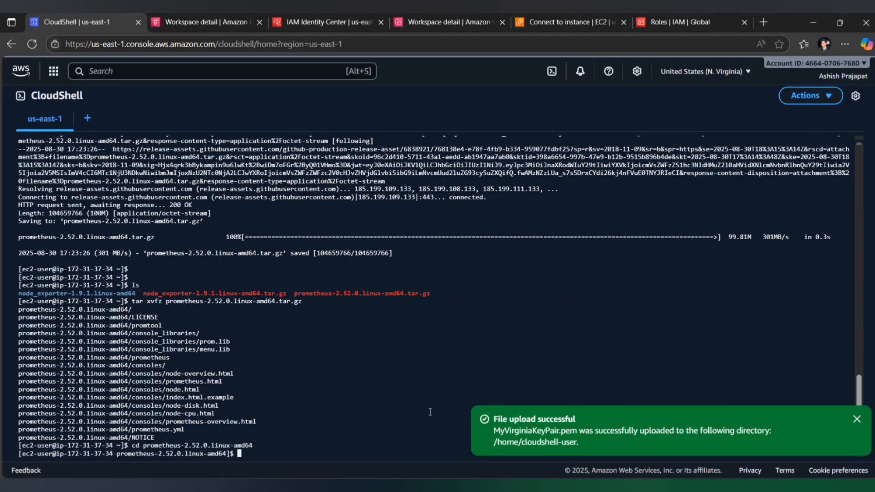
# - List the Prometheus folder contents and enter nano prometheus1.yml
pyautogui.hotkey('alt', 'Tab')
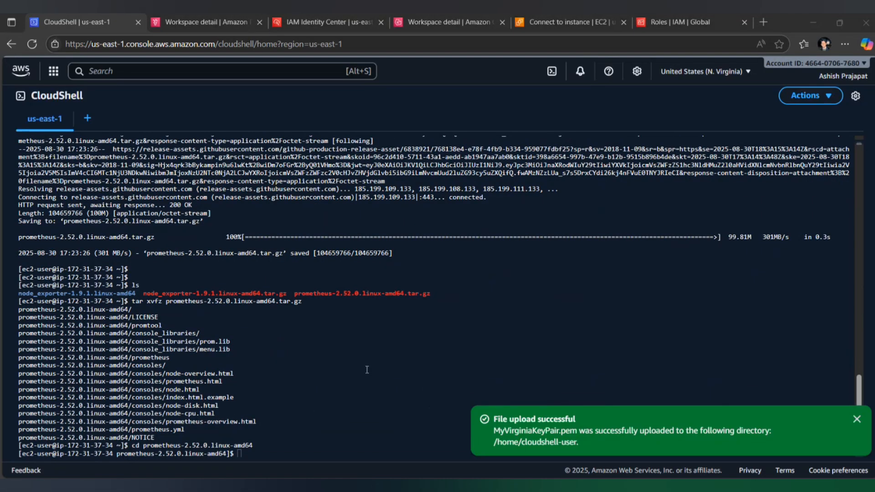
pyautogui.click(240, 377)
pyautogui.press('Return')
pyautogui.press('Return')
pyautogui.press('Return')
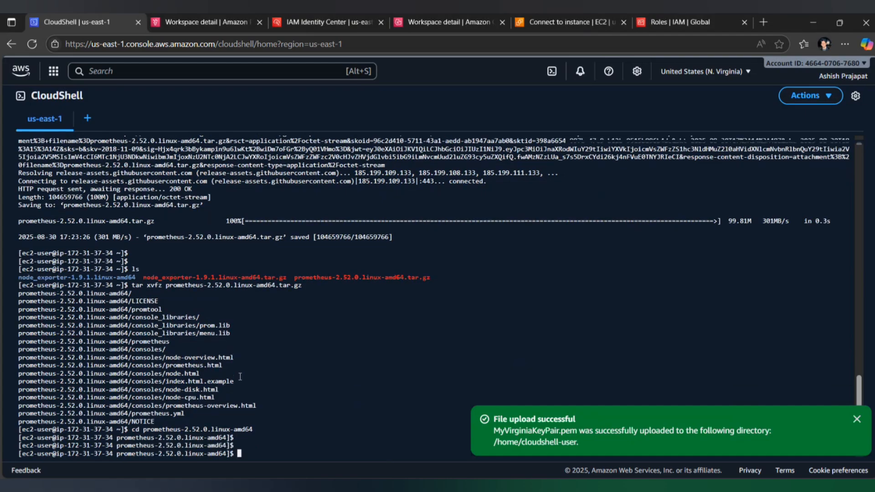
pyautogui.write('ls')
pyautogui.press('Return')
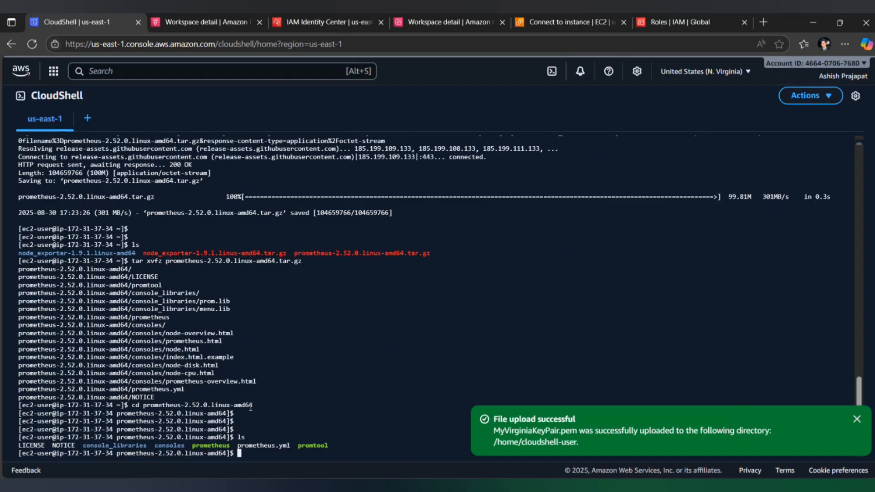
pyautogui.write('nano prometheus1.yml')
# - Open the new prometheus1.yml in nano and paste the scrape and remote_write configuration
pyautogui.press('Return')
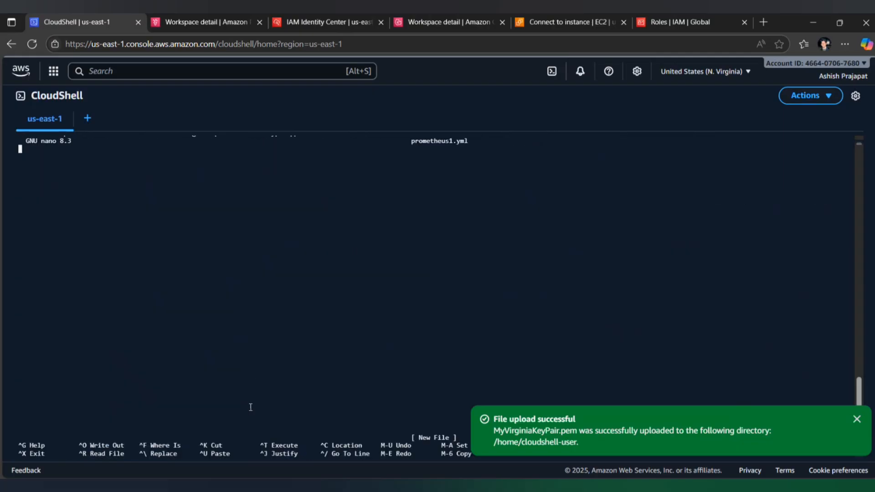
pyautogui.hotkey('alt', 'Tab')
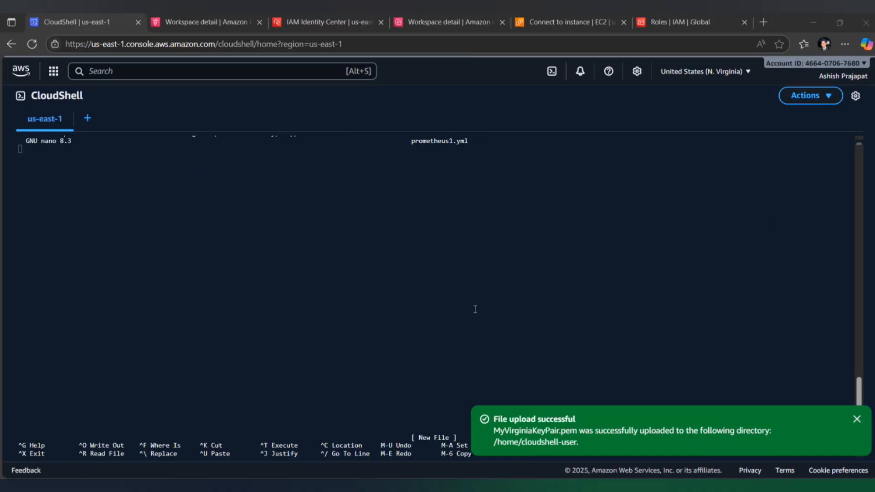
pyautogui.click(132, 239)
pyautogui.hotkey('ctrl', 'v')
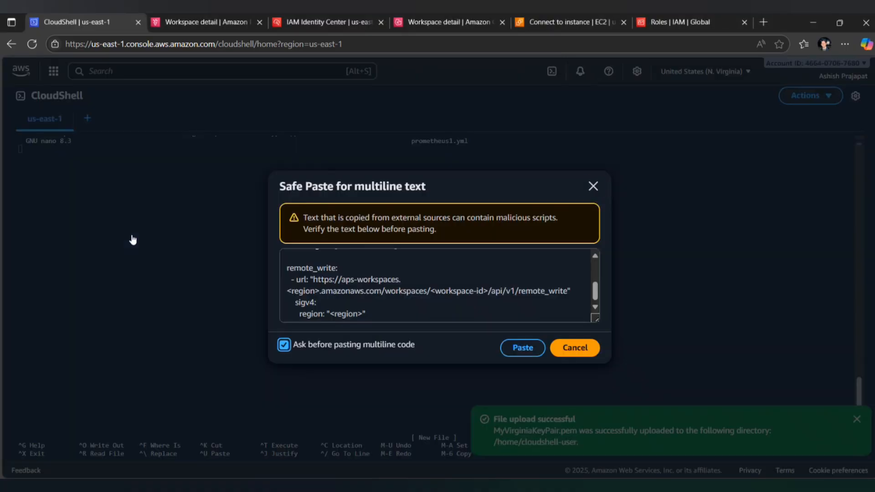
pyautogui.press('Tab')
pyautogui.press('Return')
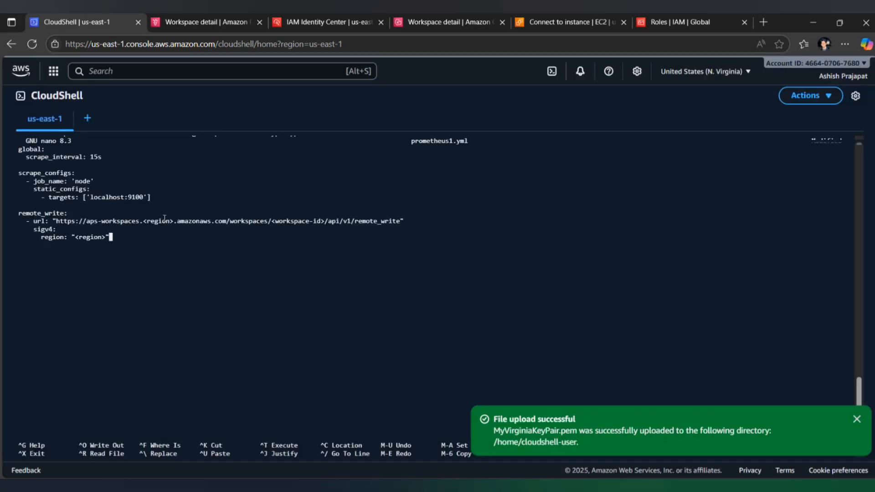
pyautogui.press('Up')
pyautogui.press('Up')
# - Replace the <region> placeholder in the remote write URL with us-east-1
pyautogui.click(172, 22)
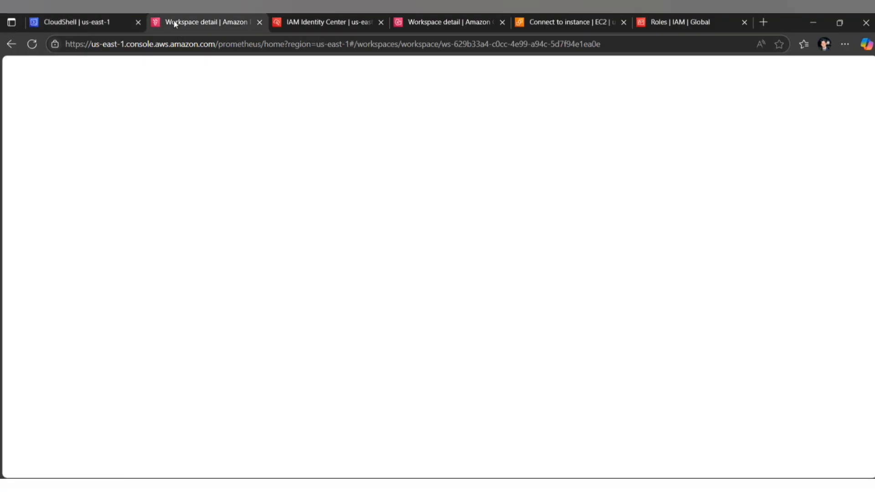
pyautogui.click(753, 129)
pyautogui.scroll(2, 754, 129)
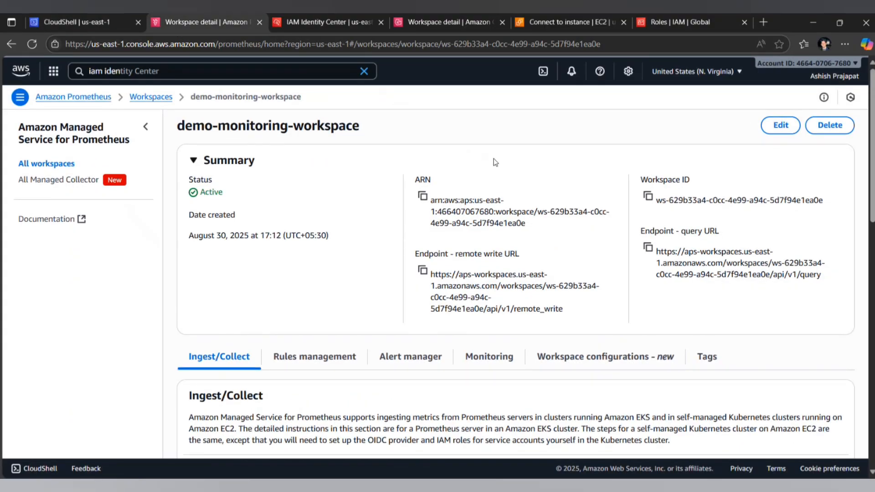
pyautogui.doubleClick(522, 274)
pyautogui.keyDown('shift'); pyautogui.click(433, 286); pyautogui.keyUp('shift')
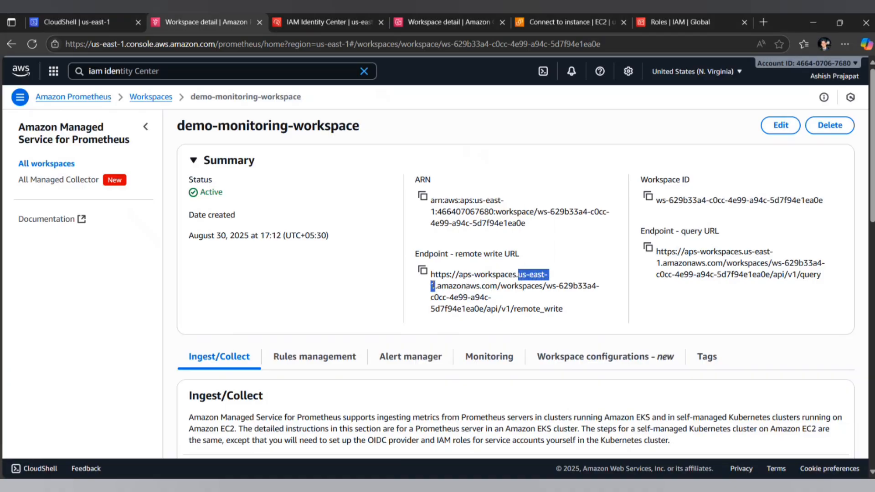
pyautogui.click(78, 23)
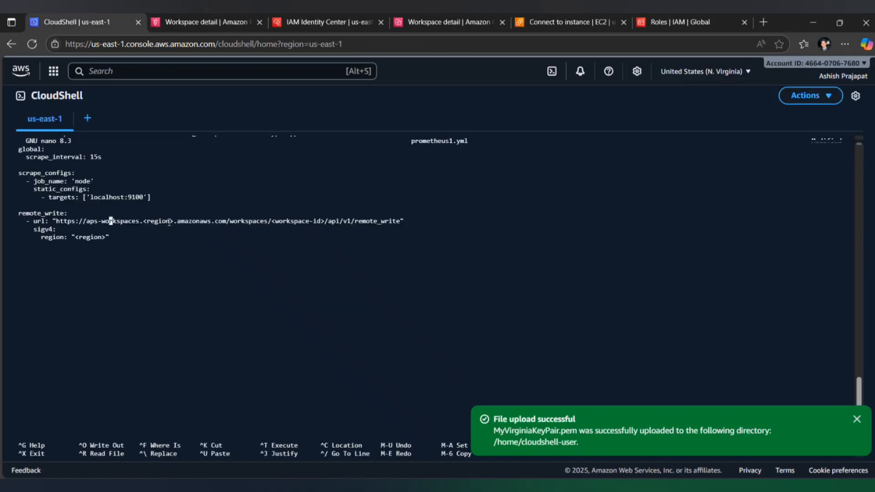
pyautogui.press('Right')
pyautogui.press('Right')
pyautogui.press('Right')
pyautogui.press('Right')
pyautogui.press('Right')
pyautogui.press('Right')
pyautogui.press('Right')
pyautogui.press('Right')
pyautogui.press('Right')
pyautogui.press('Right')
pyautogui.press('Right')
pyautogui.press('Right')
pyautogui.press('Right')
pyautogui.press('Right')
pyautogui.press('Right')
pyautogui.press('Right')
pyautogui.press('Right')
pyautogui.press('Right')
pyautogui.press('Left')
pyautogui.press('BackSpace')
pyautogui.press('BackSpace')
pyautogui.press('BackSpace')
pyautogui.press('BackSpace')
pyautogui.press('BackSpace')
pyautogui.press('BackSpace')
pyautogui.press('BackSpace')
pyautogui.press('BackSpace')
pyautogui.write('us-east-1')
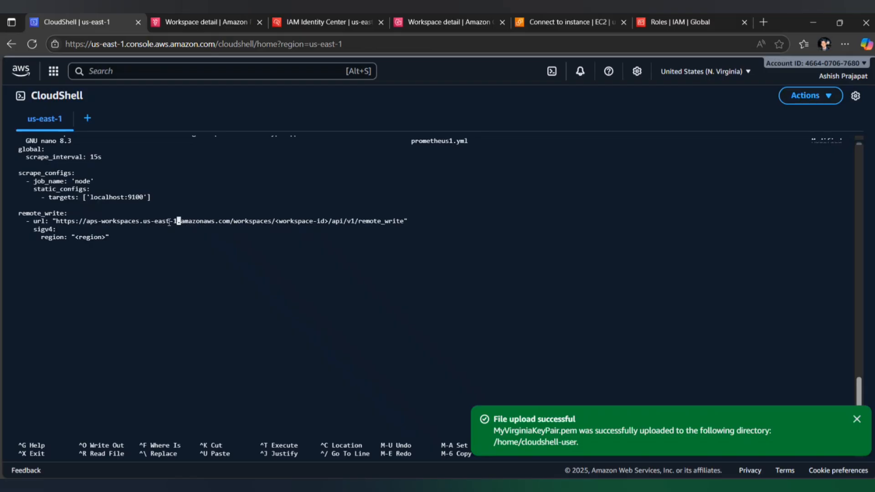
# - Replace the <workspace-id> placeholder in the URL with the copied Workspace ID
pyautogui.click(182, 23)
pyautogui.click(648, 200)
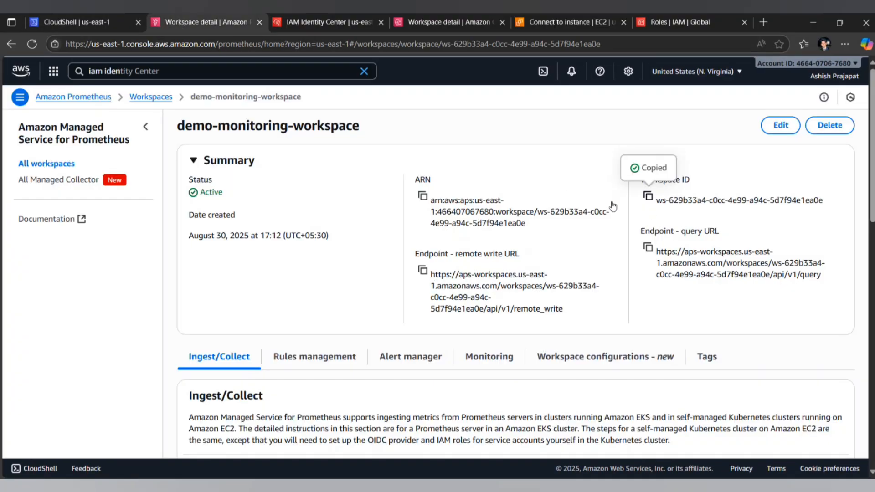
pyautogui.click(64, 22)
pyautogui.press('Right')
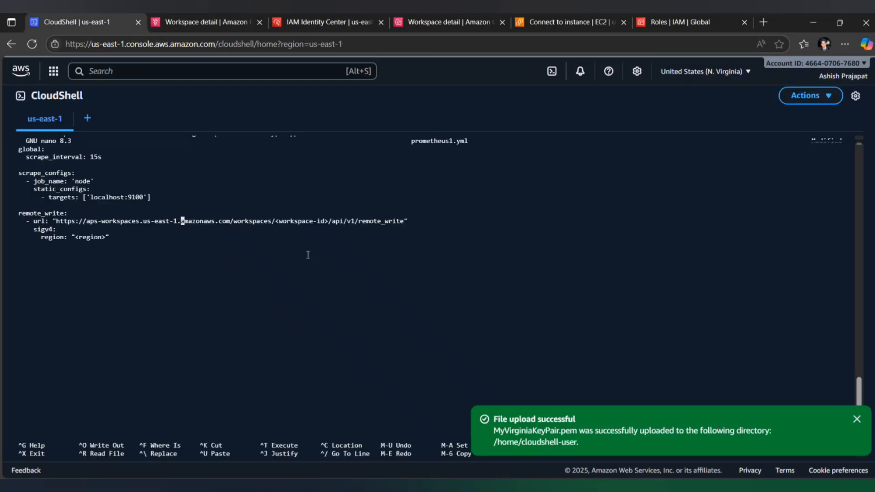
pyautogui.press('End')
pyautogui.press('Left')
pyautogui.press('Left')
pyautogui.press('Left')
pyautogui.press('Left')
pyautogui.press('Left')
pyautogui.press('Left')
pyautogui.press('Left')
pyautogui.press('Left')
pyautogui.press('Left')
pyautogui.press('Left')
pyautogui.press('Left')
pyautogui.press('Left')
pyautogui.press('Left')
pyautogui.press('Left')
pyautogui.press('Left')
pyautogui.press('Left')
pyautogui.press('Left')
pyautogui.press('Left')
pyautogui.press('Left')
pyautogui.press('Left')
pyautogui.press('Left')
pyautogui.press('BackSpace')
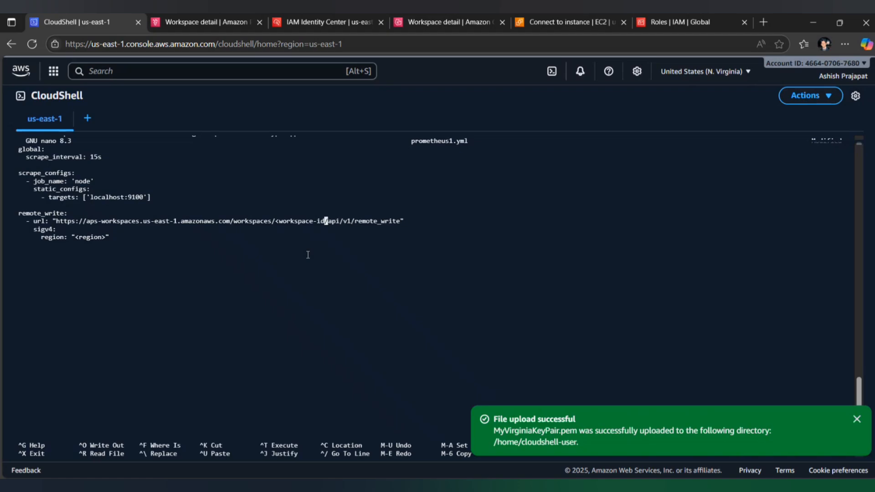
pyautogui.press('BackSpace')
pyautogui.press('BackSpace')
pyautogui.press('BackSpace')
pyautogui.press('BackSpace')
pyautogui.press('BackSpace')
pyautogui.press('BackSpace')
pyautogui.press('BackSpace')
pyautogui.press('BackSpace')
pyautogui.press('BackSpace')
pyautogui.press('BackSpace')
pyautogui.press('BackSpace')
pyautogui.press('BackSpace')
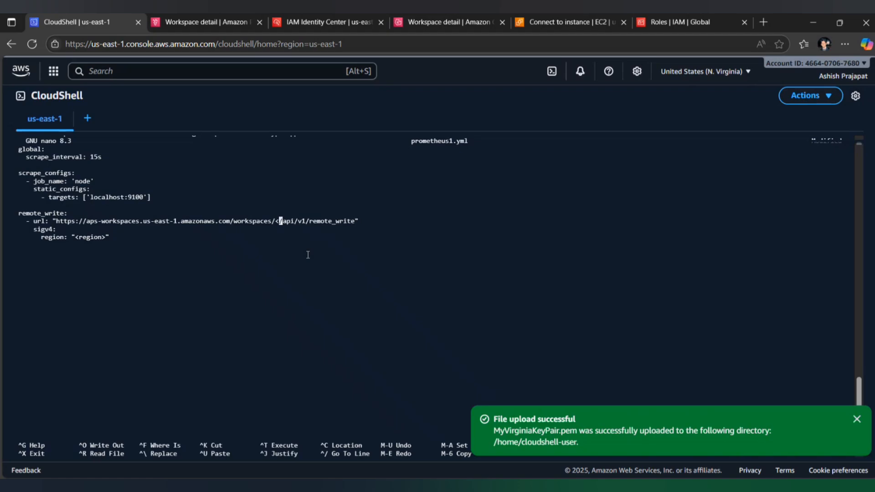
pyautogui.press('BackSpace')
pyautogui.hotkey('ctrl', 'v')
pyautogui.press('Down')
pyautogui.press('Down')
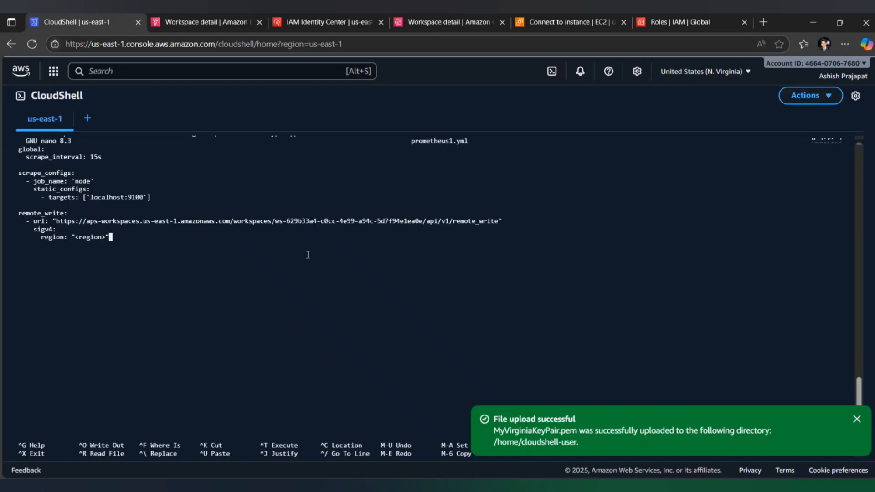
# - Set the signing region line to us-east-1 and begin exiting nano
pyautogui.hotkey('ctrl', 'Tab')
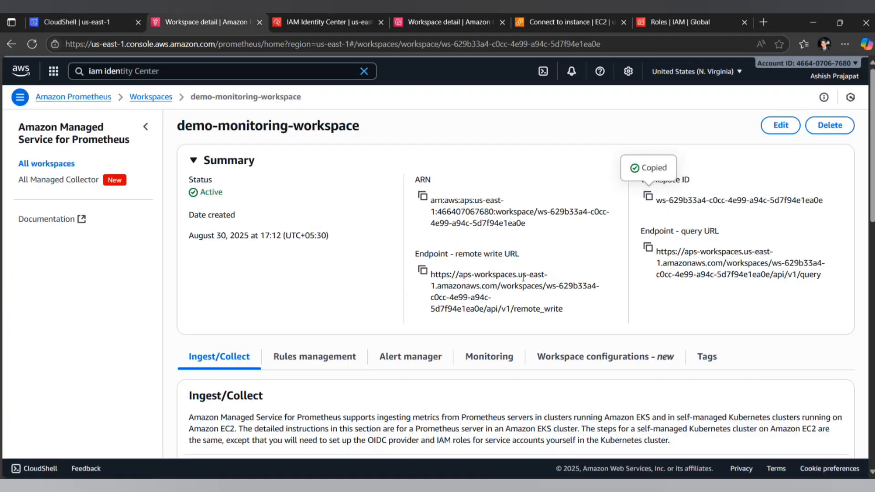
pyautogui.moveTo(518, 275); pyautogui.dragTo(433, 286)
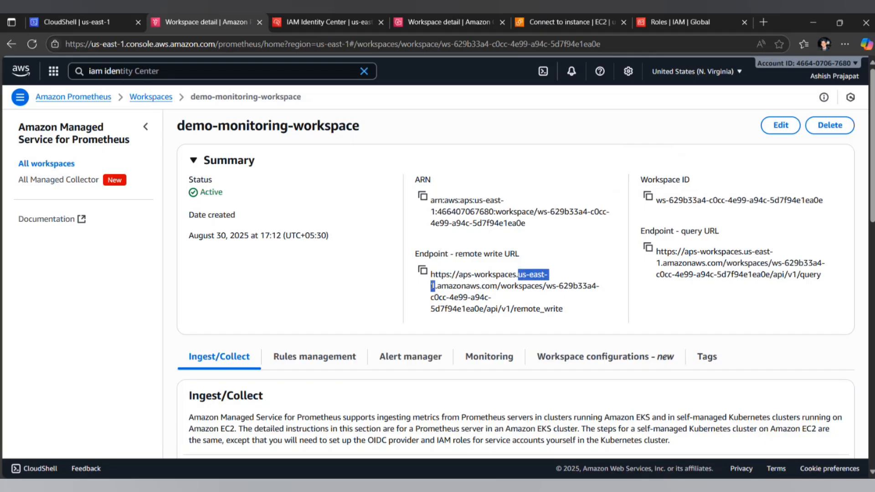
pyautogui.hotkey('ctrl', 'shift', 'Tab')
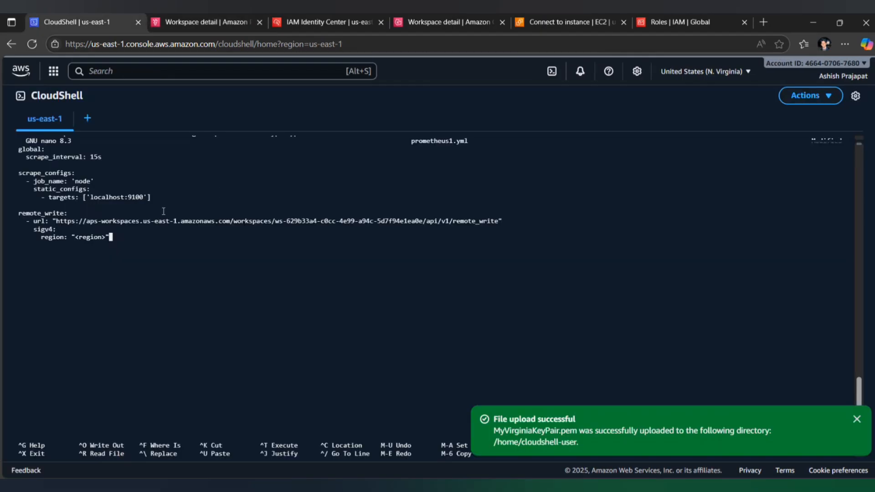
pyautogui.press('BackSpace')
pyautogui.press('BackSpace')
pyautogui.press('BackSpace')
pyautogui.press('BackSpace')
pyautogui.press('BackSpace')
pyautogui.press('BackSpace')
pyautogui.press('BackSpace')
pyautogui.press('BackSpace')
pyautogui.press('BackSpace')
pyautogui.hotkey('ctrl', 'v')
pyautogui.hotkey('ctrl', 'x')
# - Save the changes to prometheus1.yml and return to the shell prompt
pyautogui.press('y')
pyautogui.press('Return')
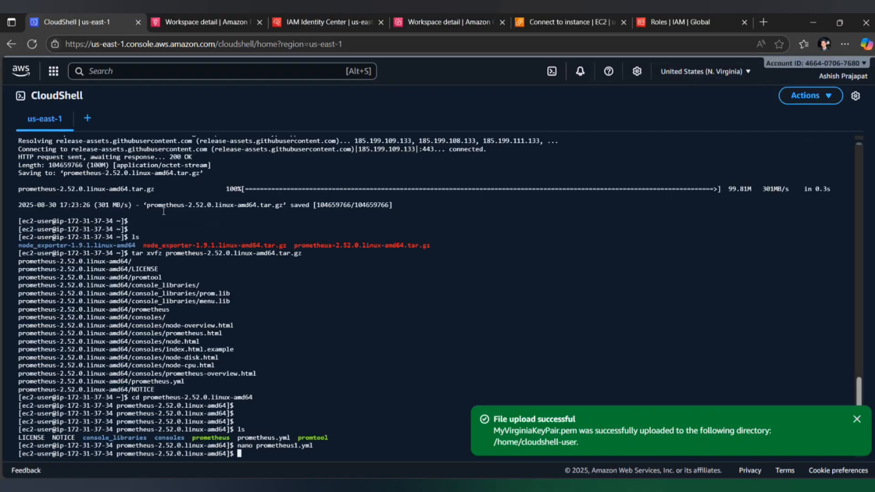
pyautogui.press('Return')
pyautogui.press('Return')
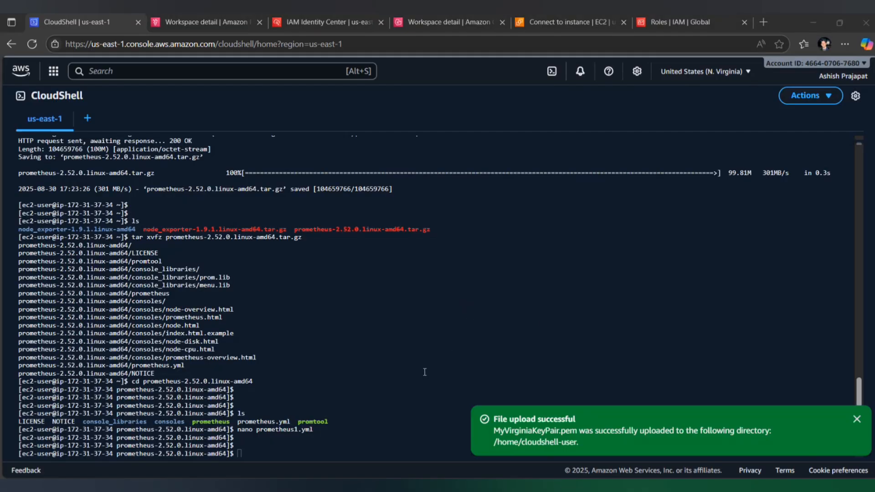
# - Run ./prometheus --config.file=prometheus1.yml & and confirm the log reports the server ready
pyautogui.click(248, 348)
pyautogui.click(325, 344)
pyautogui.hotkey('ctrl', 'v')
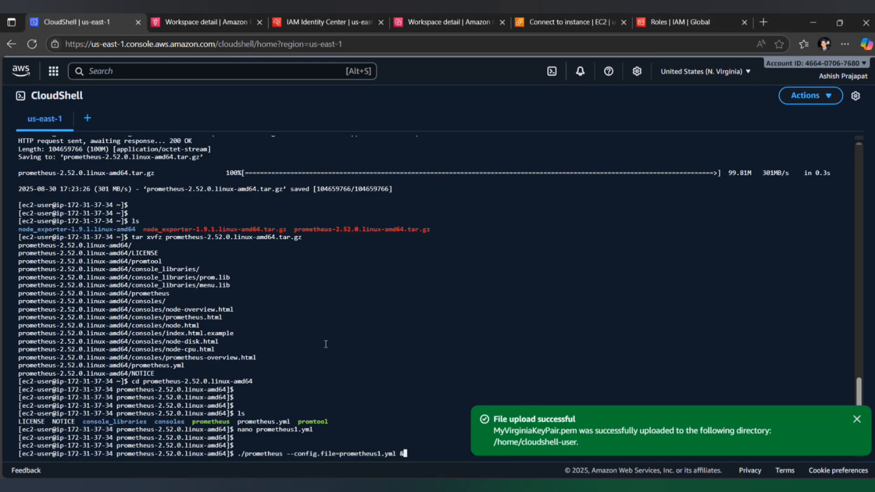
pyautogui.press('Return')
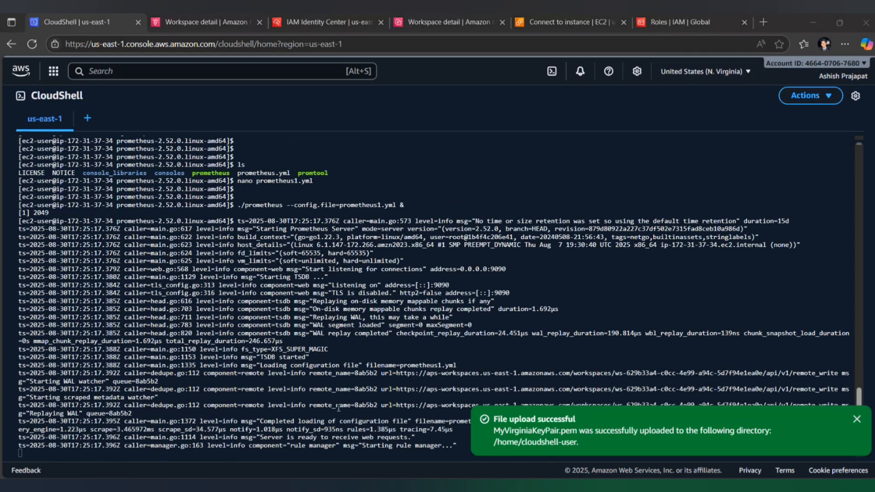
pyautogui.moveTo(318, 438); pyautogui.dragTo(407, 437)
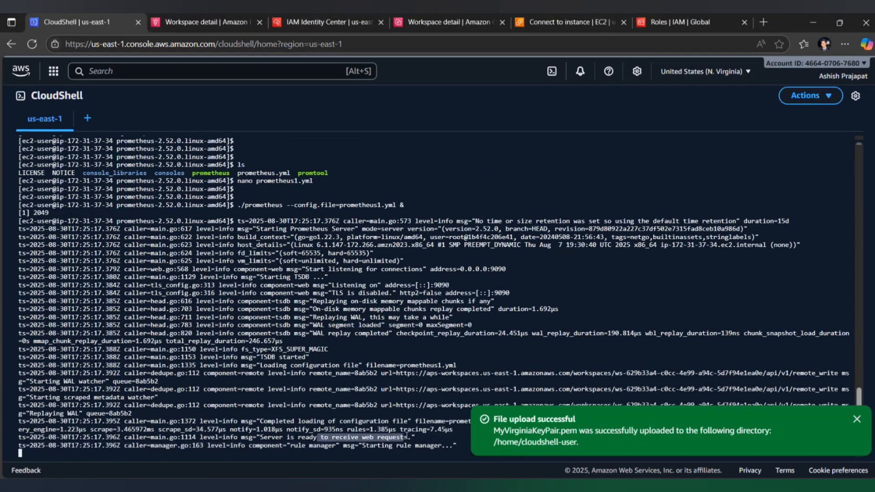
pyautogui.click(233, 339)
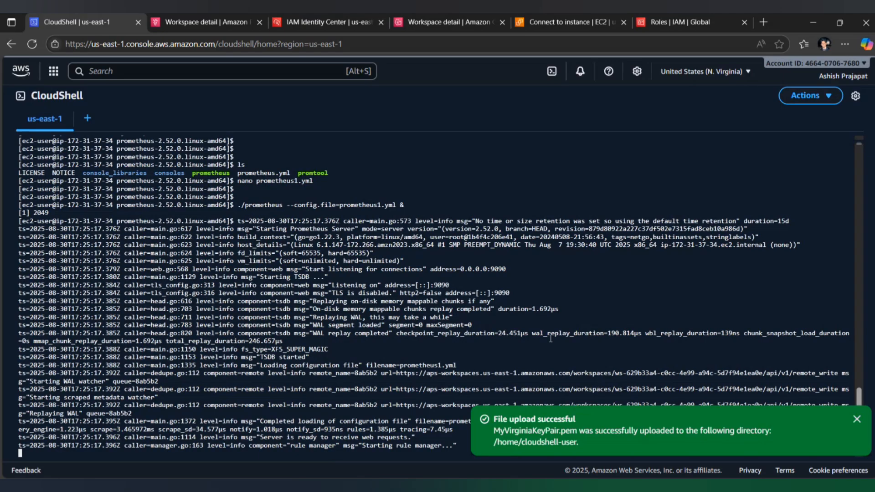
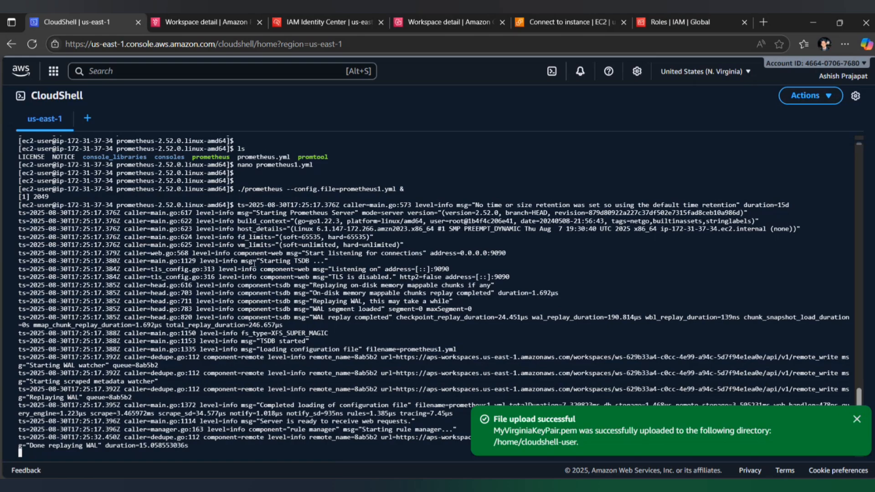
# - Open the my-grafana-workspace details page from the Grafana workspaces list
pyautogui.hotkey('ctrl', 'Tab')
pyautogui.hotkey('ctrl', 'Tab')
pyautogui.hotkey('ctrl', 'Tab')
pyautogui.hotkey('ctrl', 'Tab')
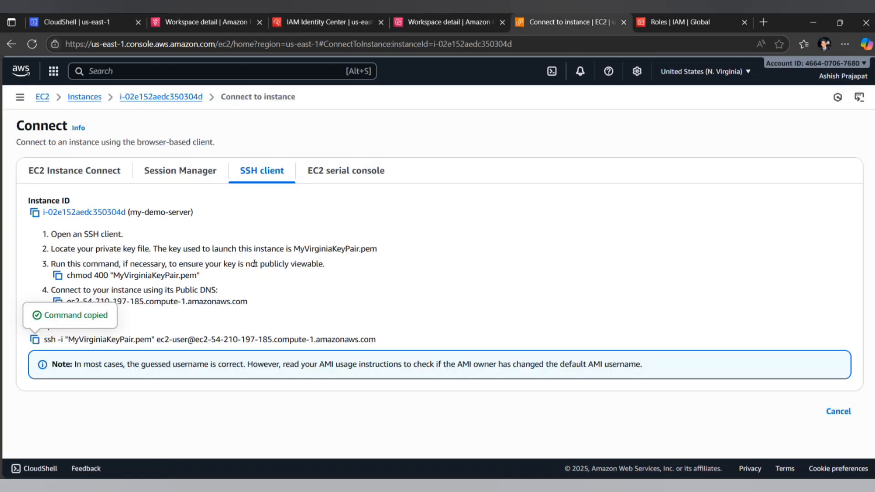
pyautogui.hotkey('ctrl', 'Tab')
pyautogui.hotkey('ctrl', 'shift', 'Tab')
pyautogui.hotkey('ctrl', 'shift', 'Tab')
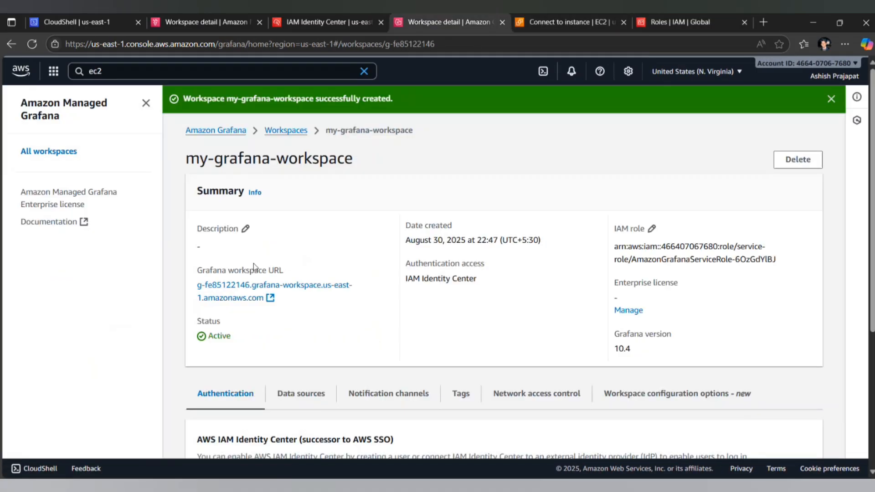
pyautogui.doubleClick(251, 98)
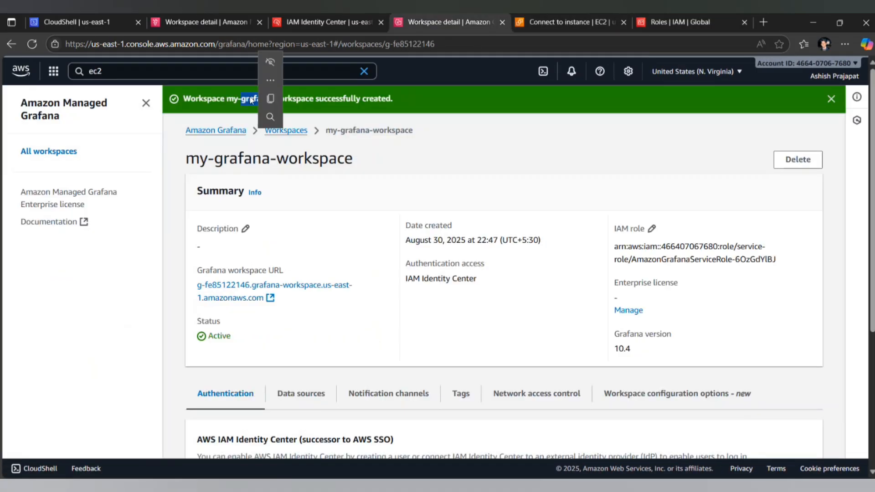
pyautogui.click(285, 131)
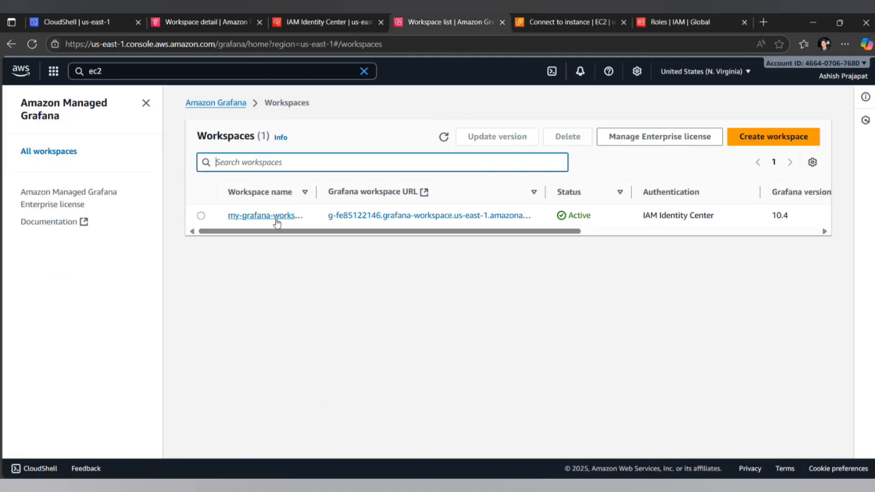
pyautogui.click(276, 219)
# - Select the grafana-admin user and assign it to the workspace as a Viewer
pyautogui.scroll(-3, 337, 354)
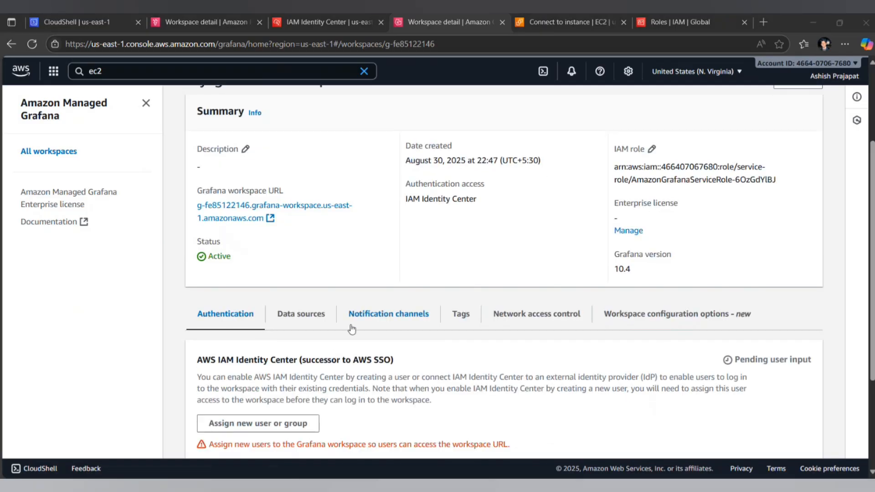
pyautogui.scroll(-1, 352, 328)
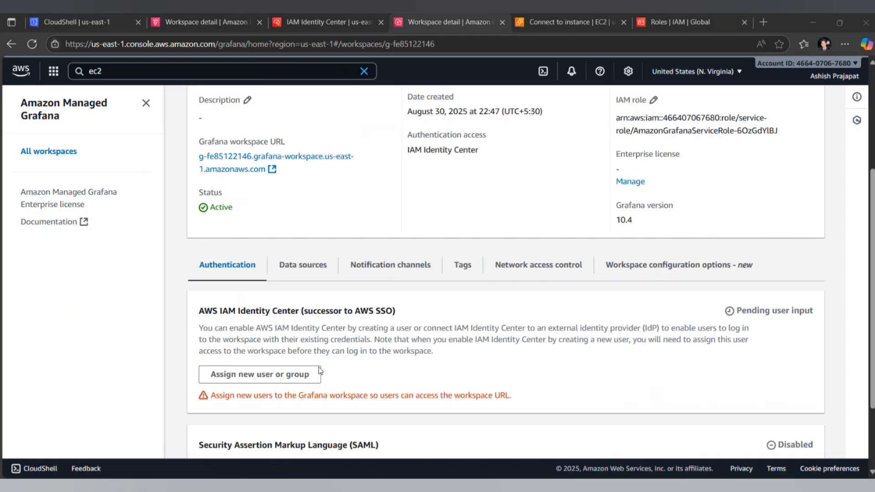
pyautogui.click(270, 378)
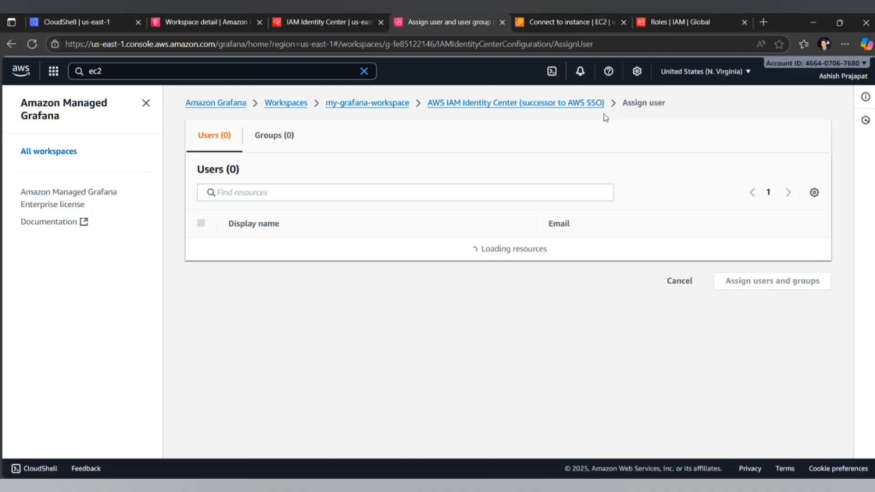
pyautogui.click(200, 248)
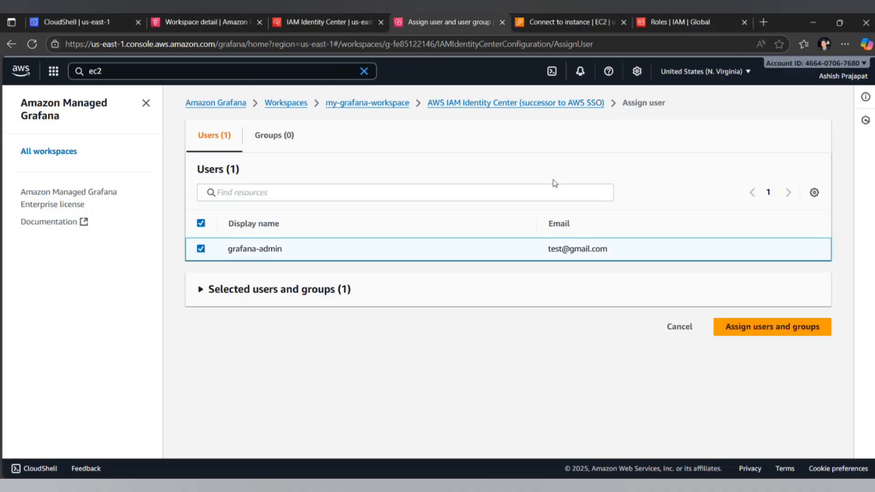
pyautogui.click(229, 289)
pyautogui.click(201, 350)
pyautogui.click(759, 386)
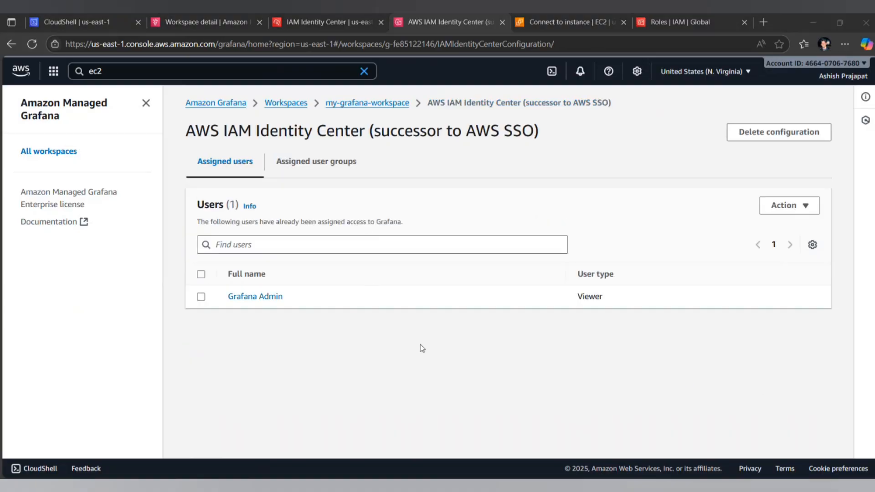
# - Make the Grafana Admin user an Admin, then go back to the my-grafana-workspace details page
pyautogui.doubleClick(590, 295)
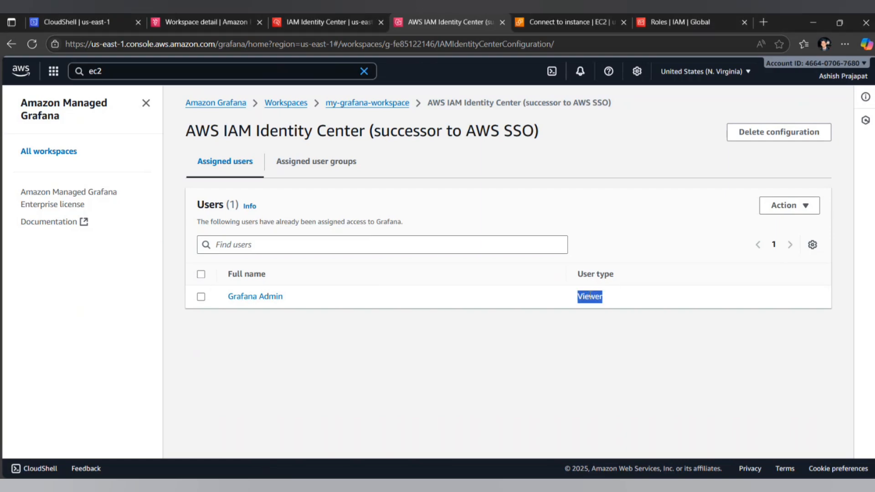
pyautogui.click(201, 297)
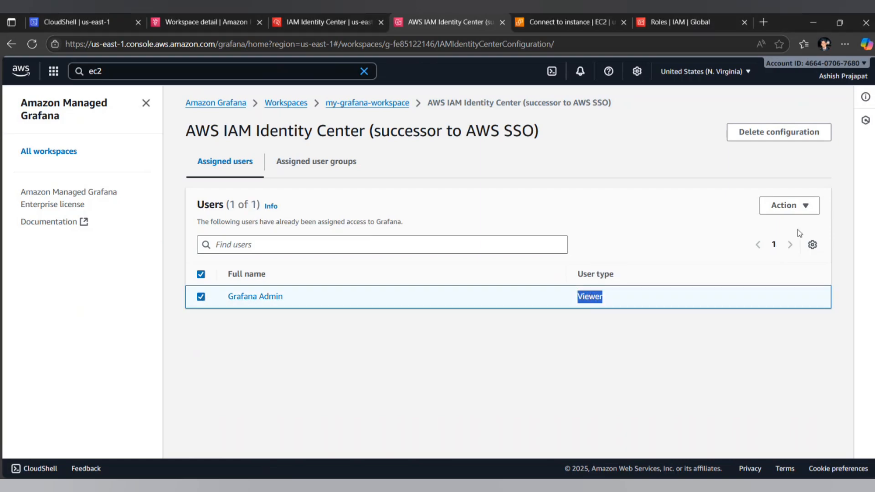
pyautogui.click(789, 205)
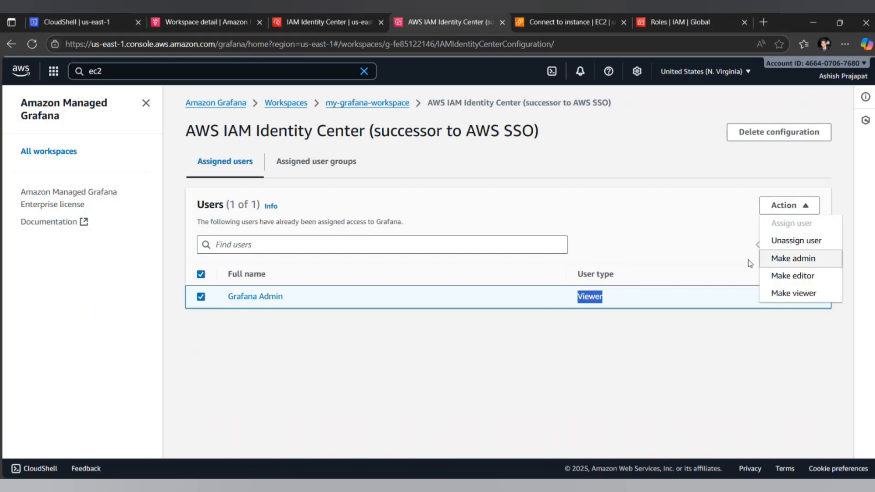
pyautogui.click(775, 258)
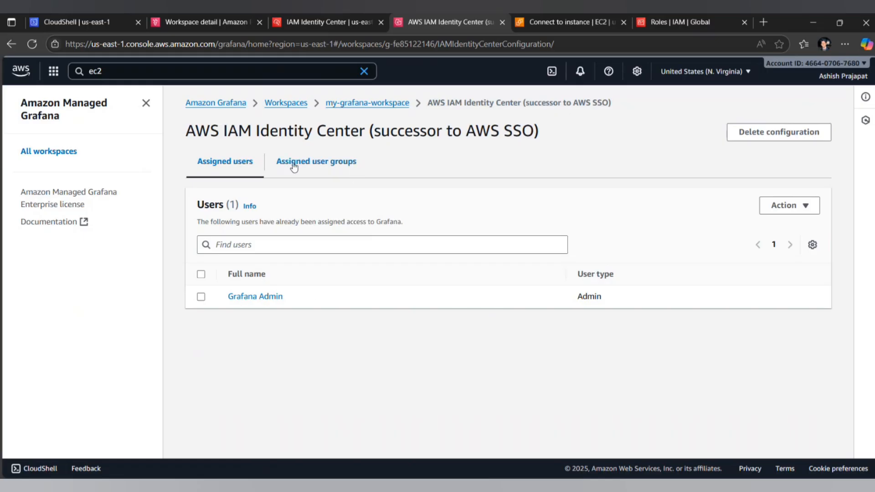
pyautogui.doubleClick(589, 297)
pyautogui.hotkey('alt', 'Tab')
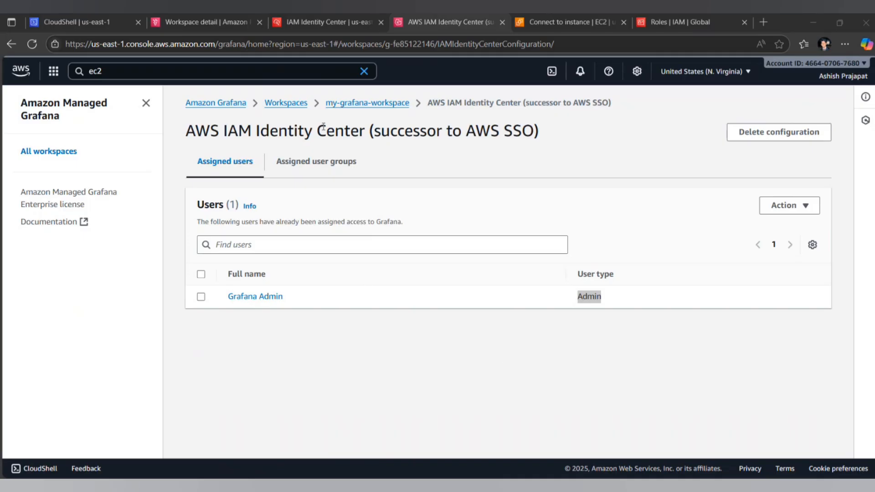
pyautogui.click(356, 104)
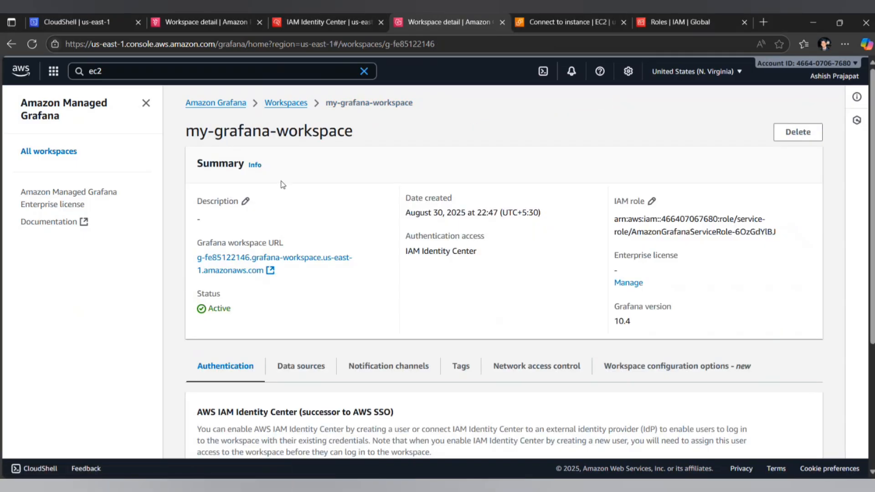
# - Open the Grafana workspace URL in a new tab and choose Sign in with AWS IAM Identity Center
pyautogui.click(247, 263)
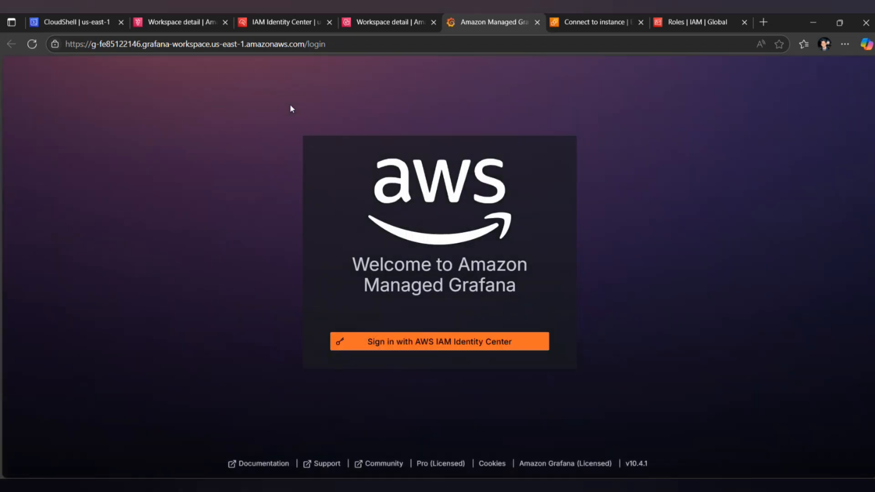
pyautogui.hotkey('ctrl', 'shift', 'Tab')
pyautogui.hotkey('ctrl', 'shift', 'Tab')
pyautogui.hotkey('ctrl', 'shift', 'Tab')
pyautogui.hotkey('ctrl', 'shift', 'Tab')
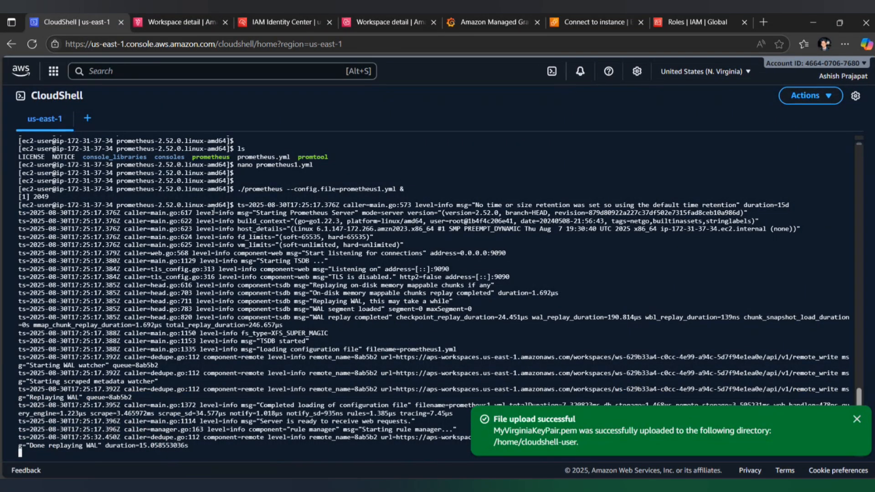
pyautogui.hotkey('ctrl', 'Tab')
pyautogui.hotkey('ctrl', 'Tab')
pyautogui.hotkey('ctrl', 'Tab')
pyautogui.hotkey('ctrl', 'Tab')
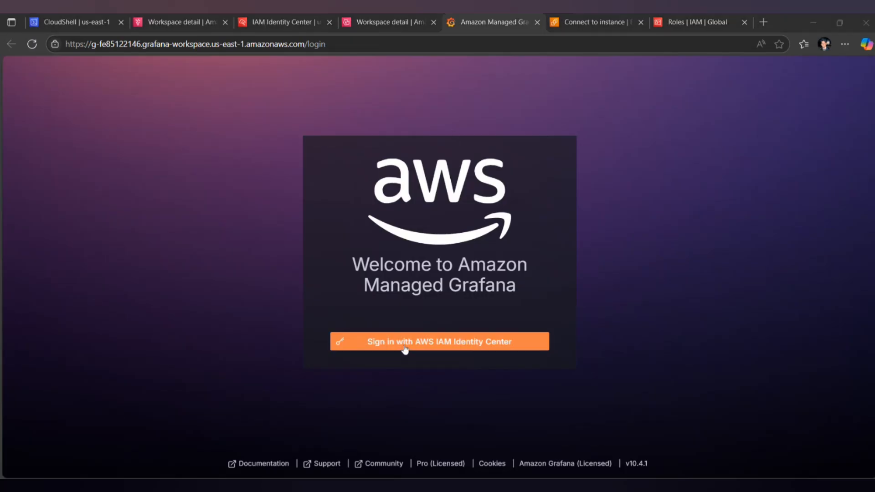
pyautogui.click(405, 350)
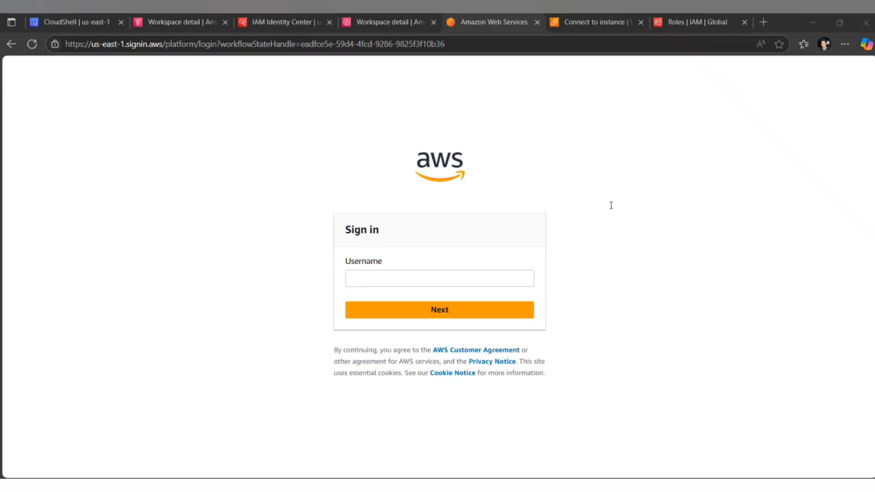
# - Sign in with the saved Grafana admin username and the account password
pyautogui.click(360, 279)
pyautogui.click(381, 334)
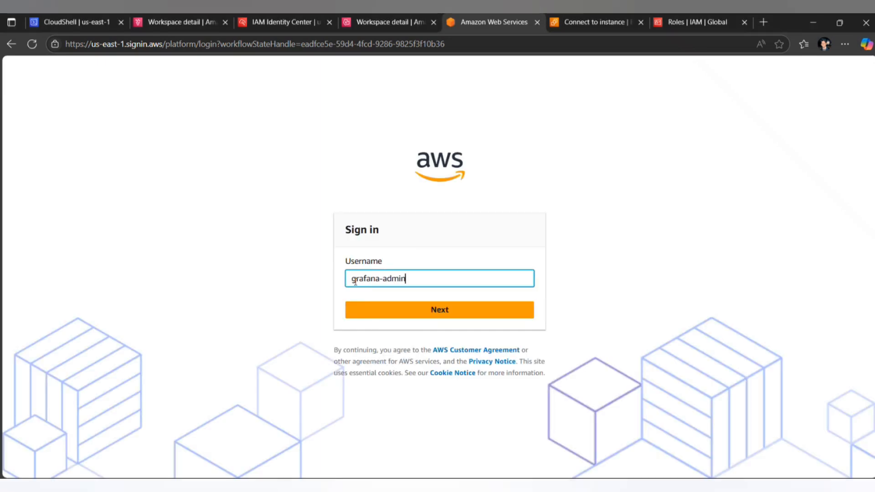
pyautogui.click(413, 312)
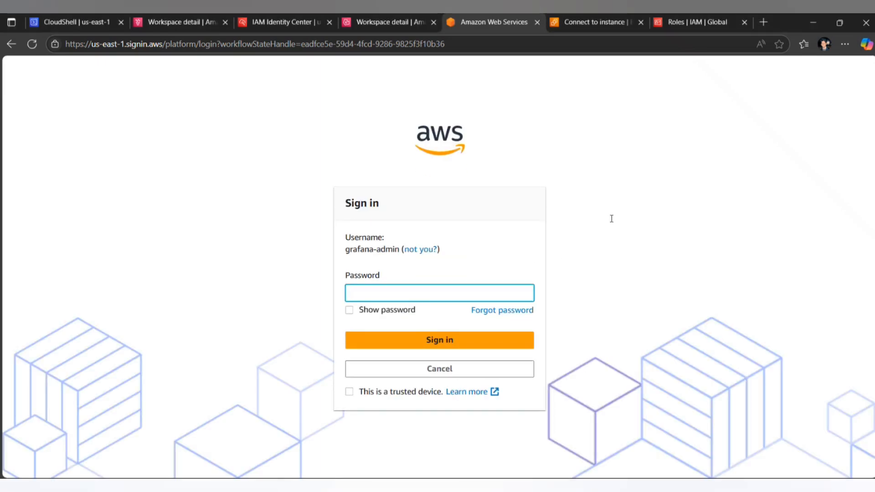
pyautogui.click(388, 295)
pyautogui.hotkey('ctrl', 'v')
pyautogui.click(439, 345)
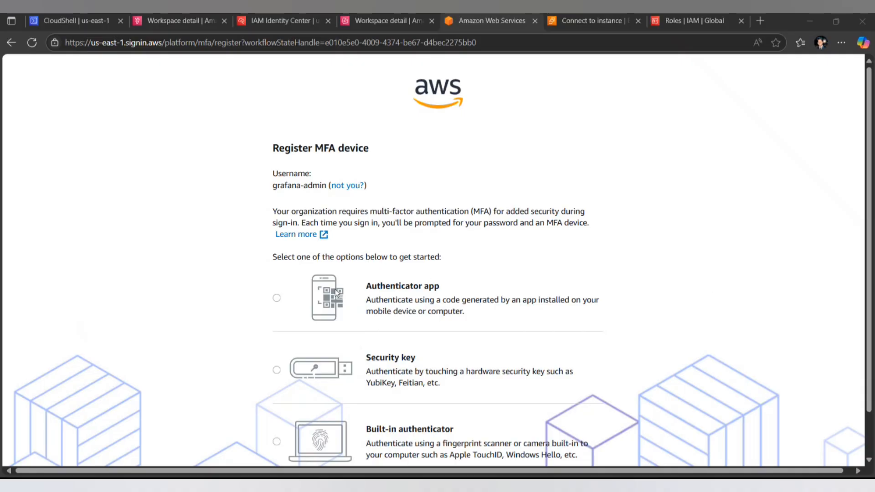
# - Register an authenticator app as the MFA device by scanning the QR code and entering its six-digit code
pyautogui.click(277, 299)
pyautogui.scroll(-1, 561, 309)
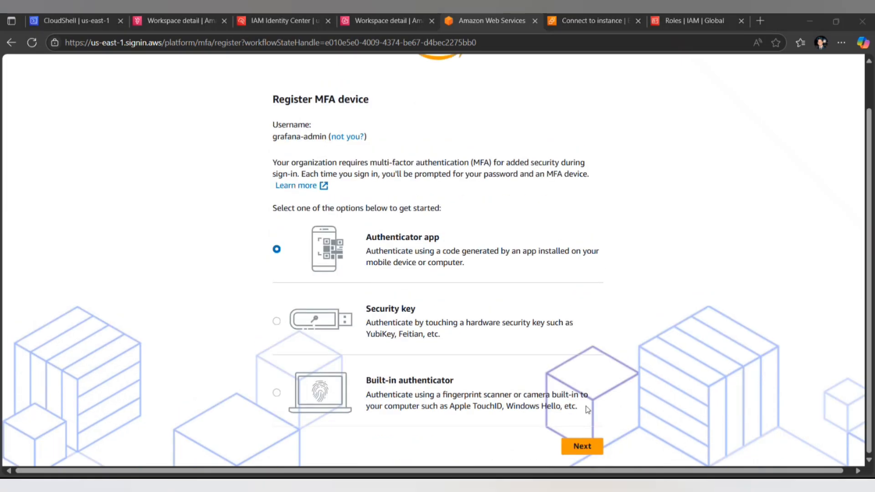
pyautogui.click(576, 447)
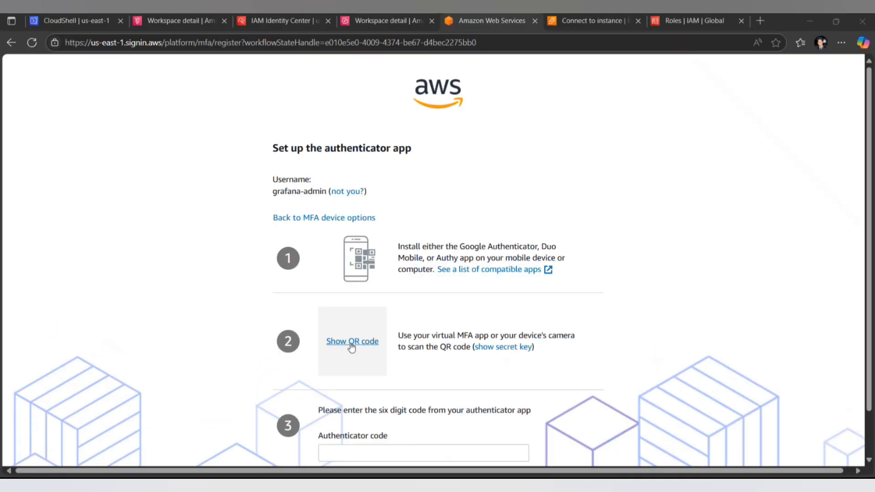
pyautogui.click(351, 345)
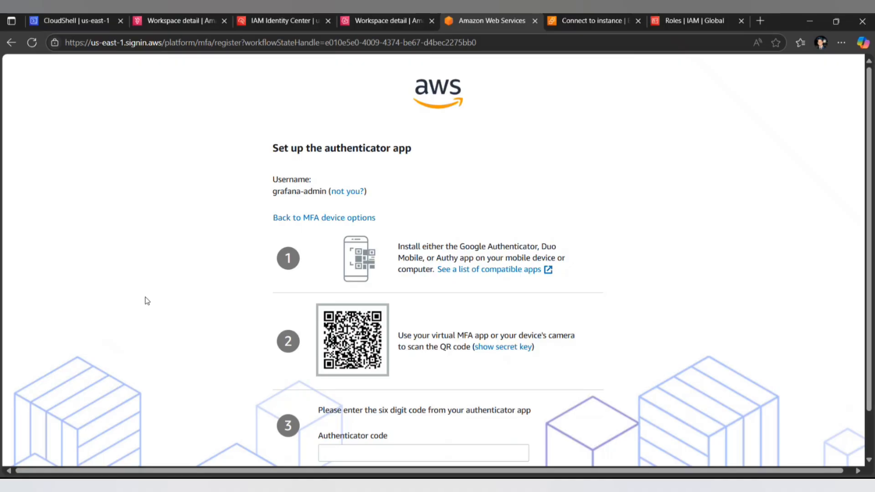
pyautogui.scroll(-1, 147, 301)
pyautogui.click(369, 408)
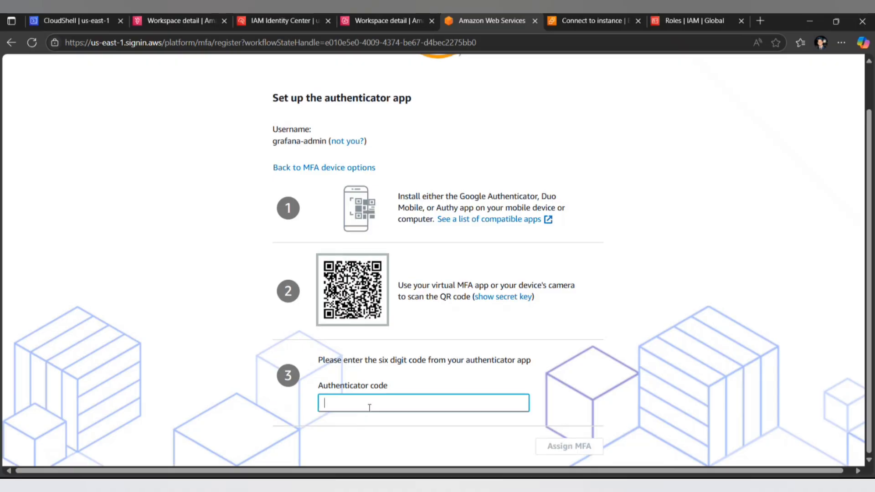
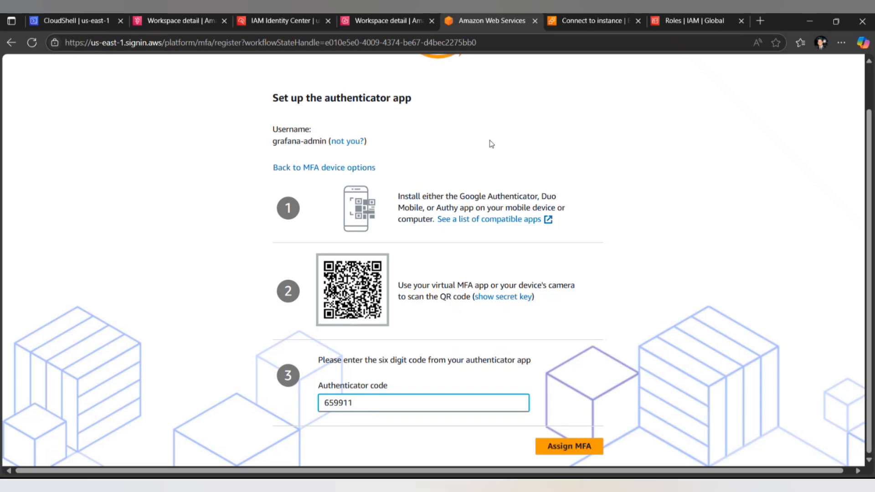
pyautogui.click(558, 143)
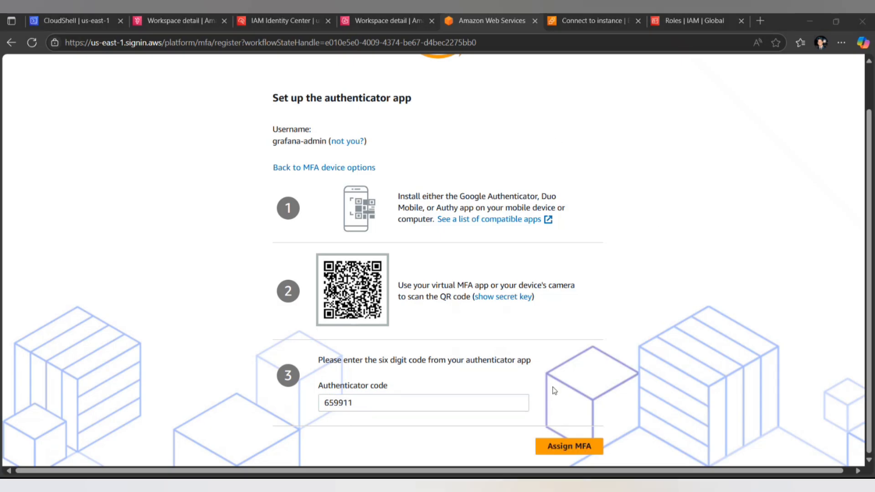
pyautogui.click(588, 452)
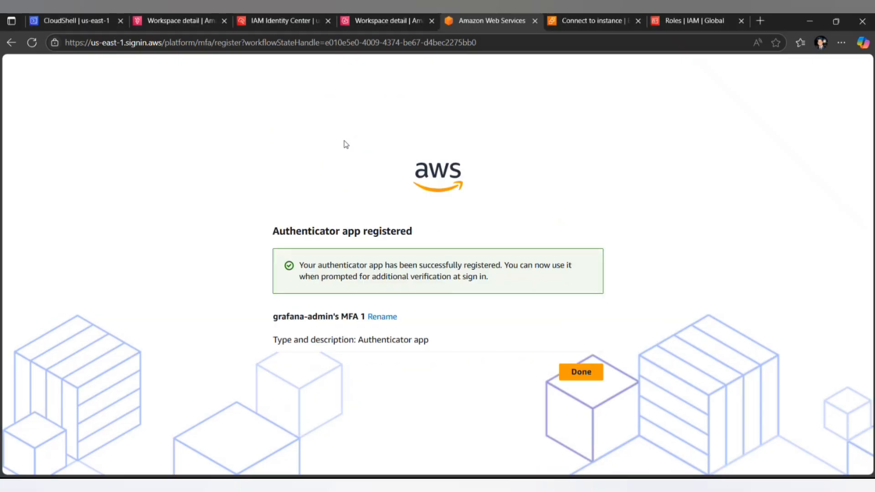
# - Continue past MFA registration, then enter and confirm a matching new password
pyautogui.click(573, 370)
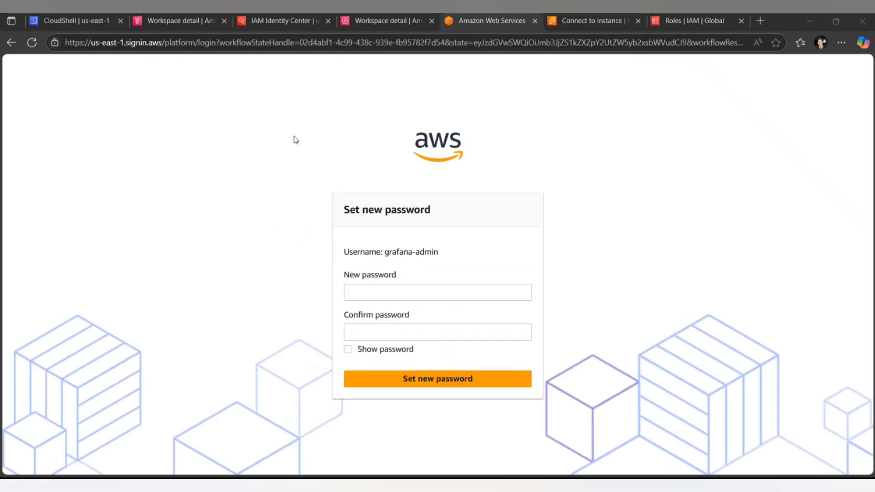
pyautogui.click(392, 294)
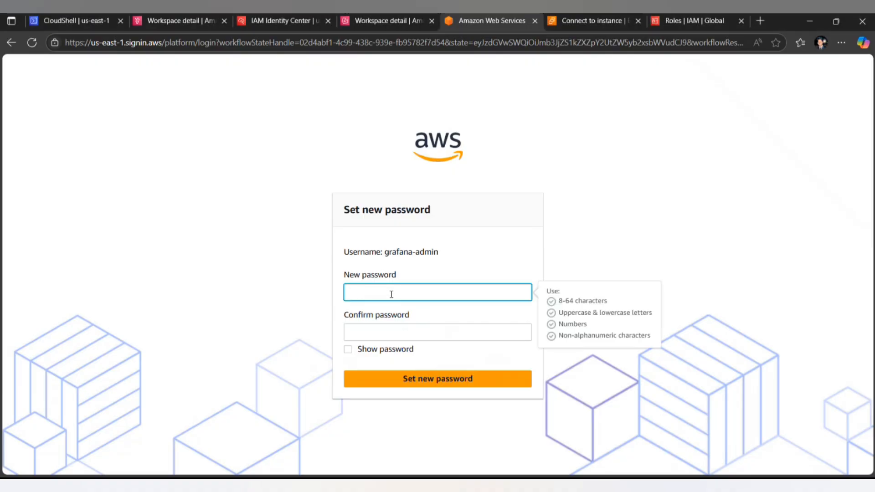
pyautogui.write('•••••••')
pyautogui.hotkey('ctrl', 'a')
pyautogui.write('••••••••••••••')
pyautogui.press('Tab')
pyautogui.write('•••••••••')
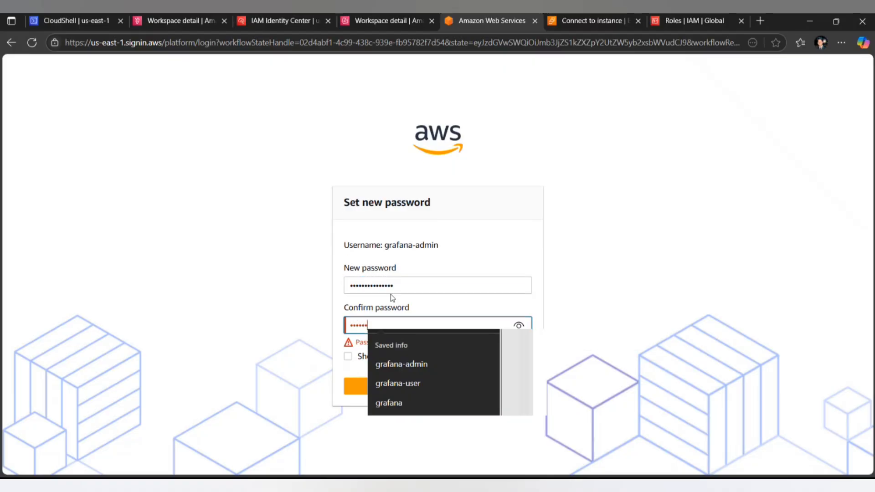
pyautogui.write('••••••')
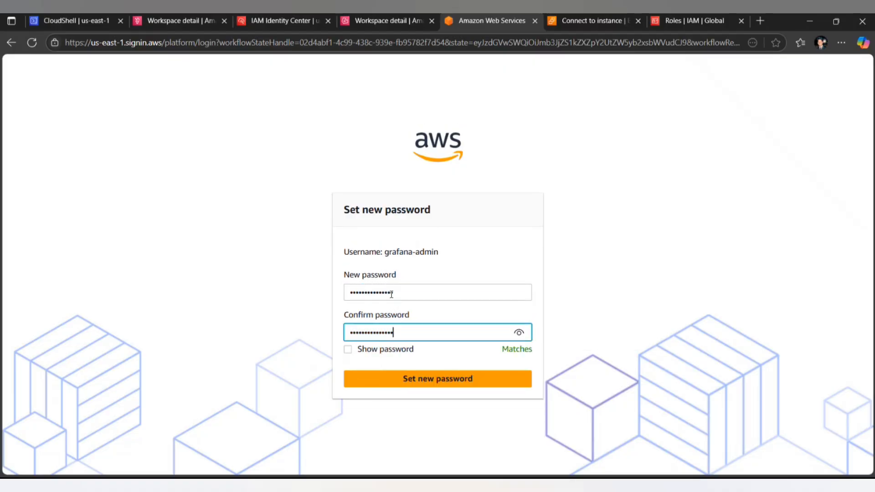
pyautogui.click(431, 384)
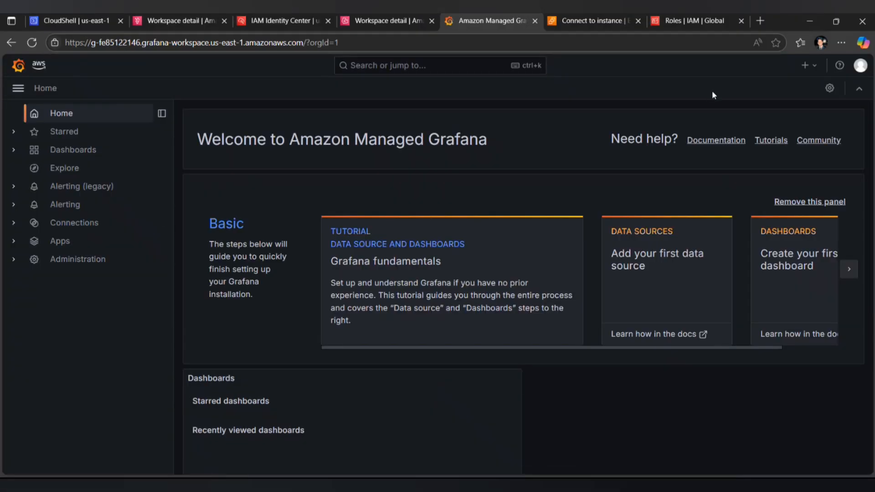
# - Add a new Prometheus data source from Administration > Connections
pyautogui.click(80, 260)
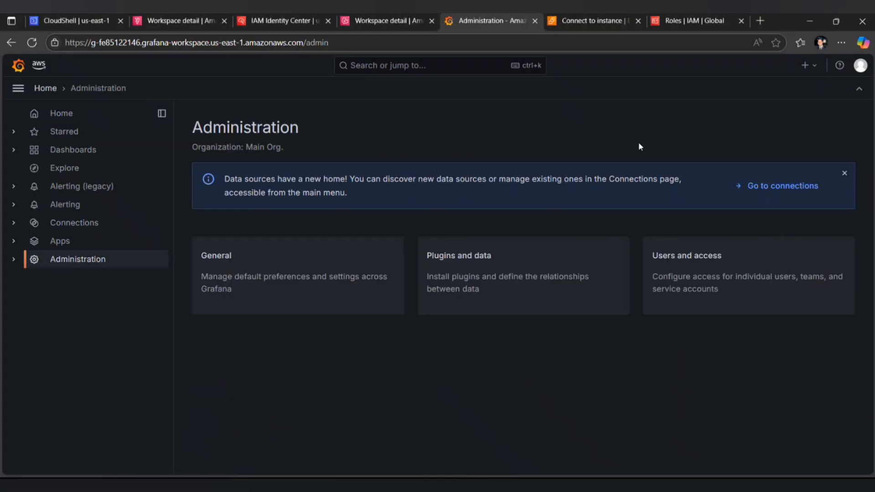
pyautogui.click(774, 185)
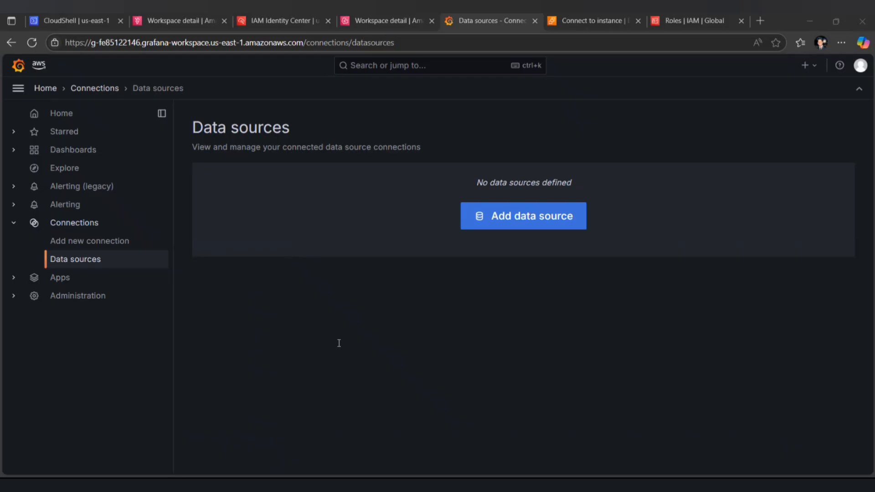
pyautogui.click(549, 227)
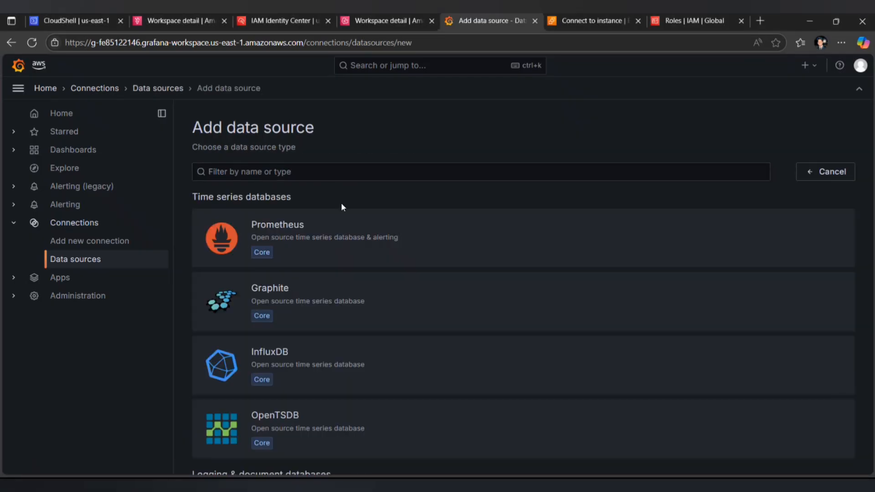
pyautogui.click(373, 245)
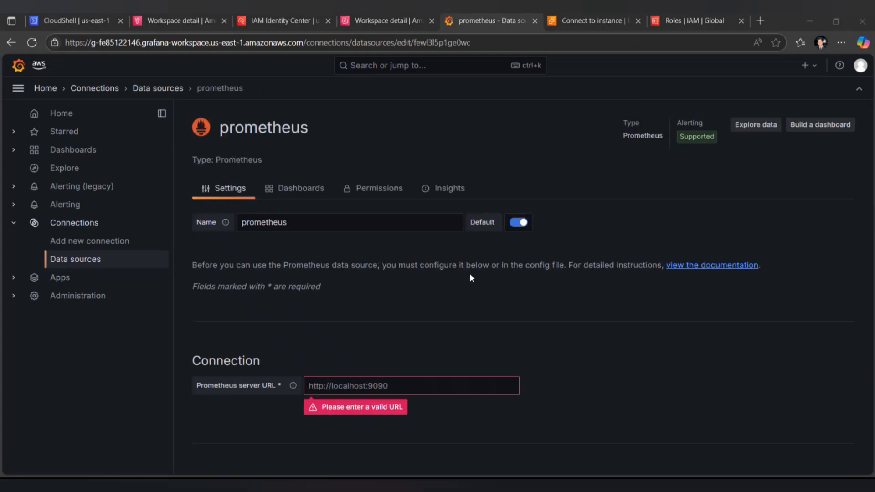
# - Paste the Amazon Prometheus workspace query endpoint as the server URL, removing api/v1/query
pyautogui.doubleClick(297, 63)
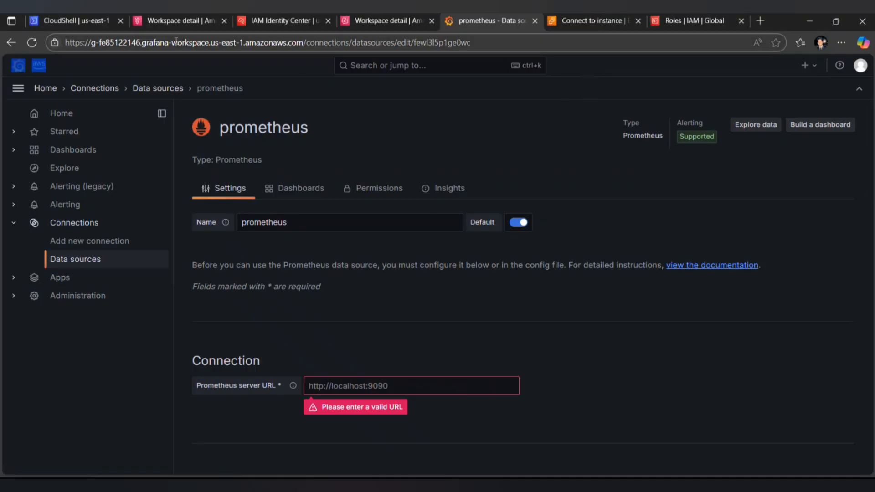
pyautogui.click(166, 20)
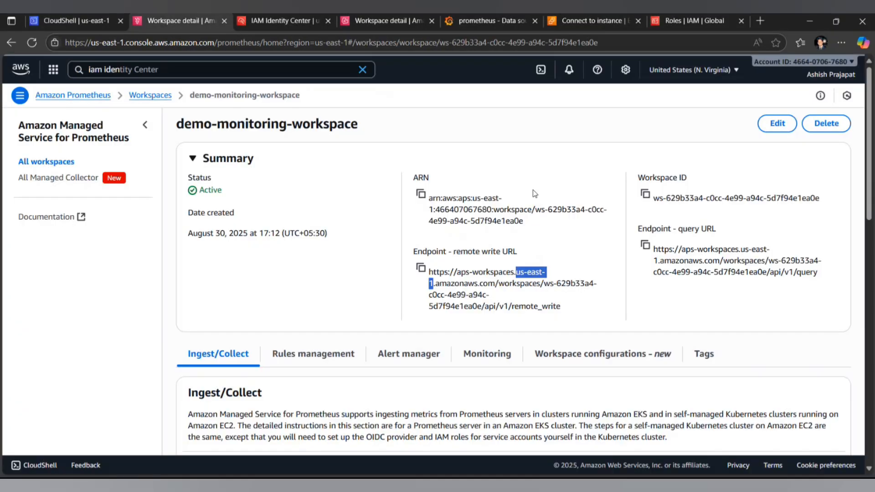
pyautogui.hotkey('alt', 'Tab')
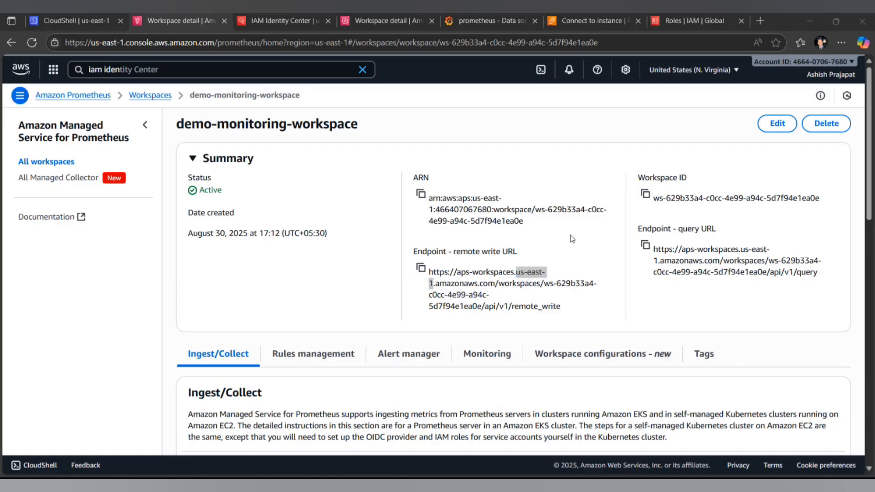
pyautogui.click(646, 246)
pyautogui.hotkey('ctrl', 'Tab')
pyautogui.hotkey('ctrl', 'Tab')
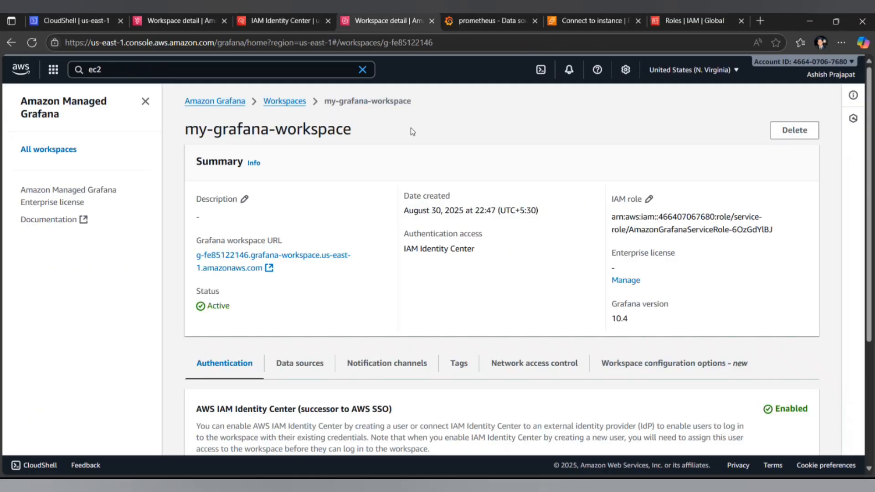
pyautogui.hotkey('ctrl', 'Tab')
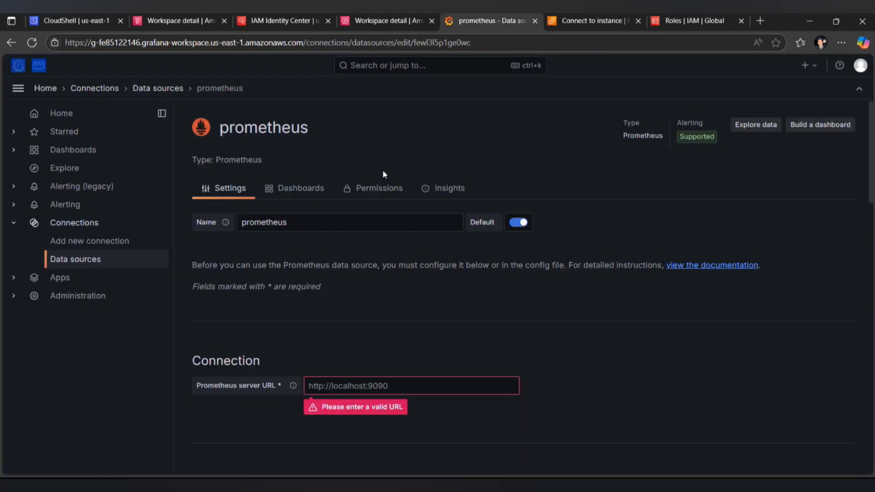
pyautogui.click(392, 386)
pyautogui.hotkey('ctrl', 'v')
pyautogui.hotkey('ctrl', 'shift', 'Left')
pyautogui.hotkey('ctrl', 'shift', 'Left')
pyautogui.hotkey('ctrl', 'shift', 'Left')
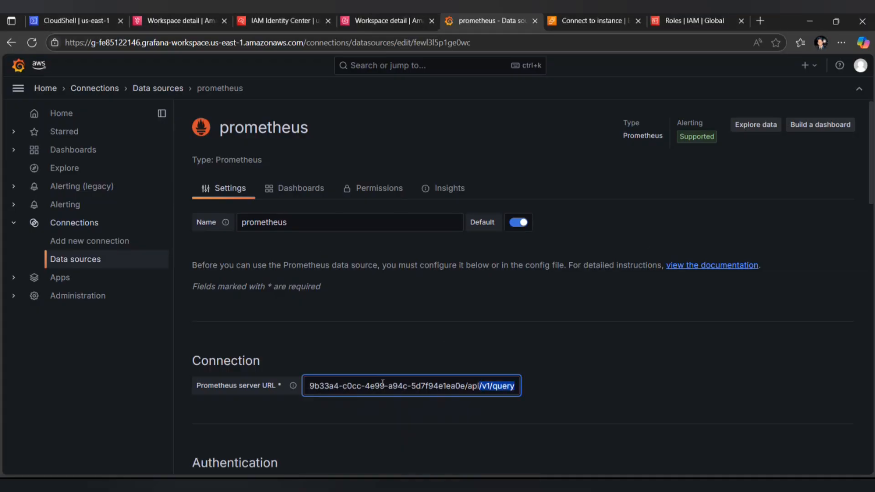
pyautogui.press('BackSpace')
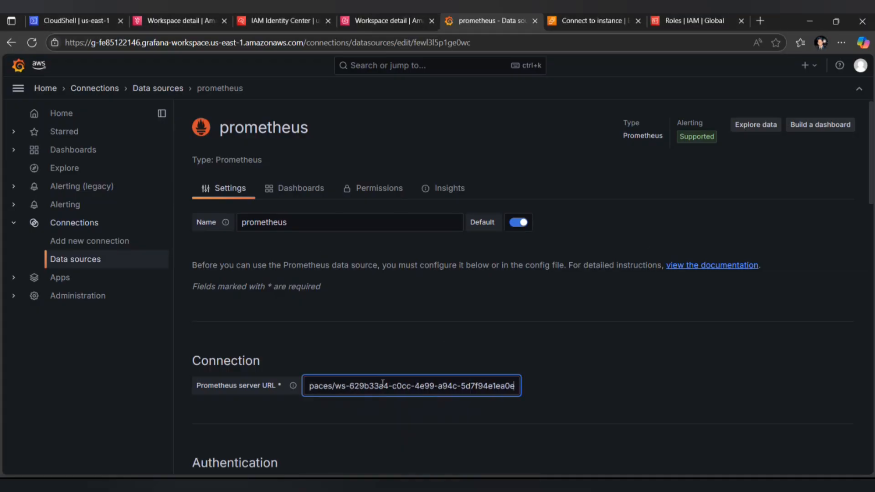
# - Set the data source authentication to SigV4 auth with default region us-east-1
pyautogui.scroll(-15, 339, 336)
pyautogui.scroll(15, 339, 341)
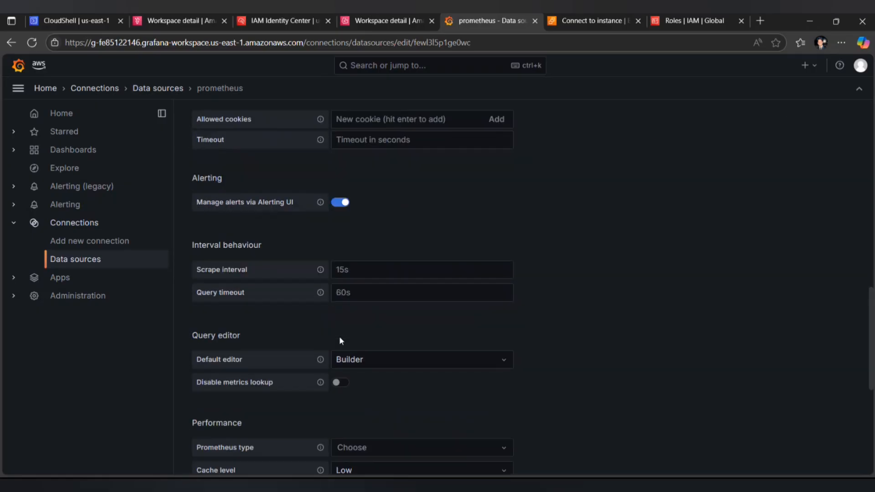
pyautogui.scroll(-4, 339, 341)
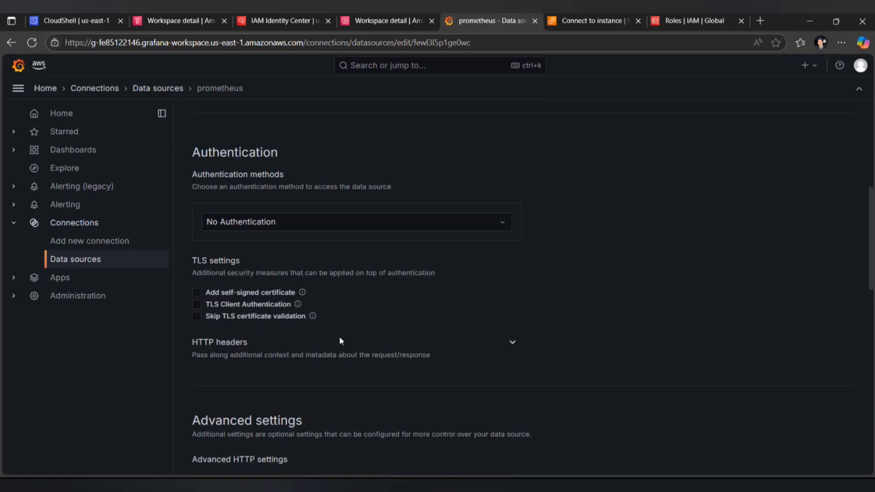
pyautogui.click(237, 222)
pyautogui.click(242, 360)
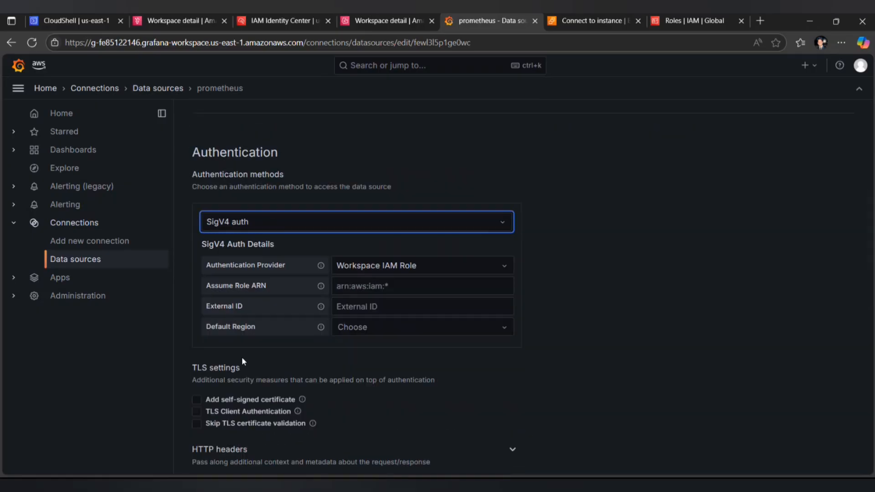
pyautogui.click(375, 327)
pyautogui.write('us-eas')
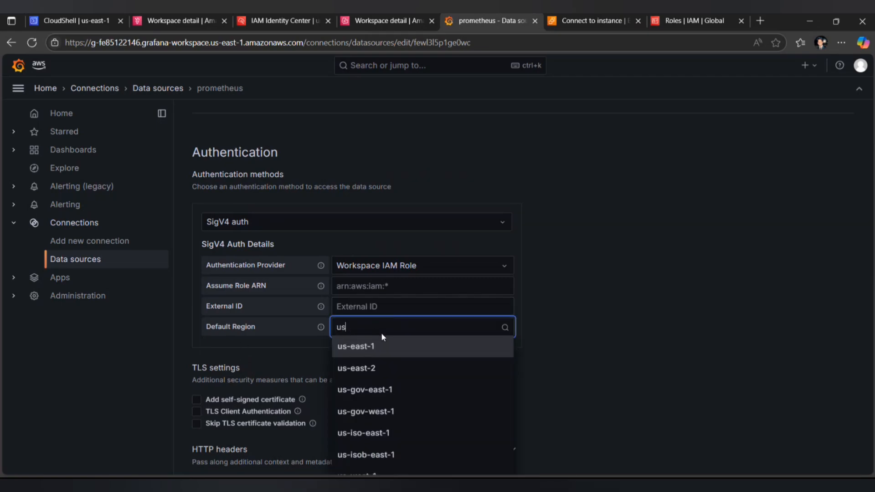
pyautogui.click(379, 345)
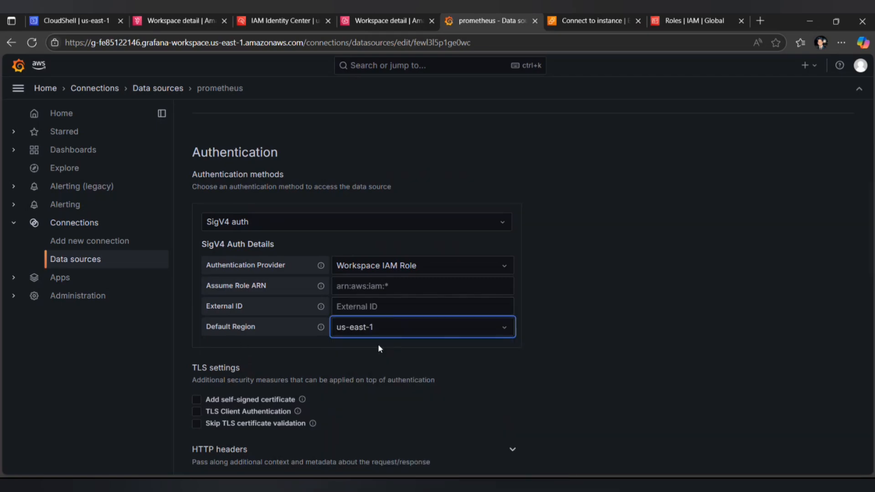
# - Save and test the data source, then return to the Grafana Home page
pyautogui.scroll(-10, 388, 363)
pyautogui.scroll(-2, 388, 363)
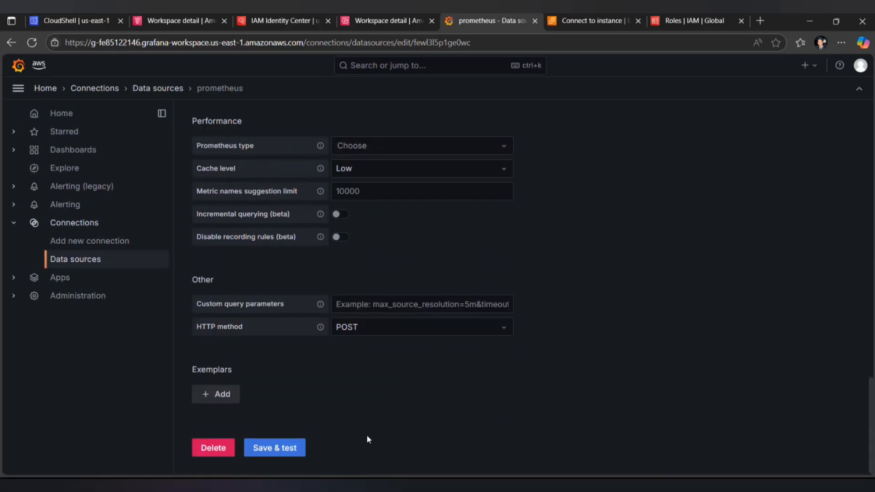
pyautogui.click(267, 451)
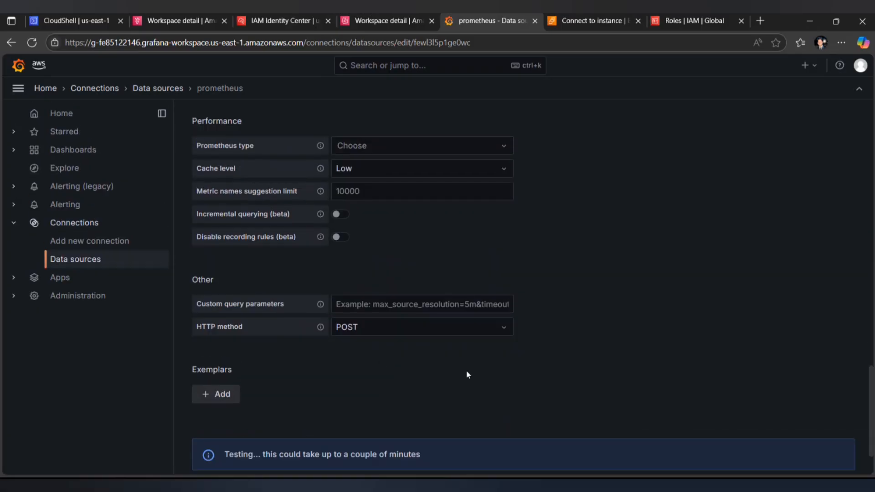
pyautogui.scroll(-2, 293, 423)
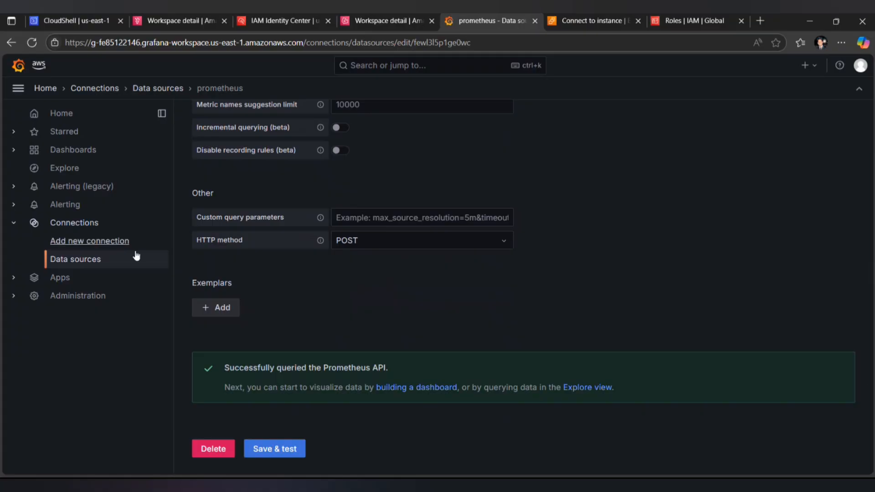
pyautogui.click(59, 118)
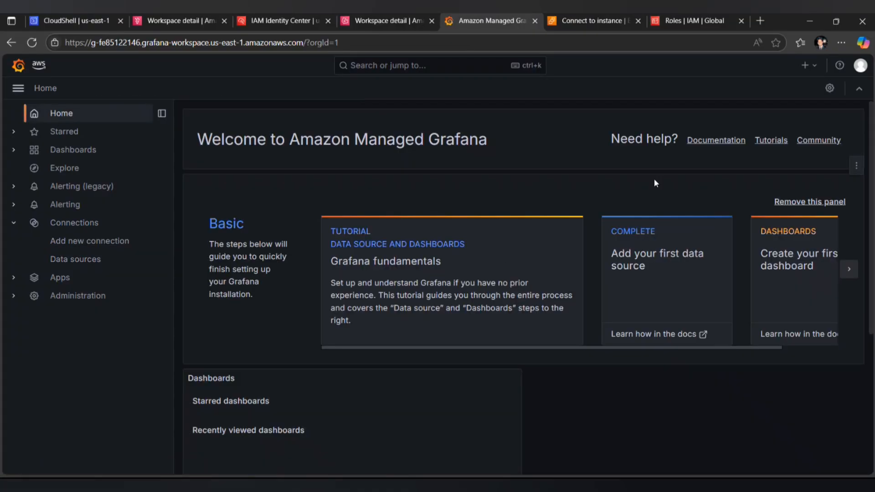
pyautogui.scroll(-3, 309, 223)
pyautogui.scroll(3, 309, 223)
# - Create a new dashboard and add a visualization using the prometheus data source
pyautogui.click(809, 68)
pyautogui.click(773, 90)
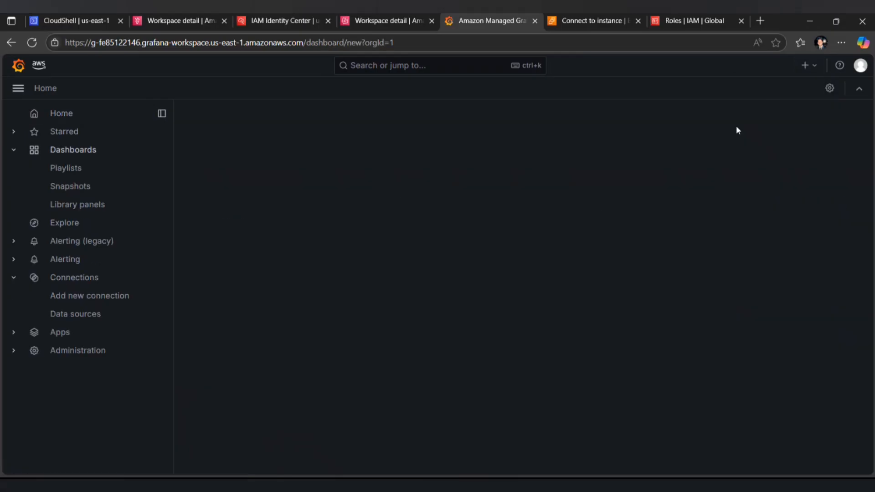
pyautogui.click(480, 265)
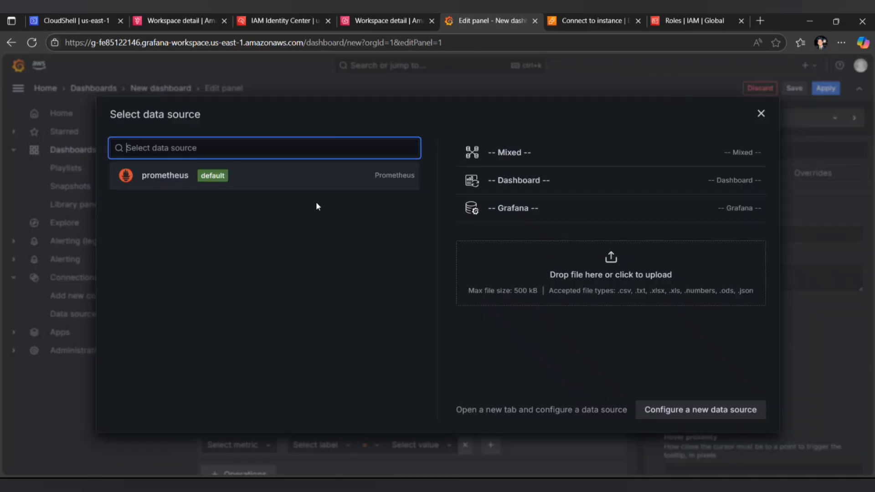
pyautogui.click(178, 180)
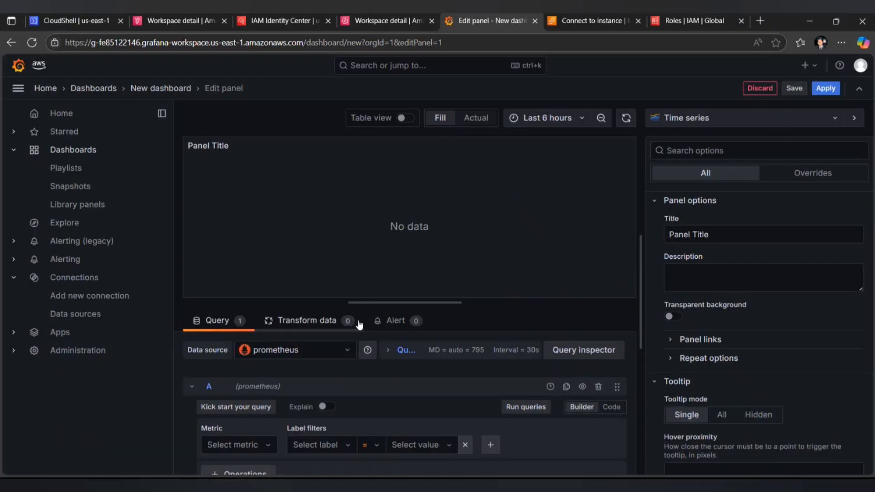
pyautogui.scroll(-1, 360, 324)
pyautogui.scroll(1, 359, 324)
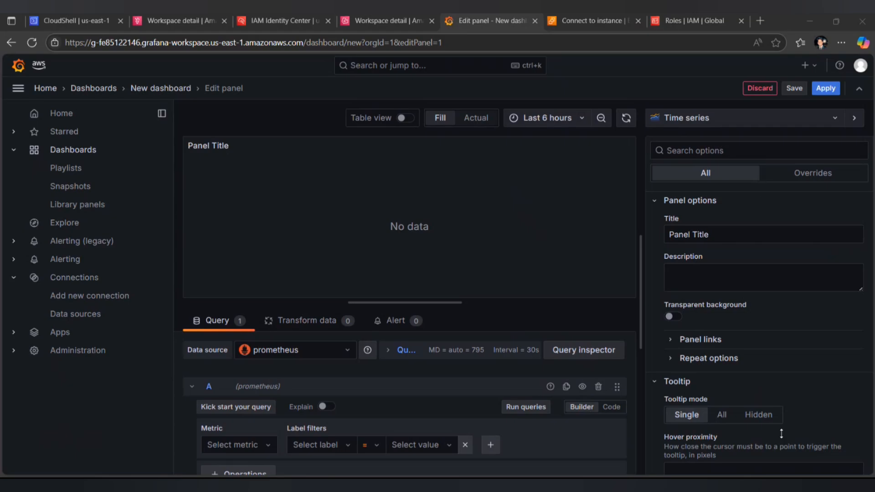
# - Enter avg by (instance) (node_load1) in Code mode, run it, and show the last 15 minutes
pyautogui.click(611, 407)
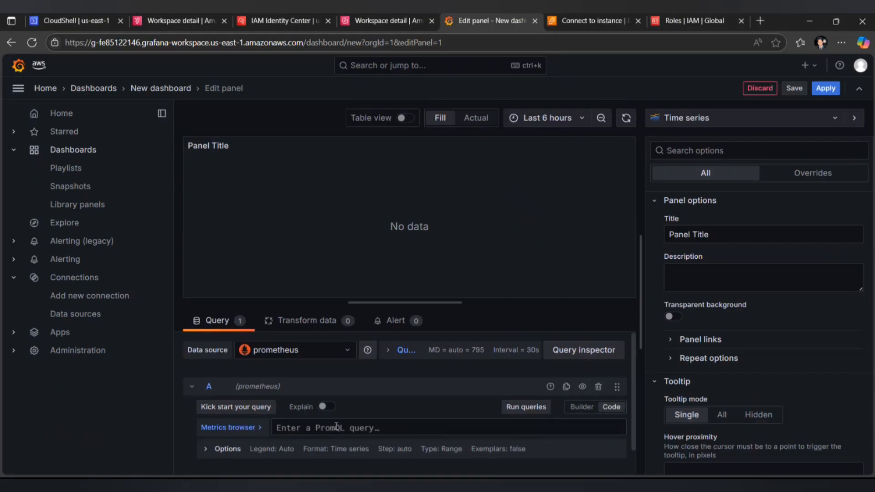
pyautogui.click(336, 427)
pyautogui.write('avg by (instance) (node_load1)')
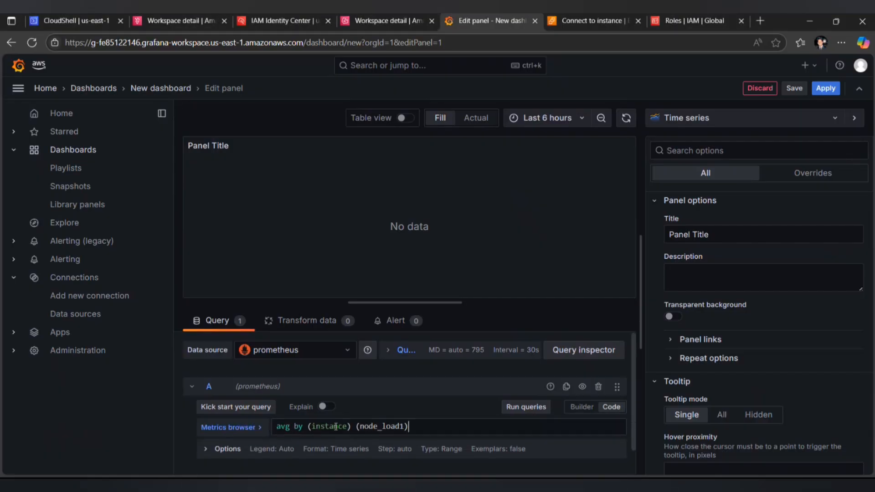
pyautogui.click(527, 407)
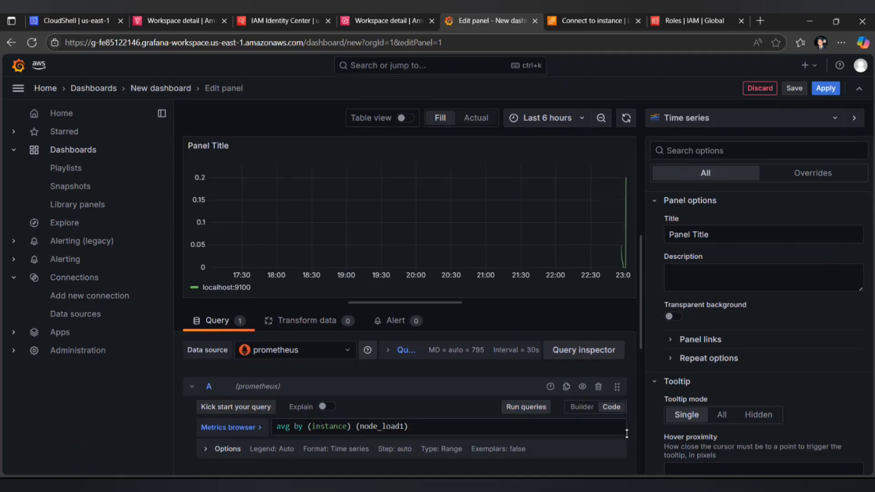
pyautogui.click(537, 119)
pyautogui.click(535, 189)
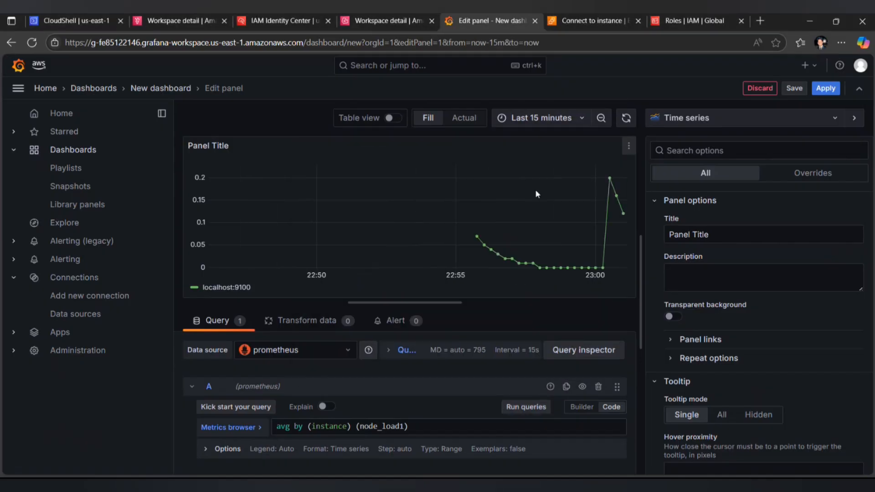